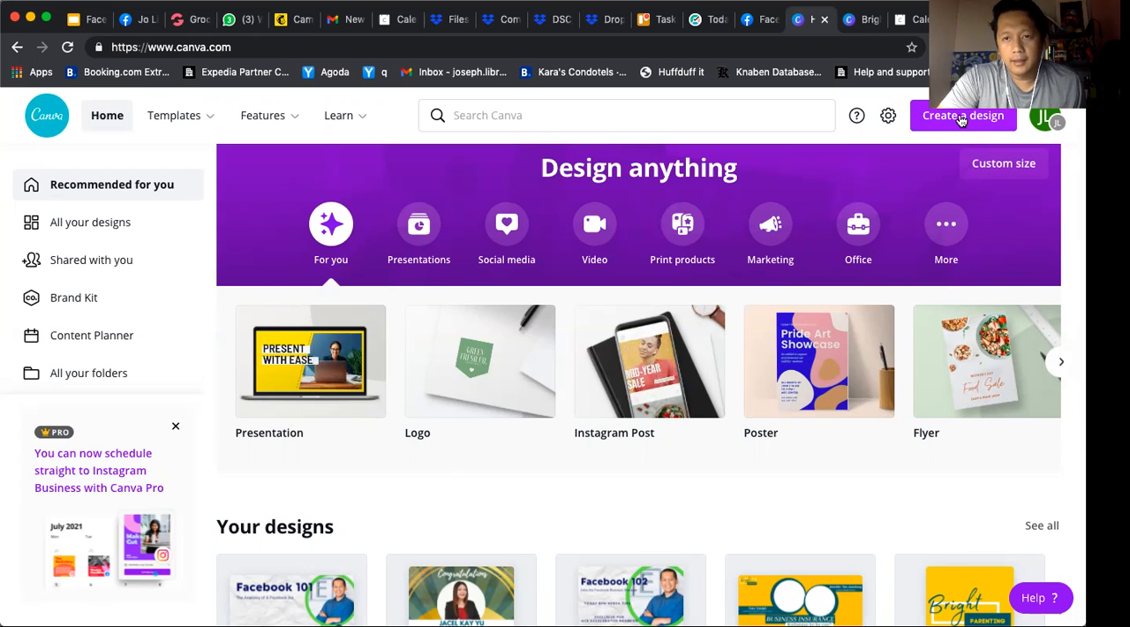
Search the design types for "facebook" and create a new Facebook Cover design
click(960, 120)
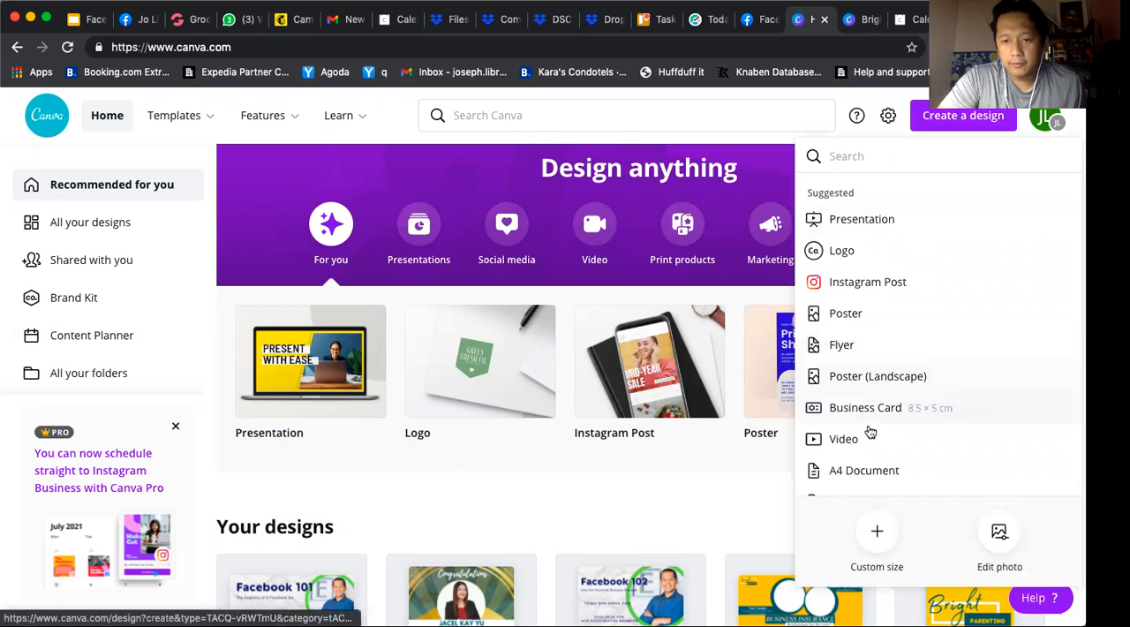
scroll(852, 334, down, 6)
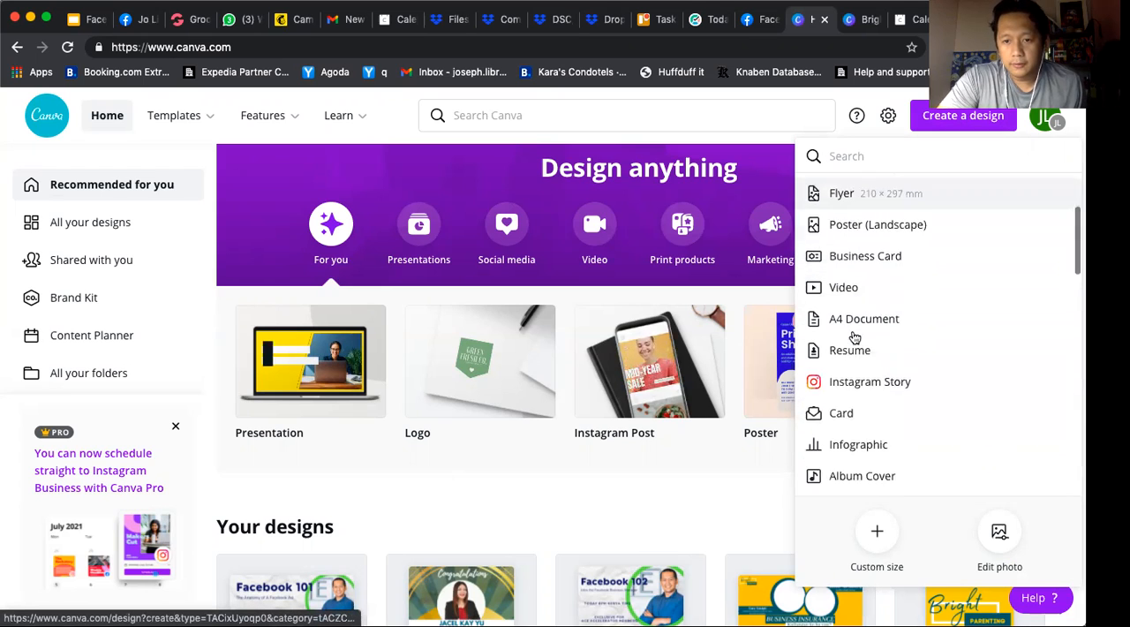
scroll(852, 336, down, 5)
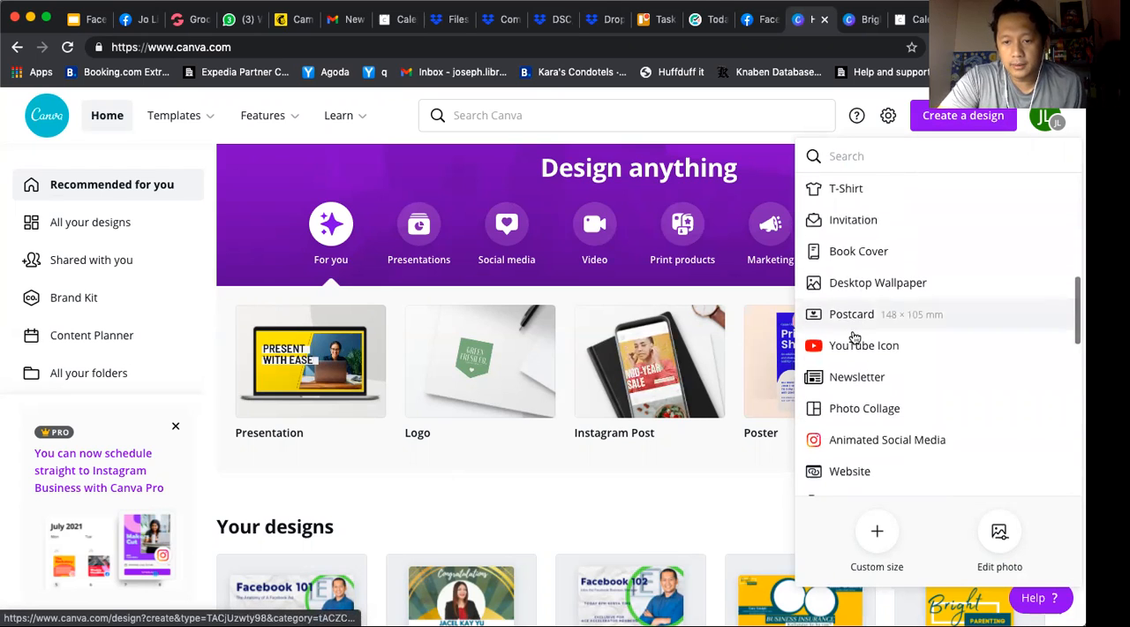
scroll(854, 338, down, 8)
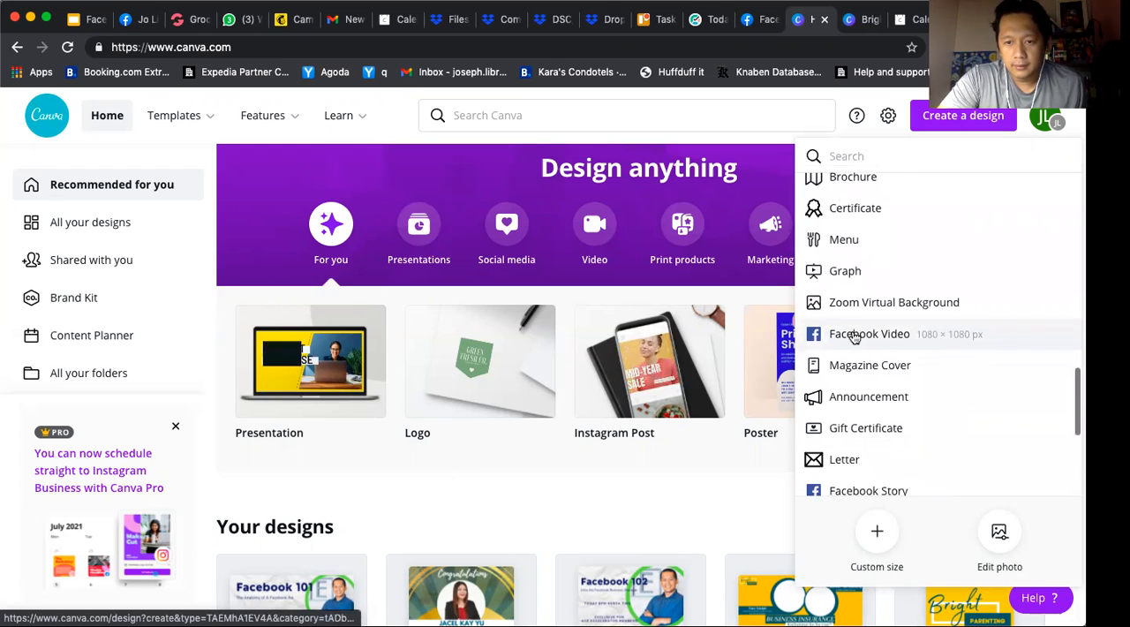
scroll(856, 367, down, 4)
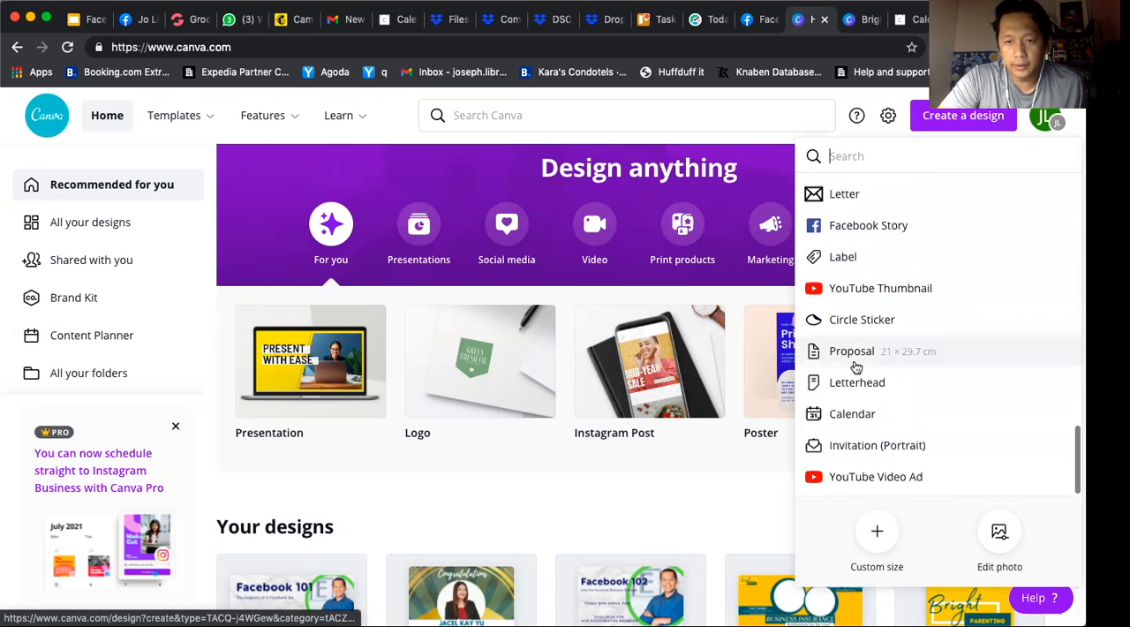
scroll(856, 366, up, 10)
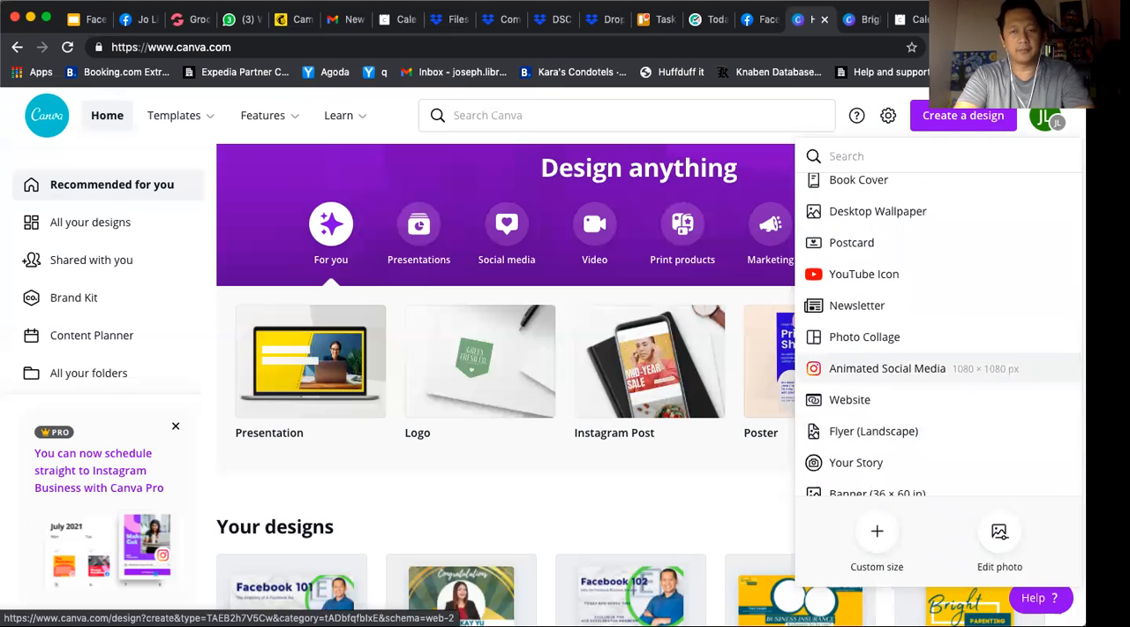
text(facebook)
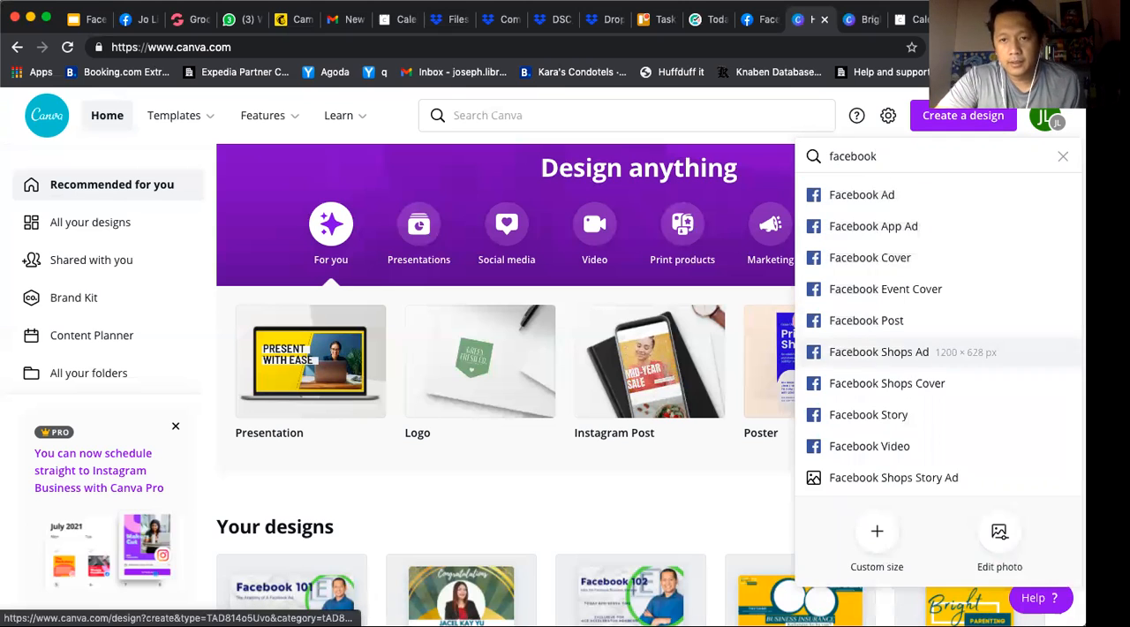
click(874, 257)
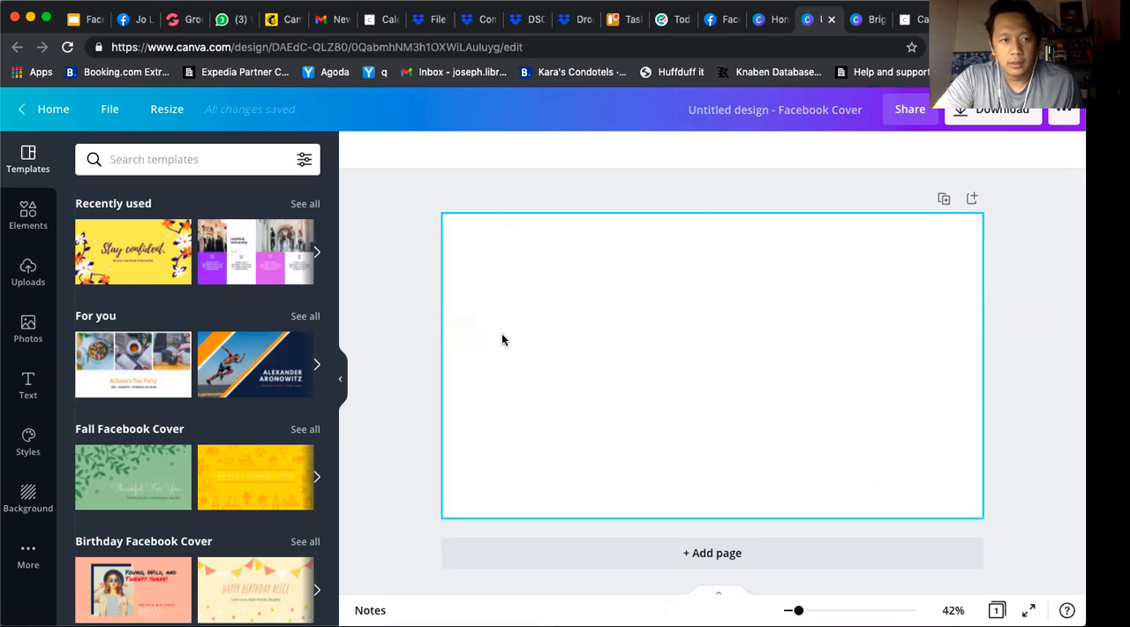
Search the Facebook cover templates for "speak"
scroll(148, 437, down, 3)
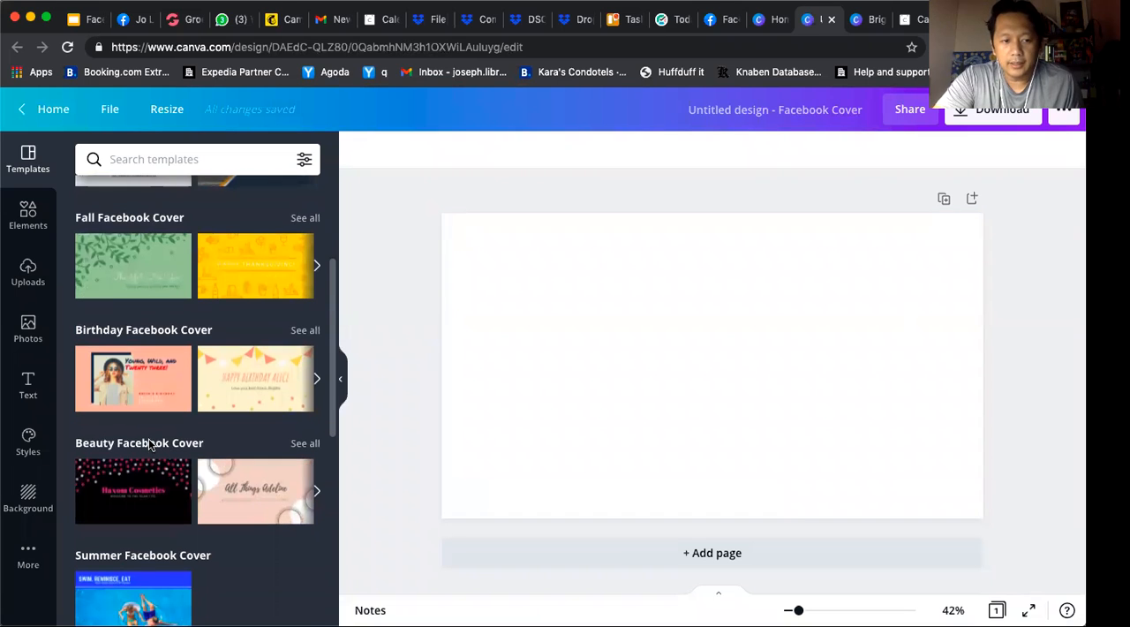
scroll(148, 441, up, 3)
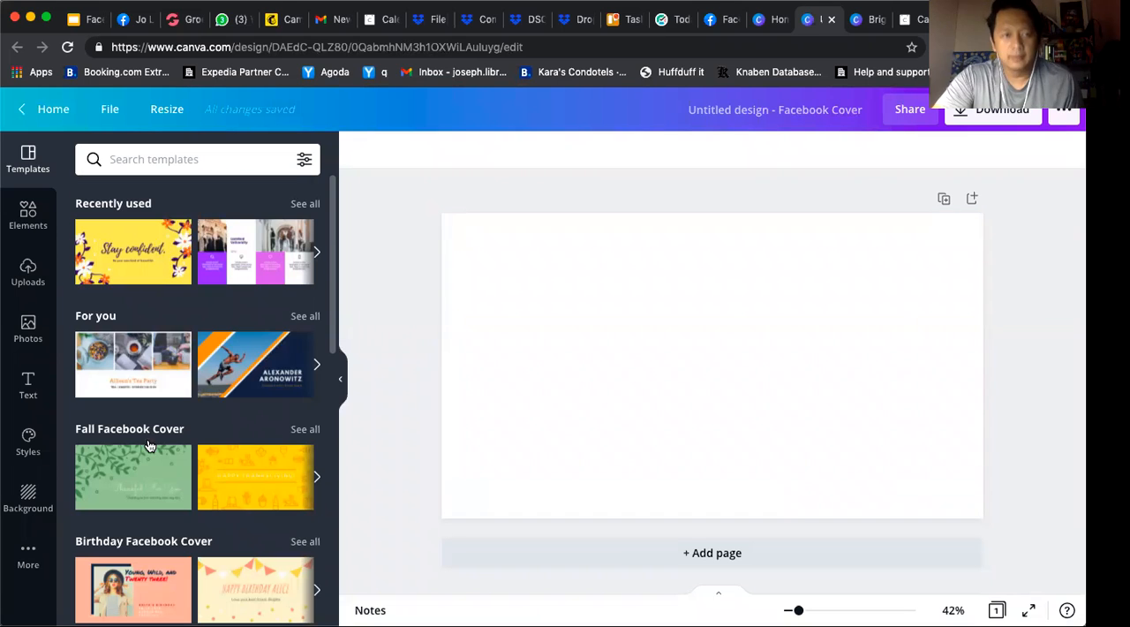
click(198, 158)
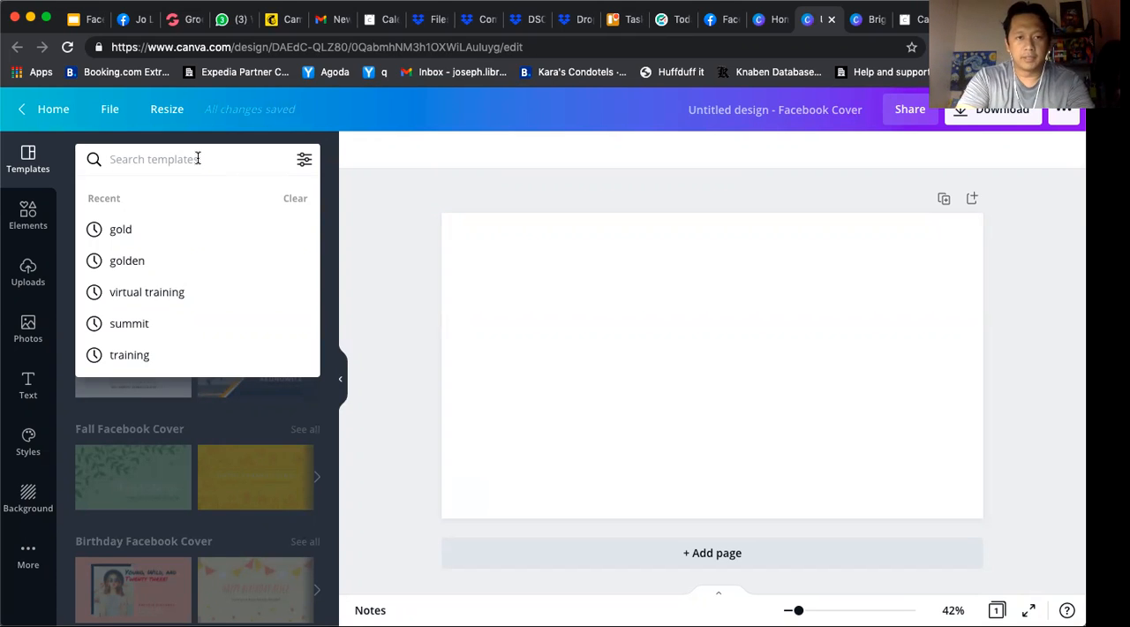
text(speak)
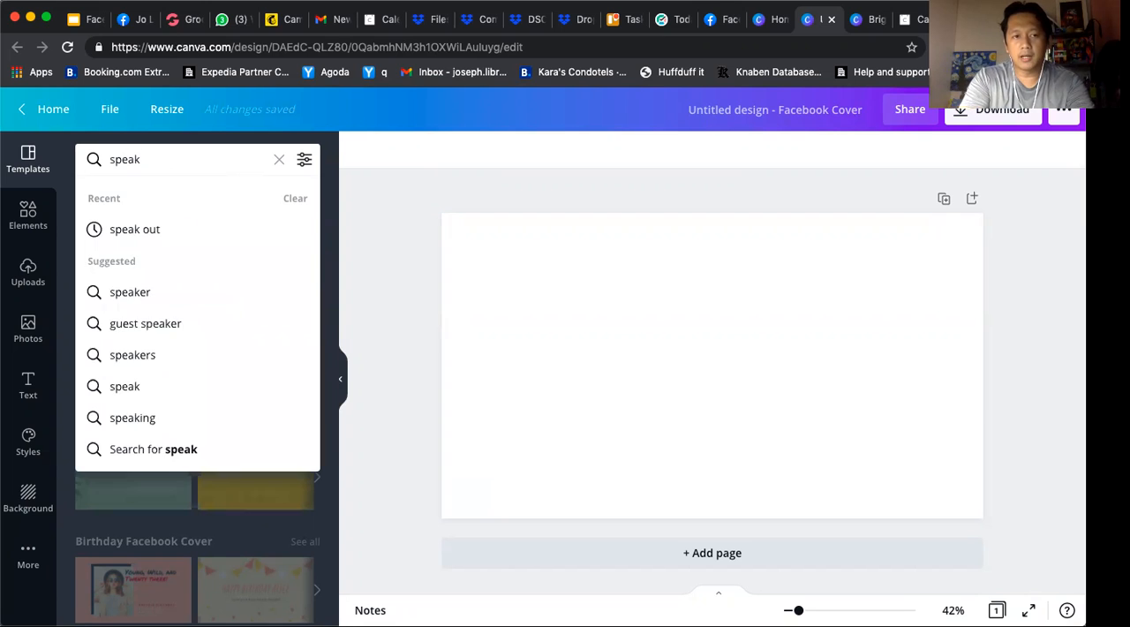
key(Return)
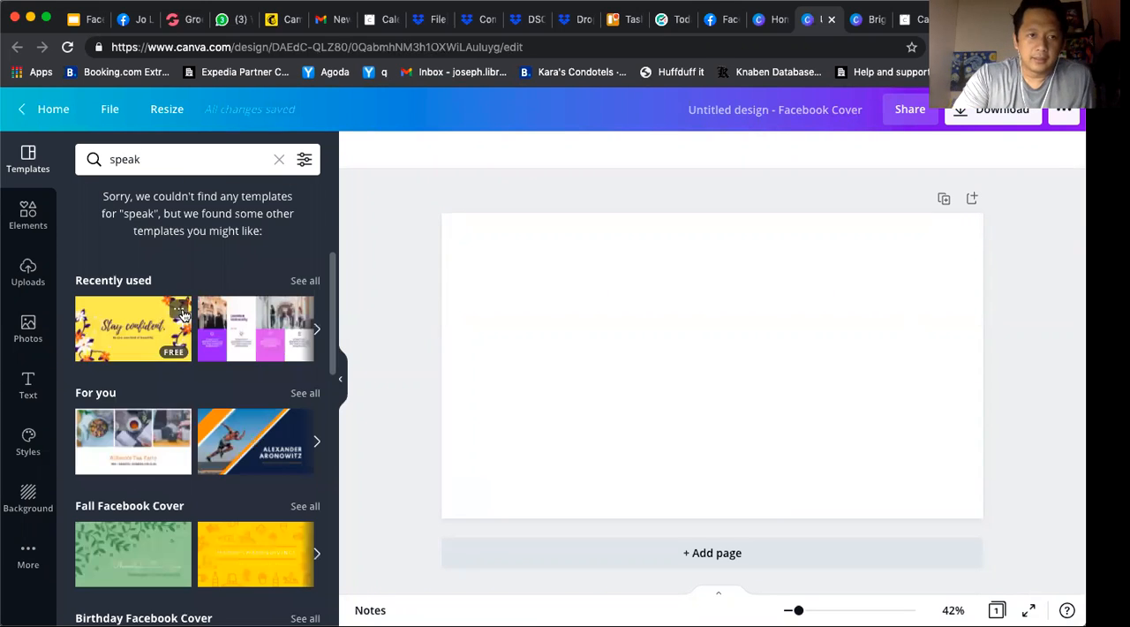
Extend the template search to "speaker", and clear the search to return to the full template list
click(167, 155)
text(e)
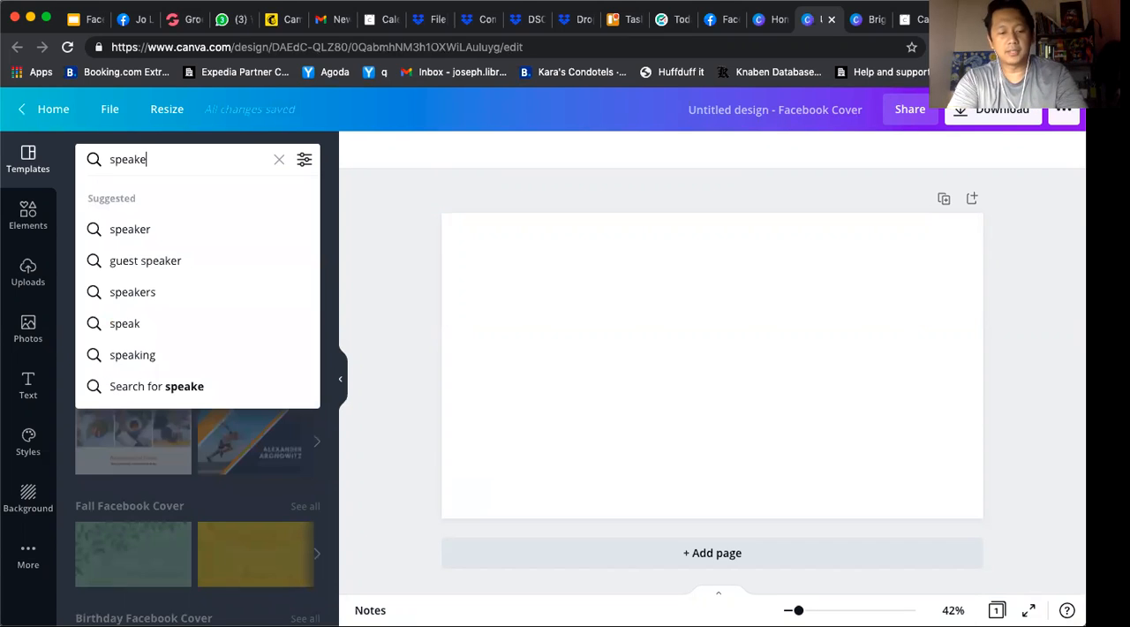
text(r)
key(Return)
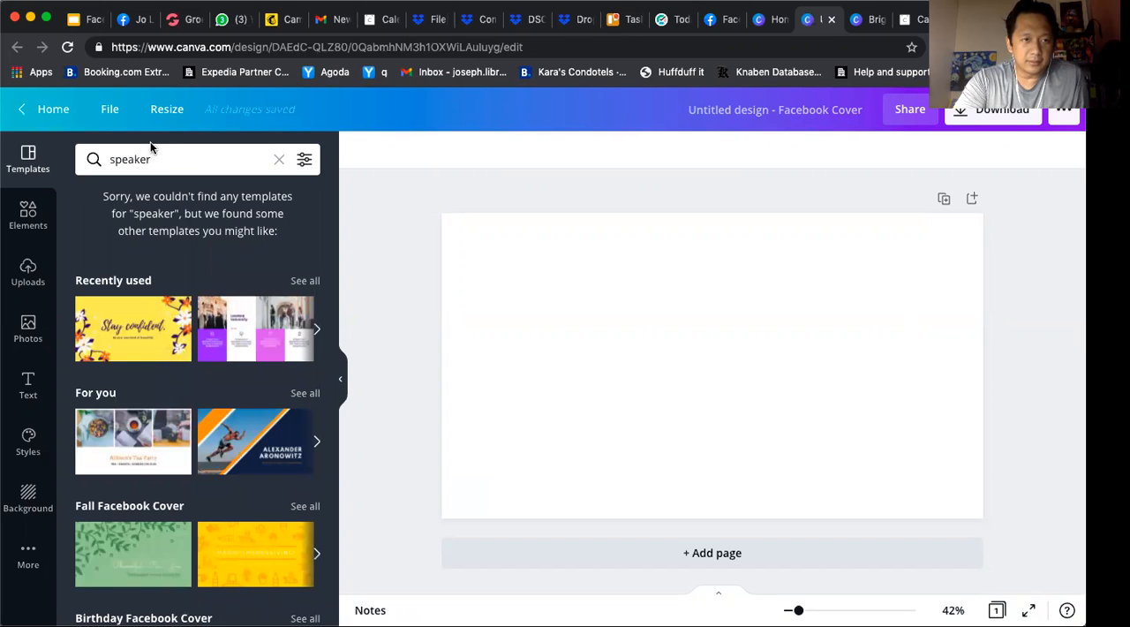
click(164, 157)
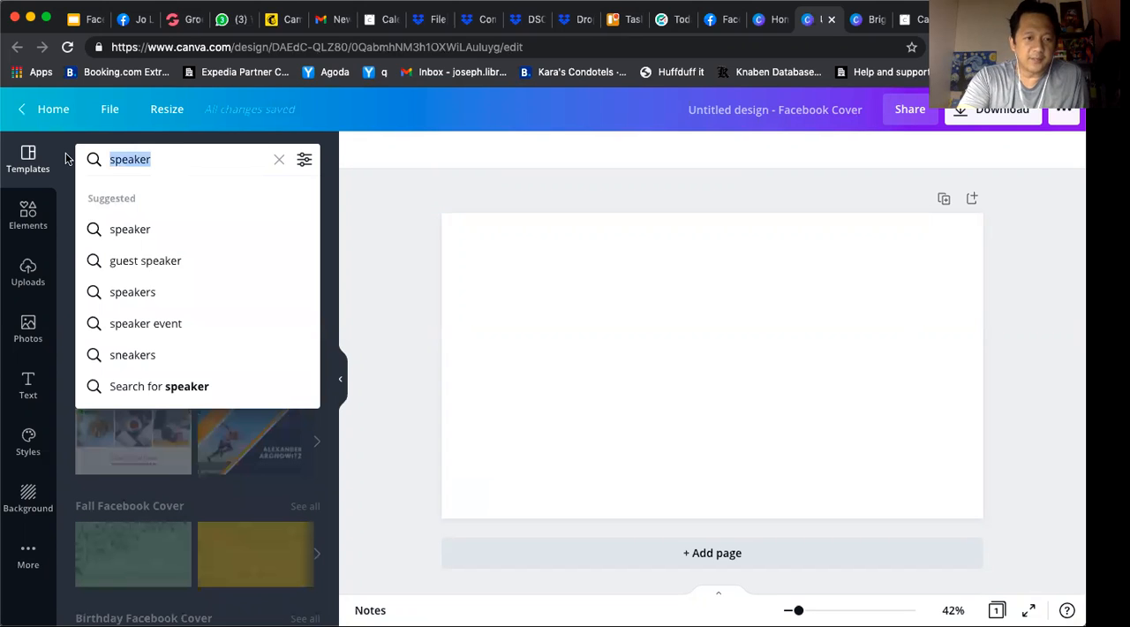
key(BackSpace)
click(277, 160)
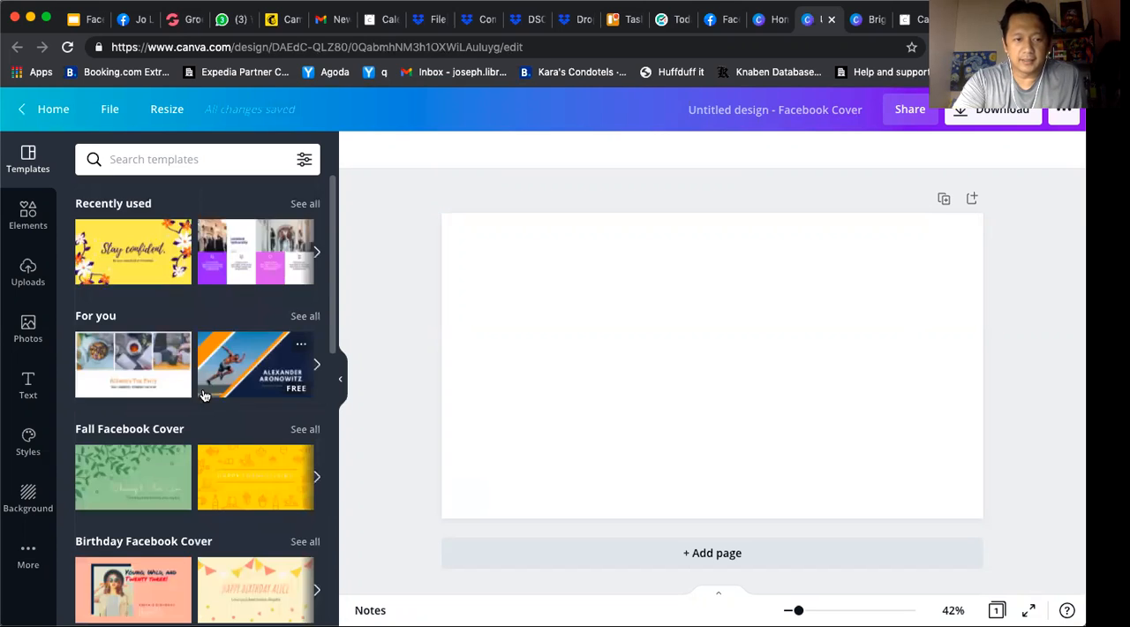
Browse the Facebook cover templates and apply the yellow "Boho Girl Season" template to the blank page
scroll(203, 394, down, 15)
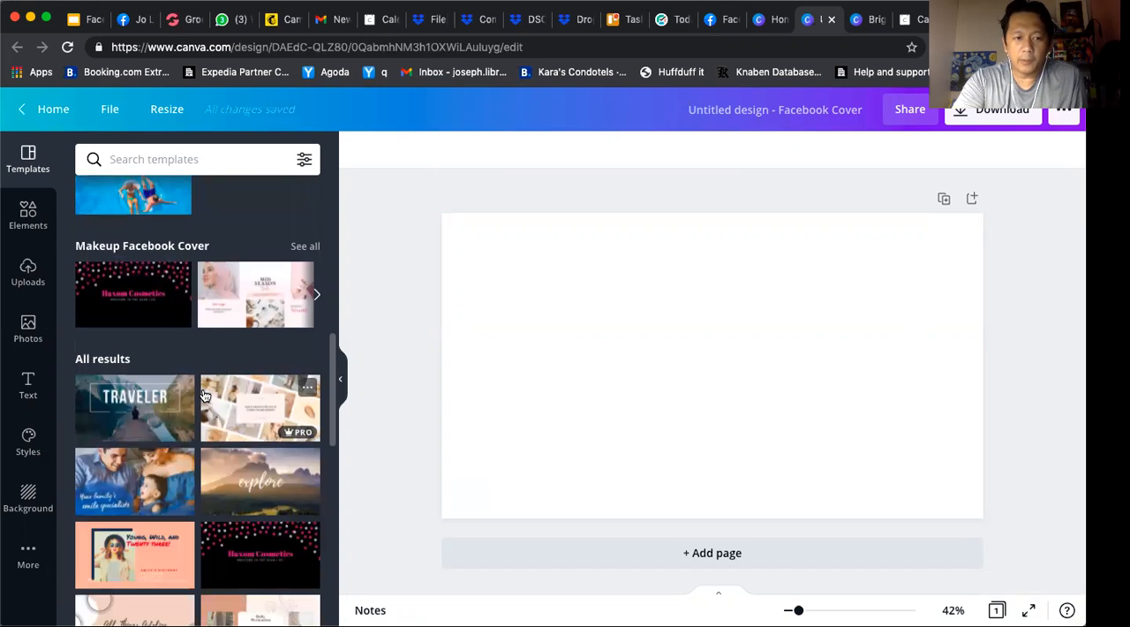
scroll(203, 395, down, 2)
scroll(203, 394, down, 5)
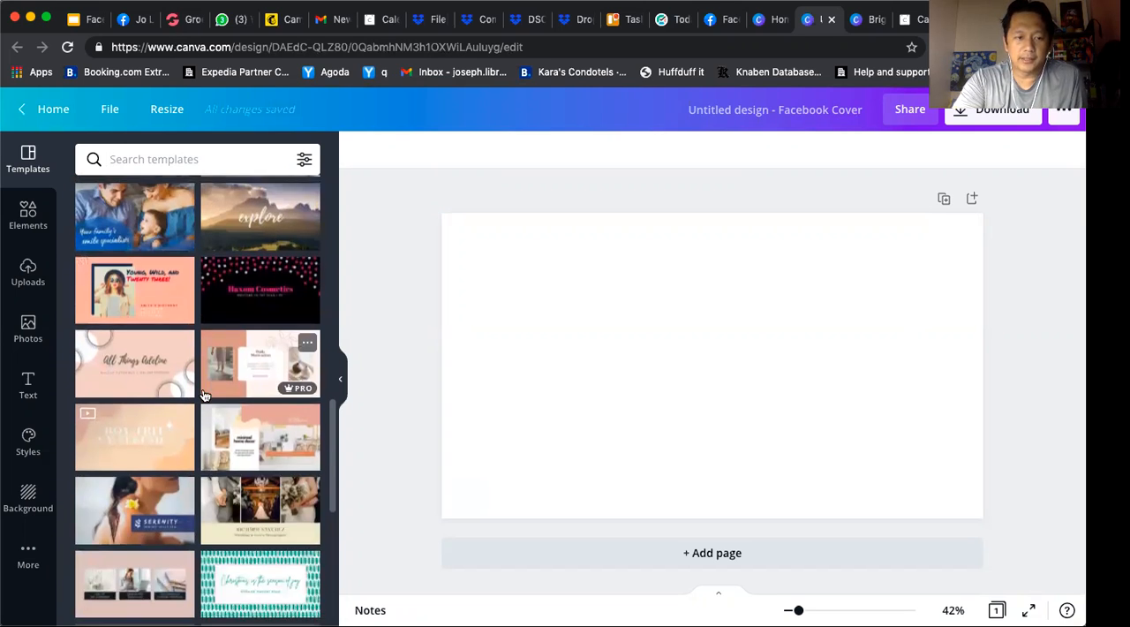
scroll(203, 394, down, 7)
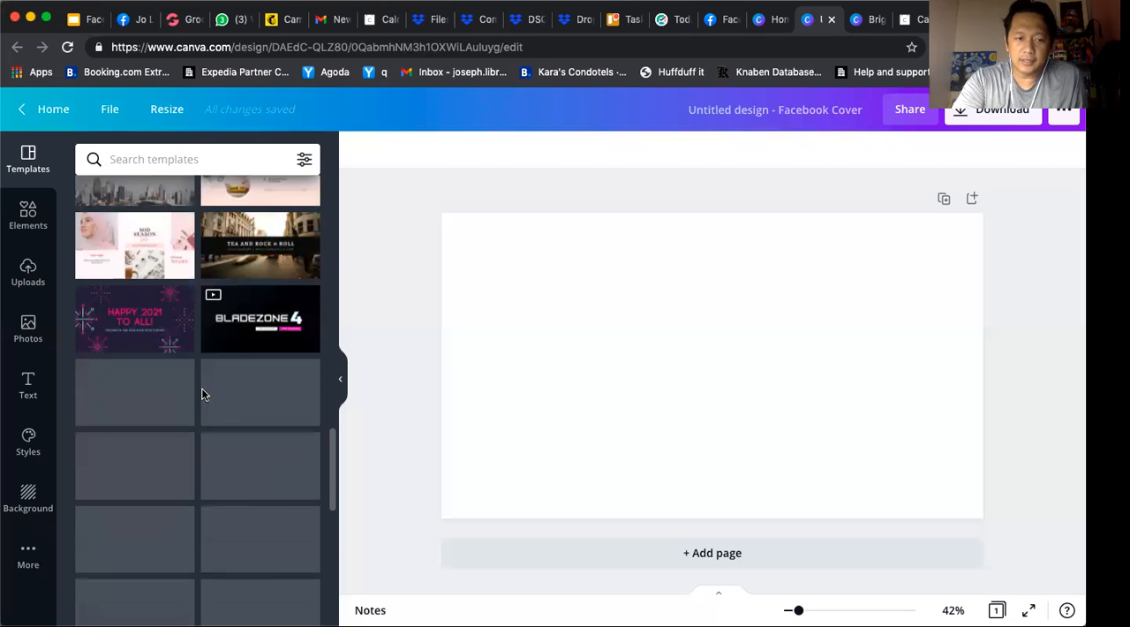
scroll(203, 394, down, 4)
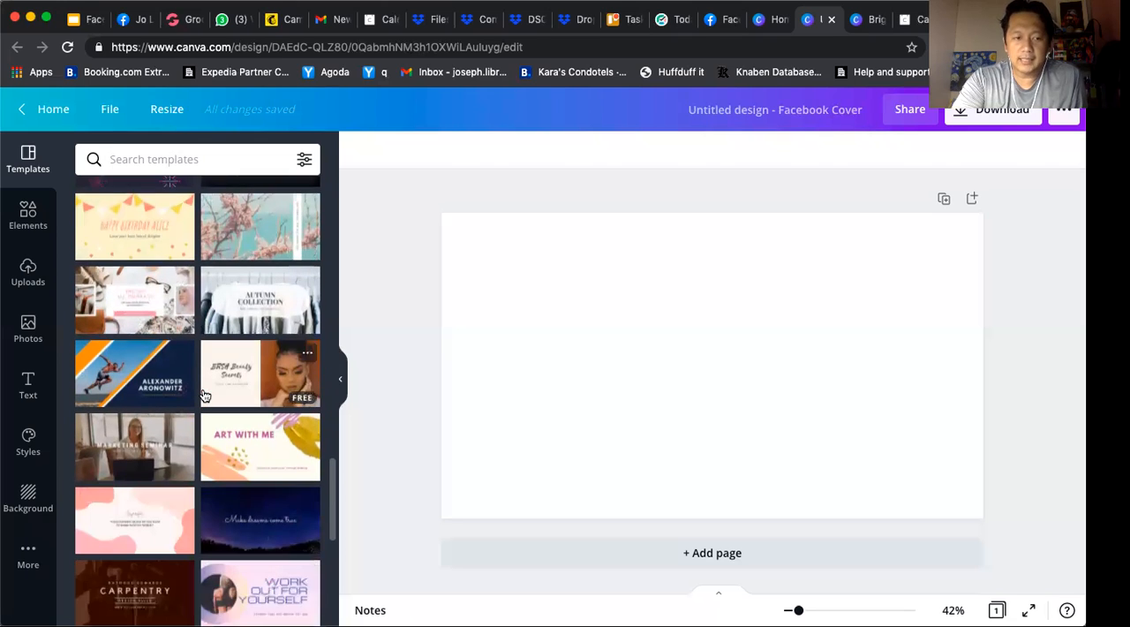
scroll(203, 395, down, 5)
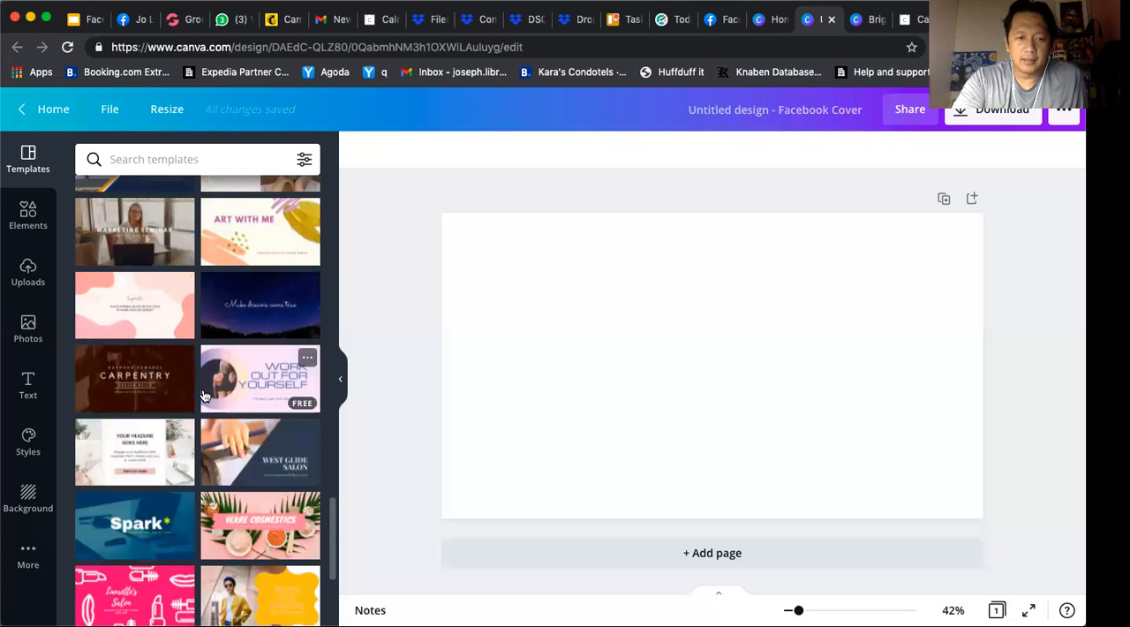
scroll(203, 395, down, 3)
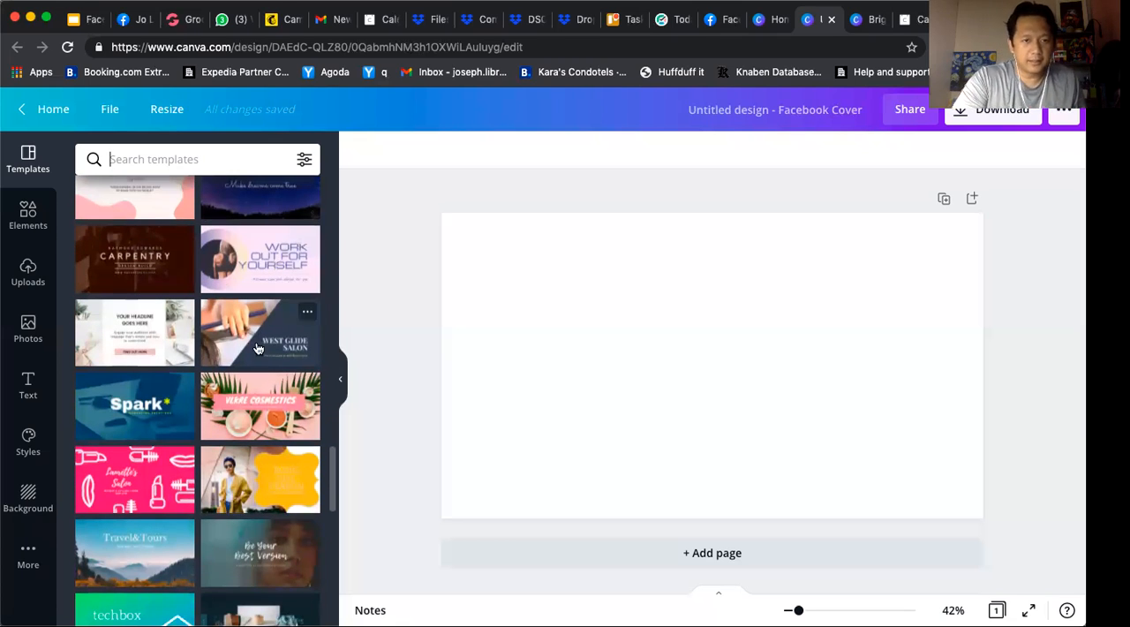
scroll(250, 411, down, 6)
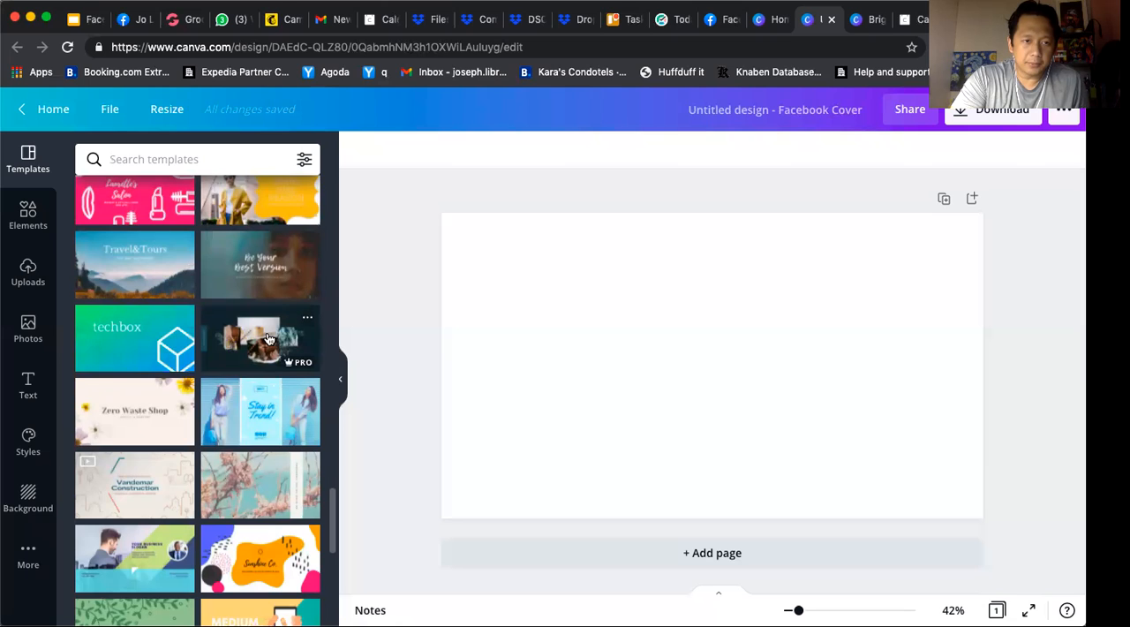
scroll(176, 494, up, 1)
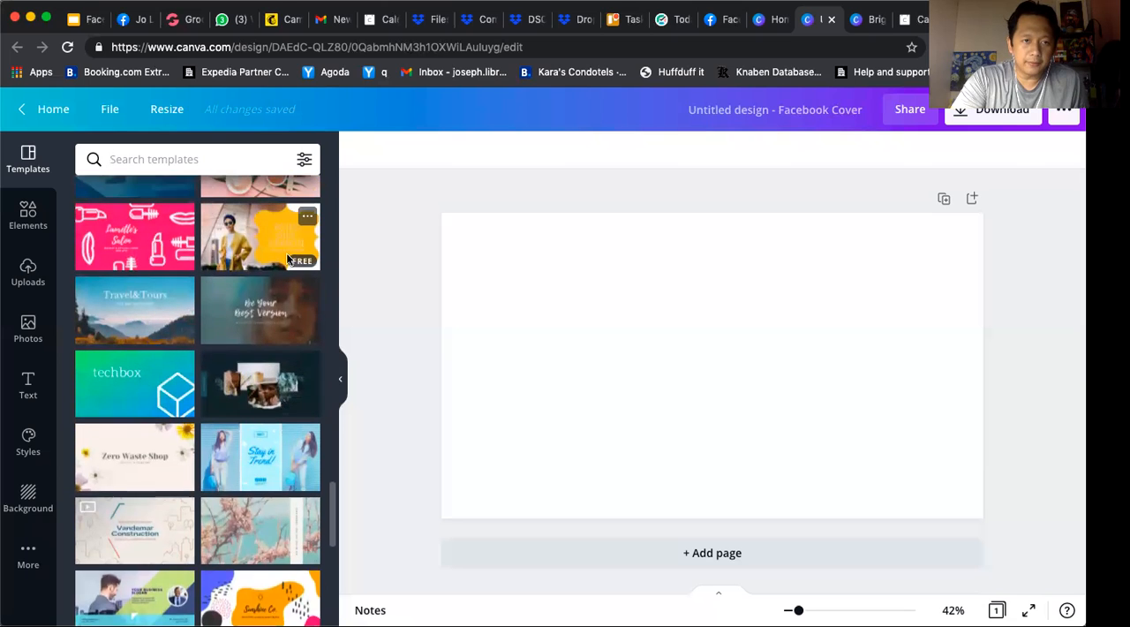
scroll(273, 317, up, 3)
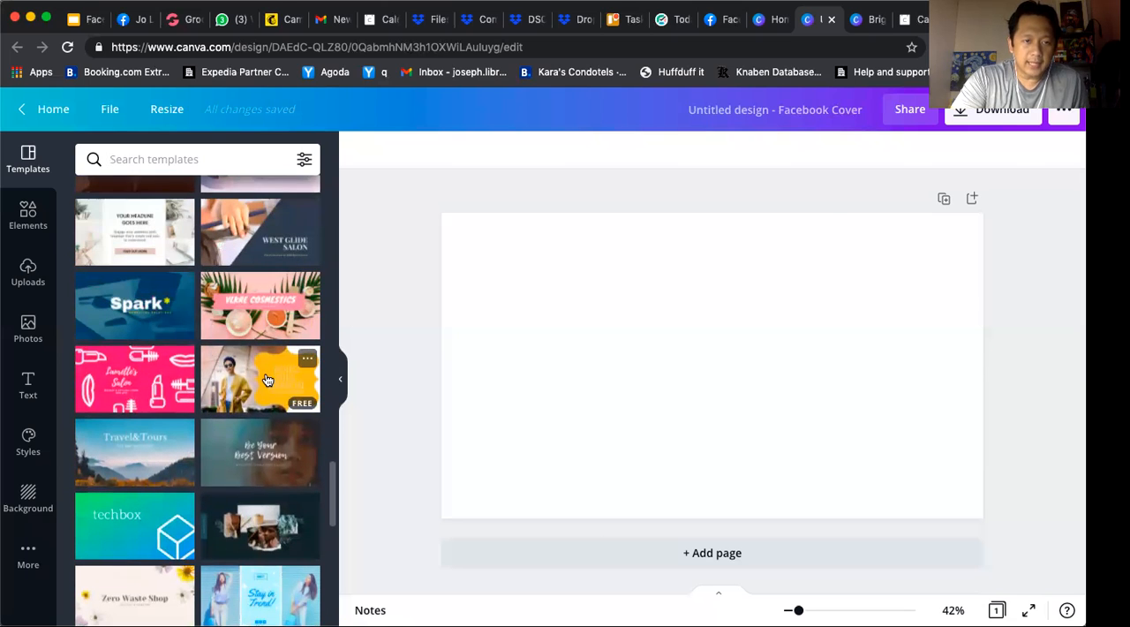
click(268, 379)
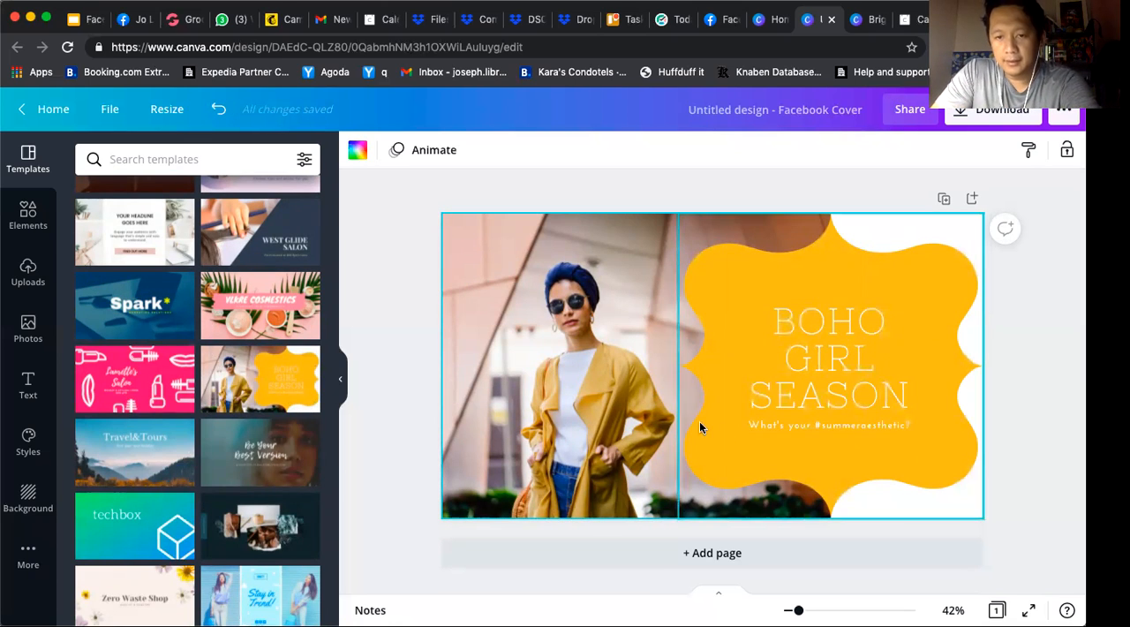
Select the template's photo, yellow shape and heading text in turn to examine its separate elements
click(666, 415)
click(598, 353)
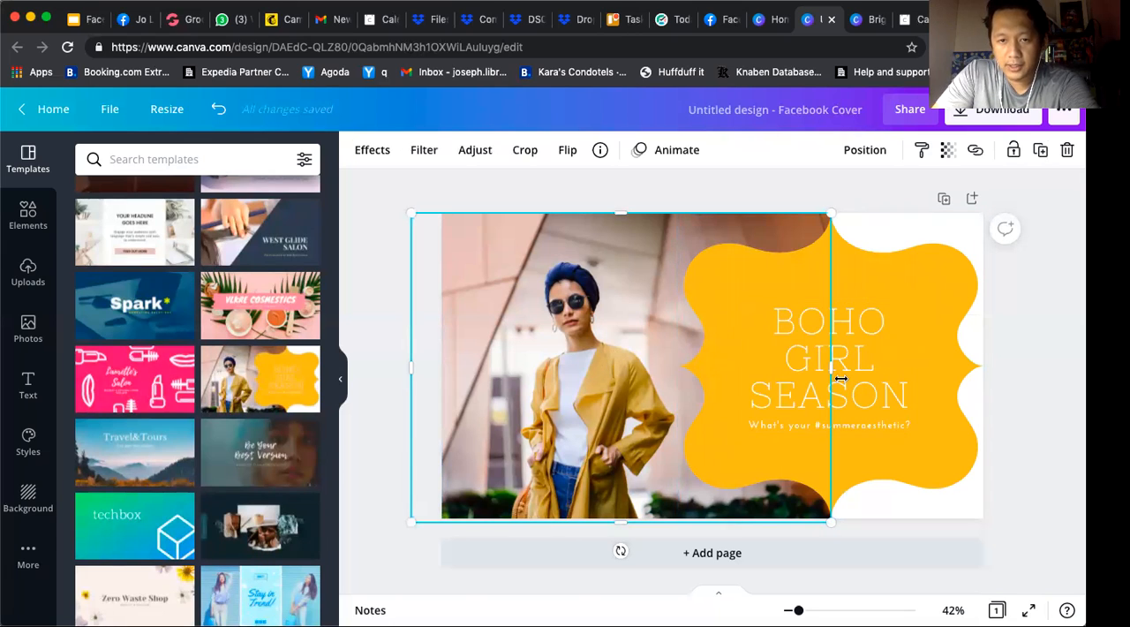
click(893, 410)
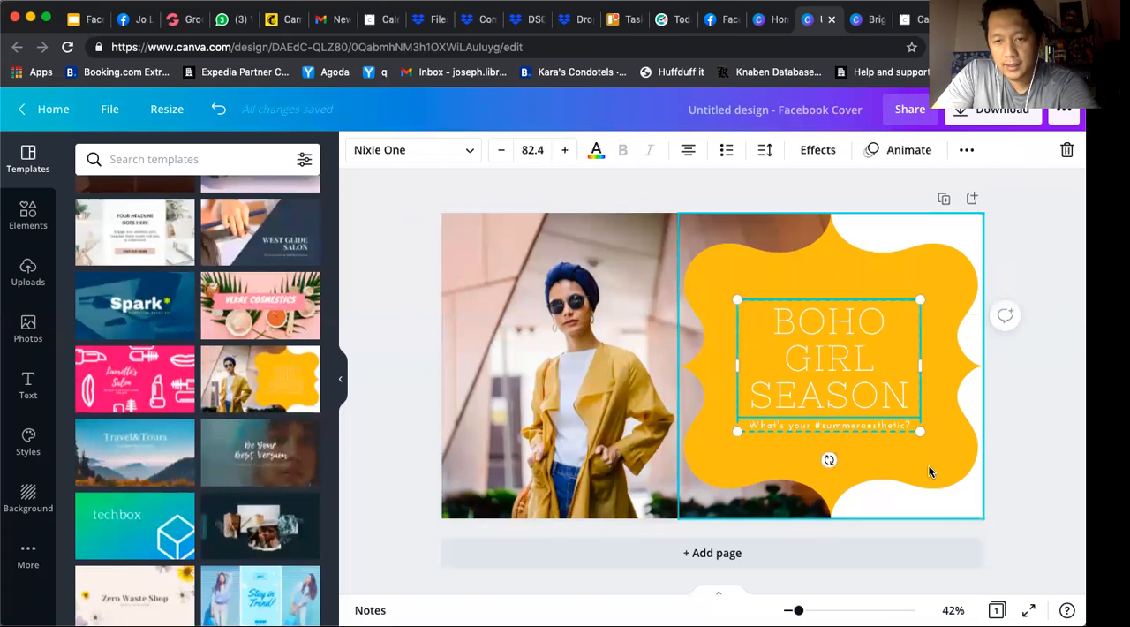
click(927, 464)
click(820, 343)
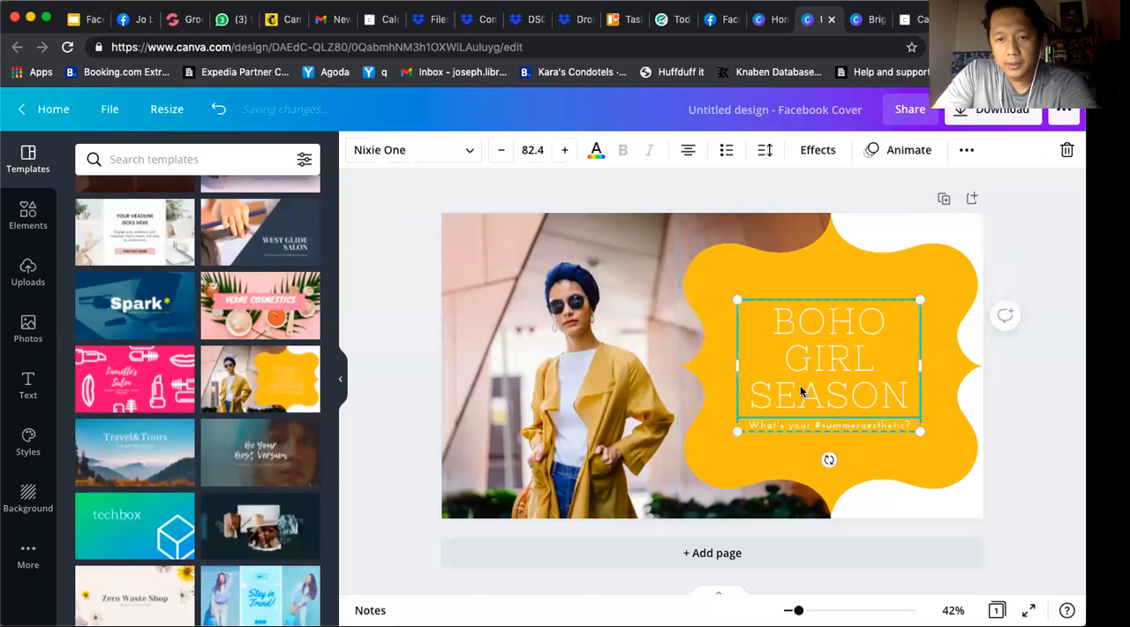
Try deleting the whole "BOHO GIRL SEASON" heading text, and undo the deletion
double_click(826, 325)
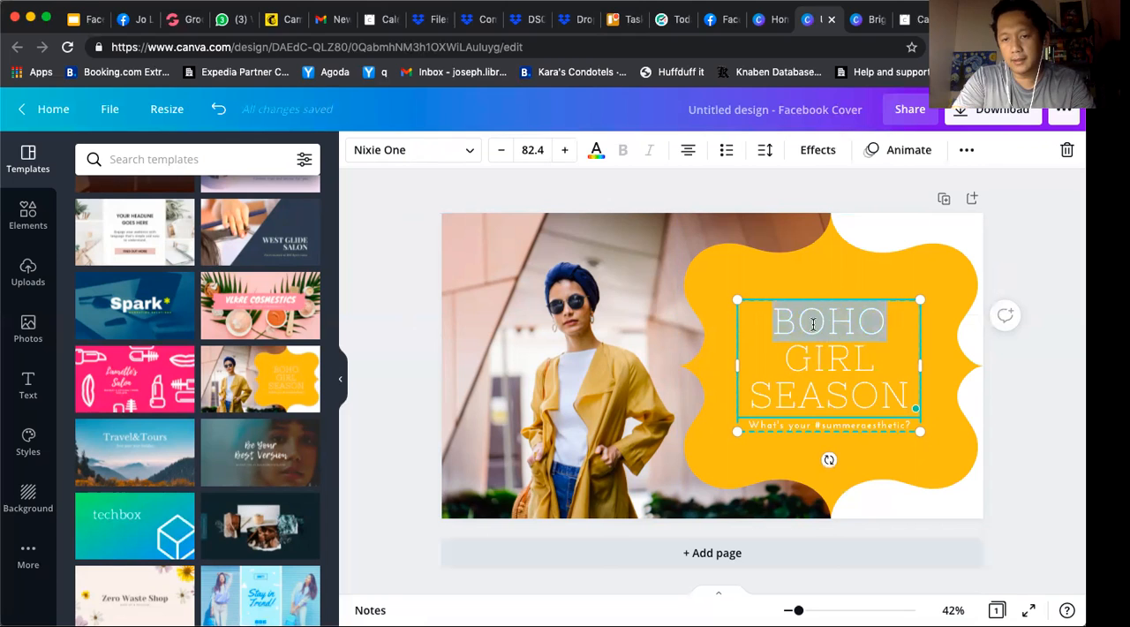
click(774, 321)
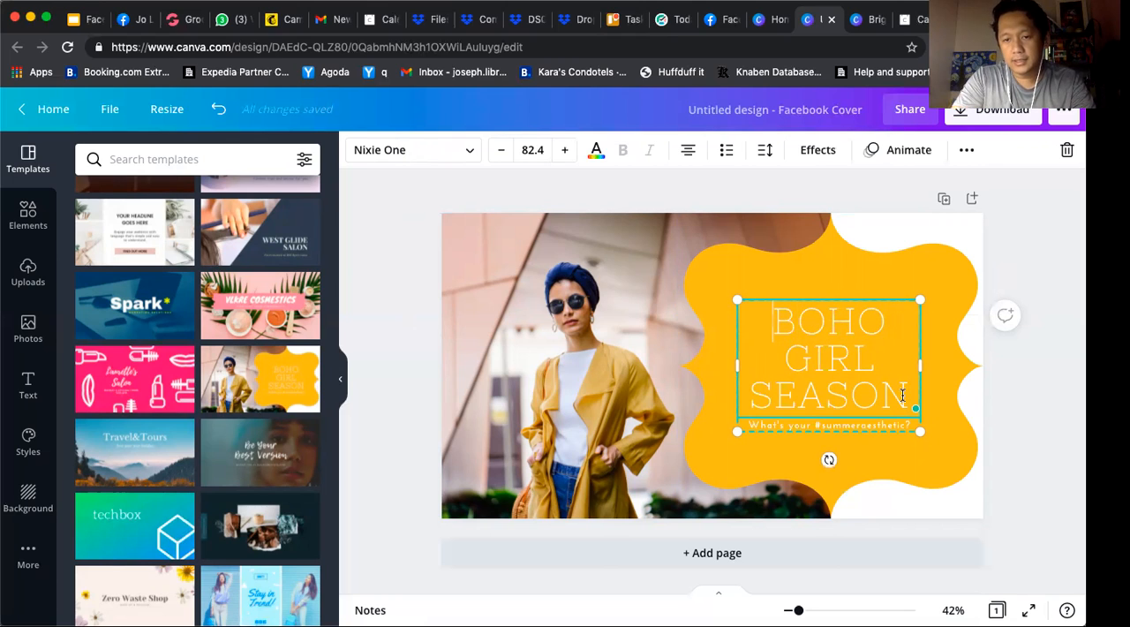
key(BackSpace)
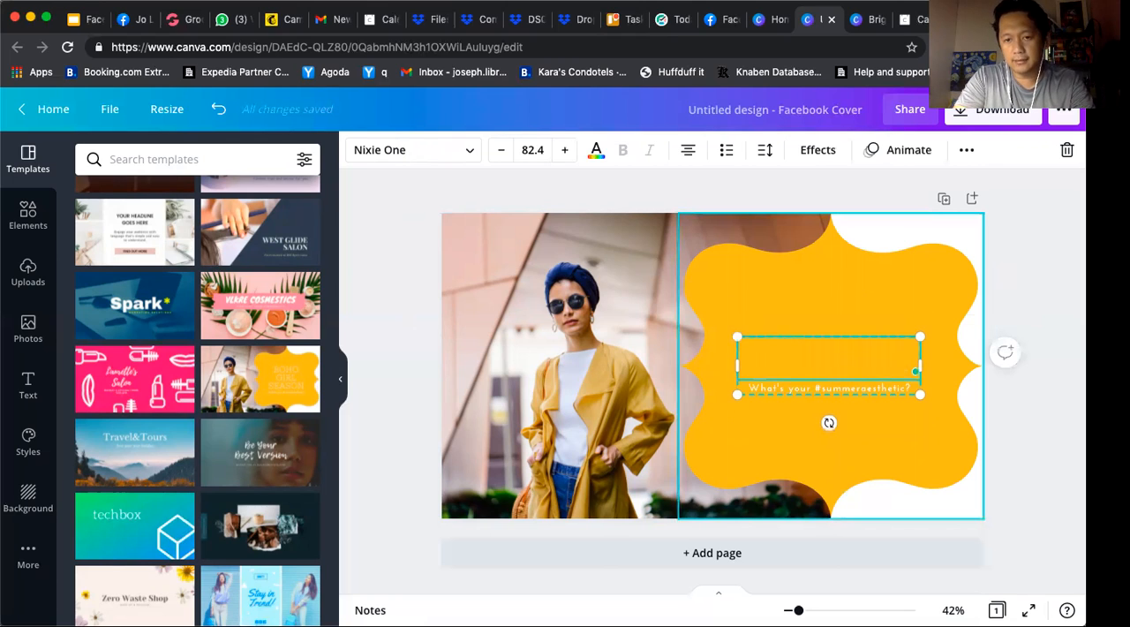
key(super+z)
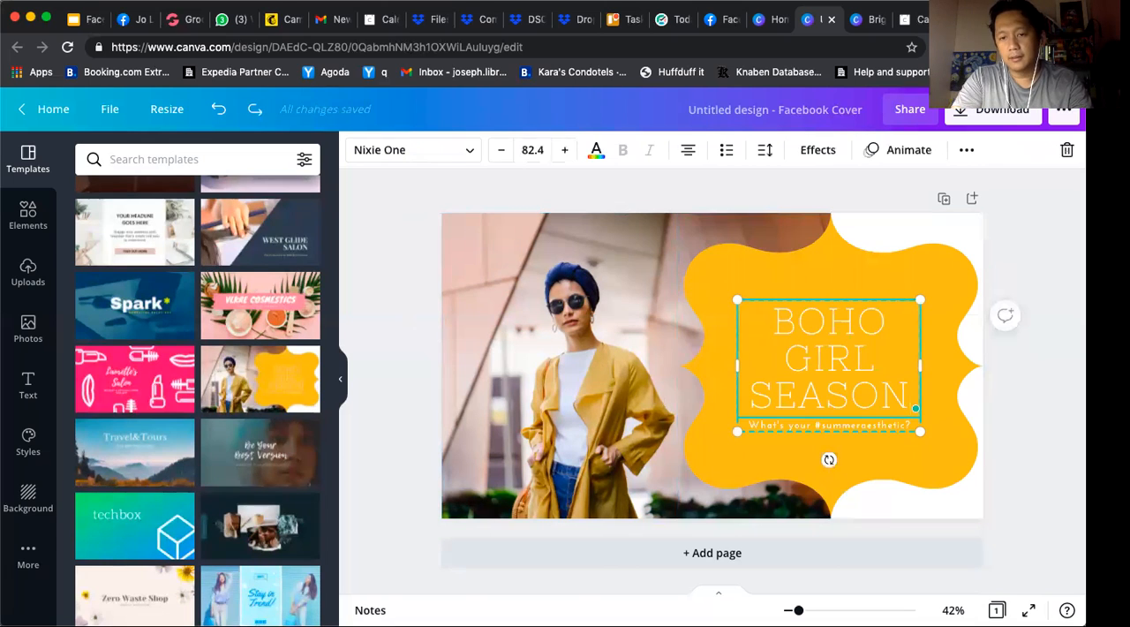
Shift the template's photo of the woman slightly right on the cover
click(549, 365)
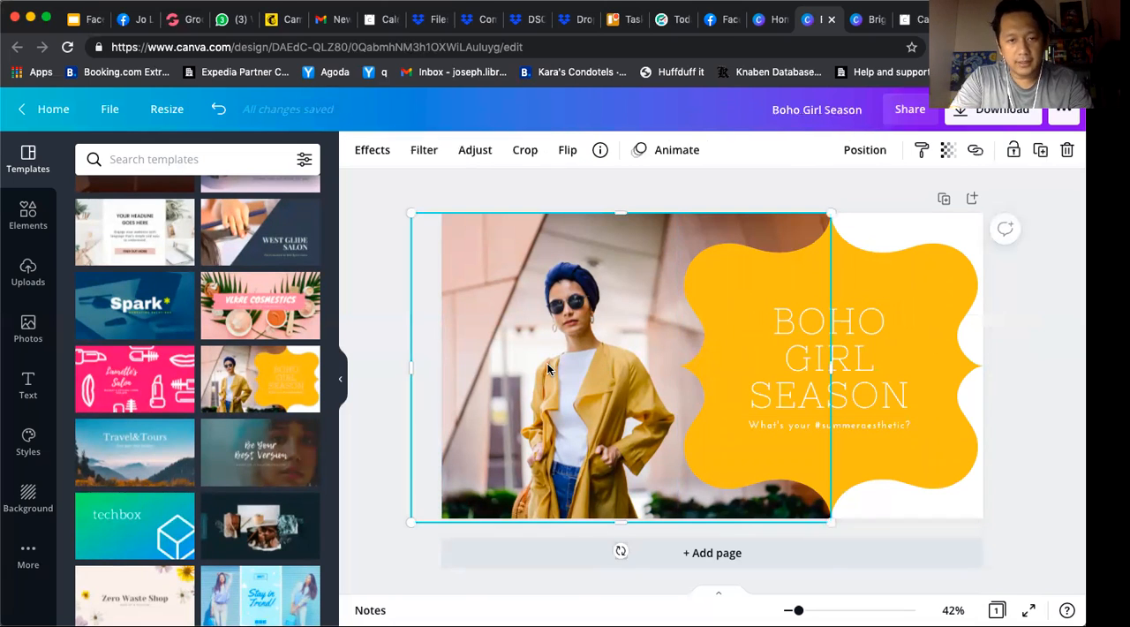
drag(547, 368, 573, 363)
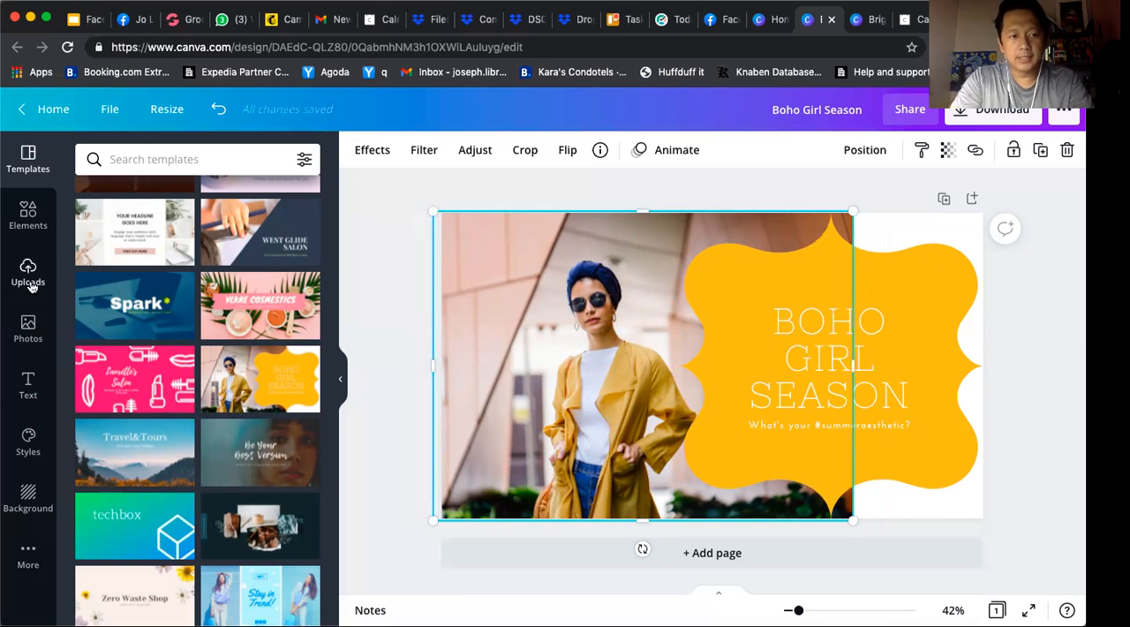
Browse the uploaded images and replace the template's photo with the portrait of the man in a black suit and red tie
click(27, 327)
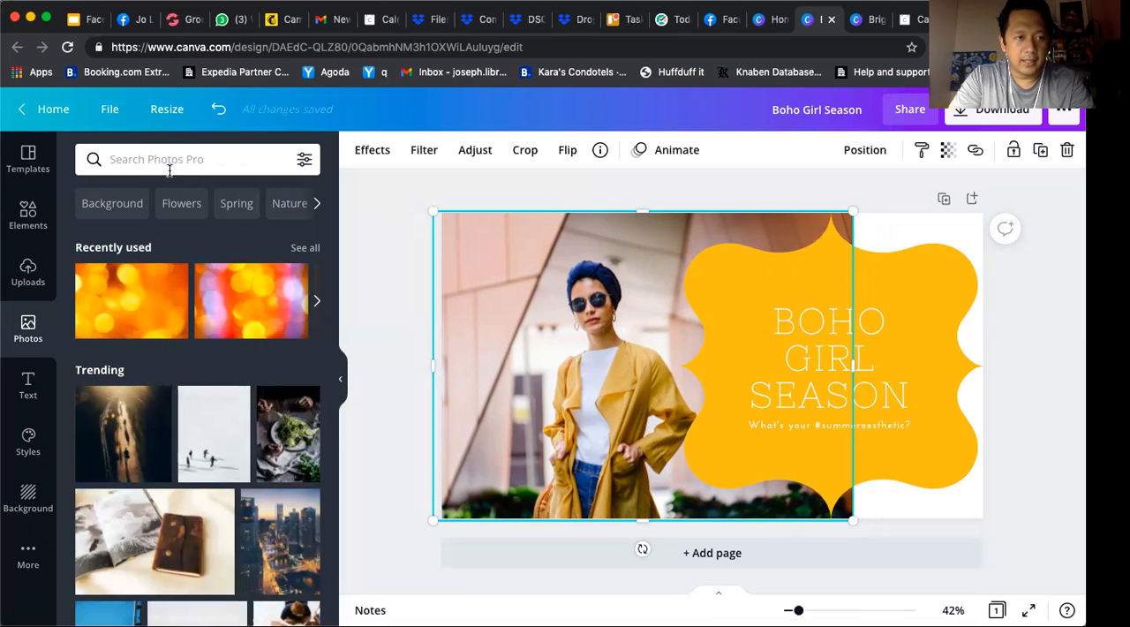
click(31, 271)
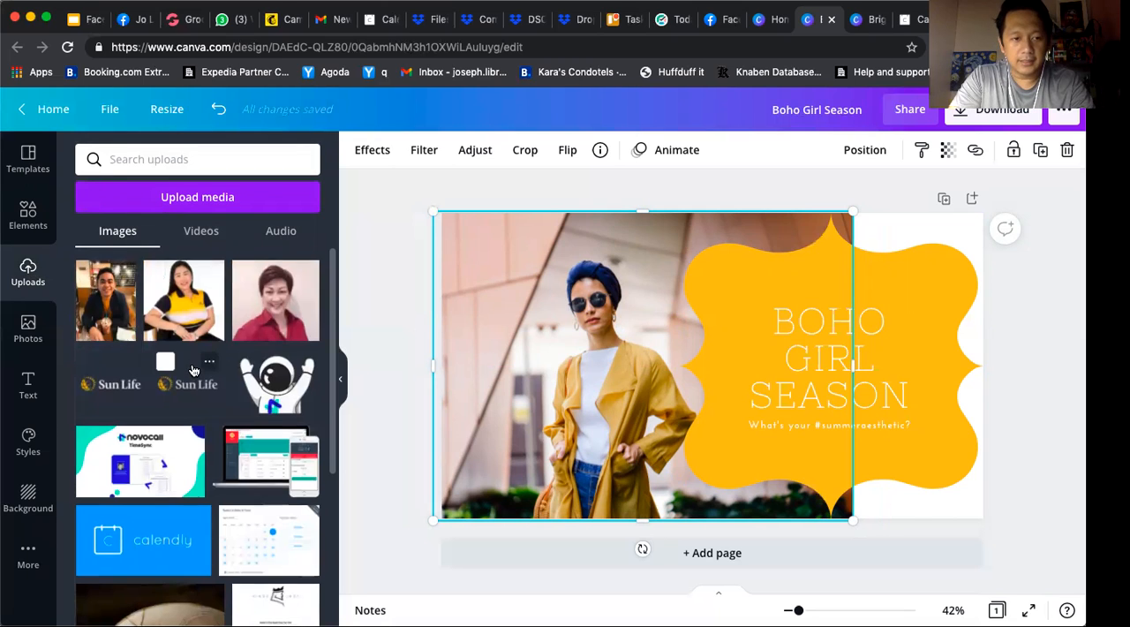
scroll(192, 369, down, 10)
scroll(191, 363, down, 10)
scroll(192, 369, down, 4)
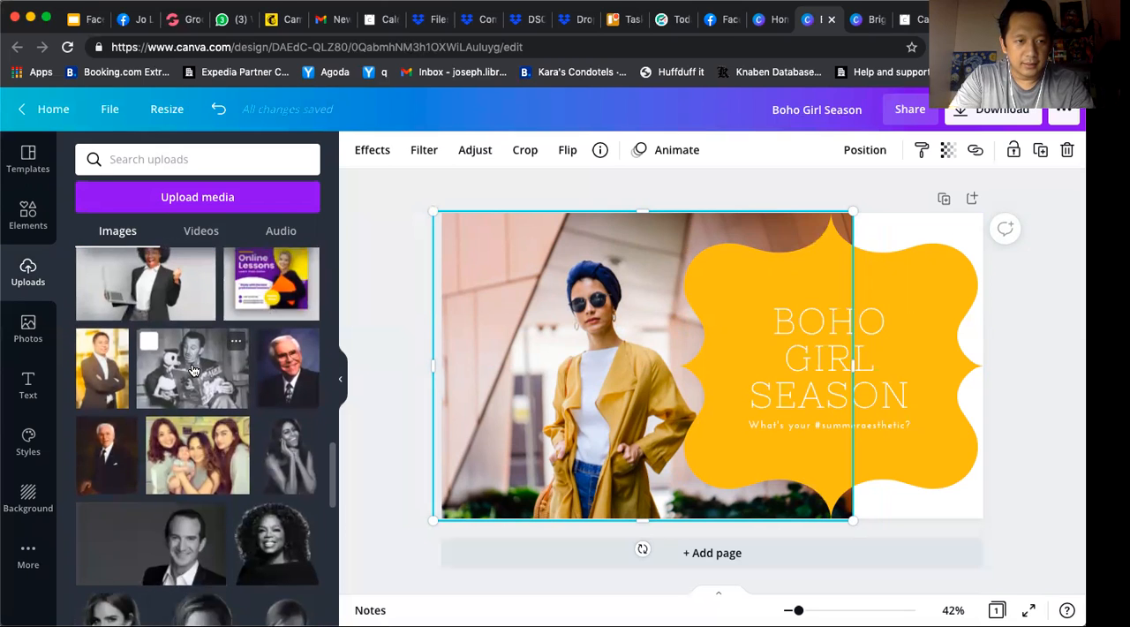
scroll(192, 369, down, 4)
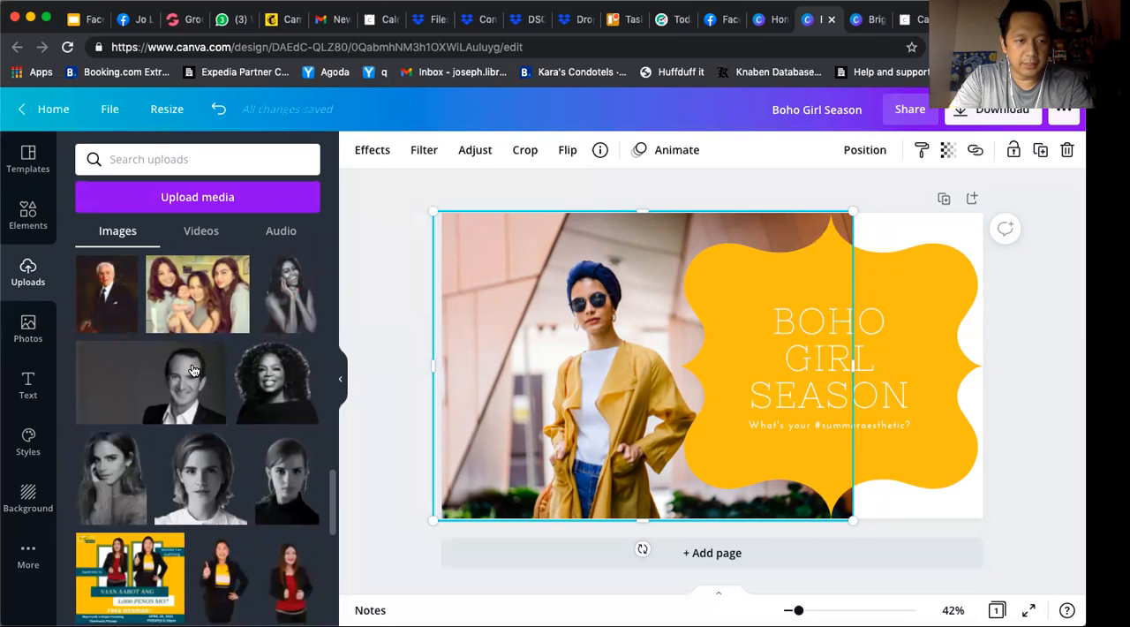
scroll(192, 369, down, 3)
scroll(192, 369, down, 4)
scroll(192, 369, down, 5)
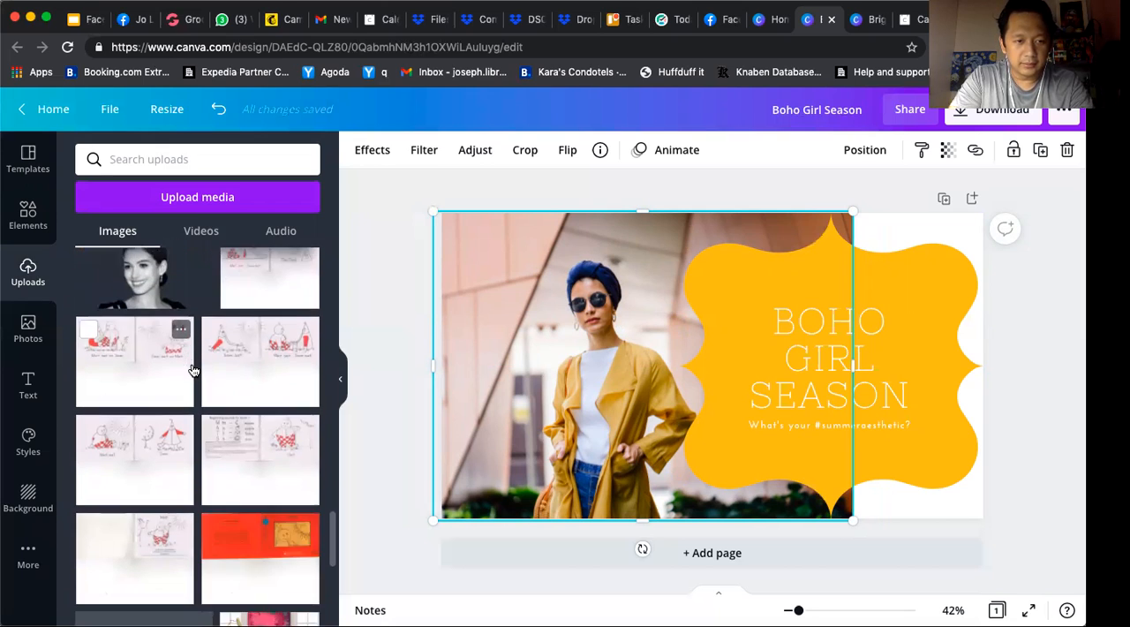
scroll(193, 369, down, 5)
scroll(192, 369, down, 3)
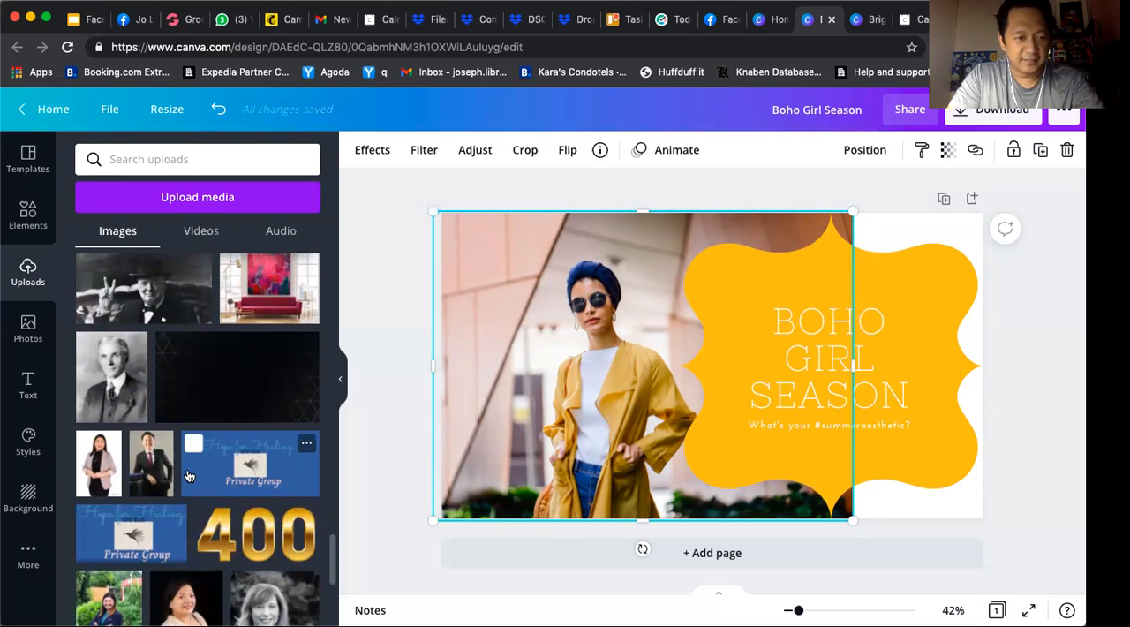
scroll(188, 482, down, 3)
scroll(188, 477, up, 1)
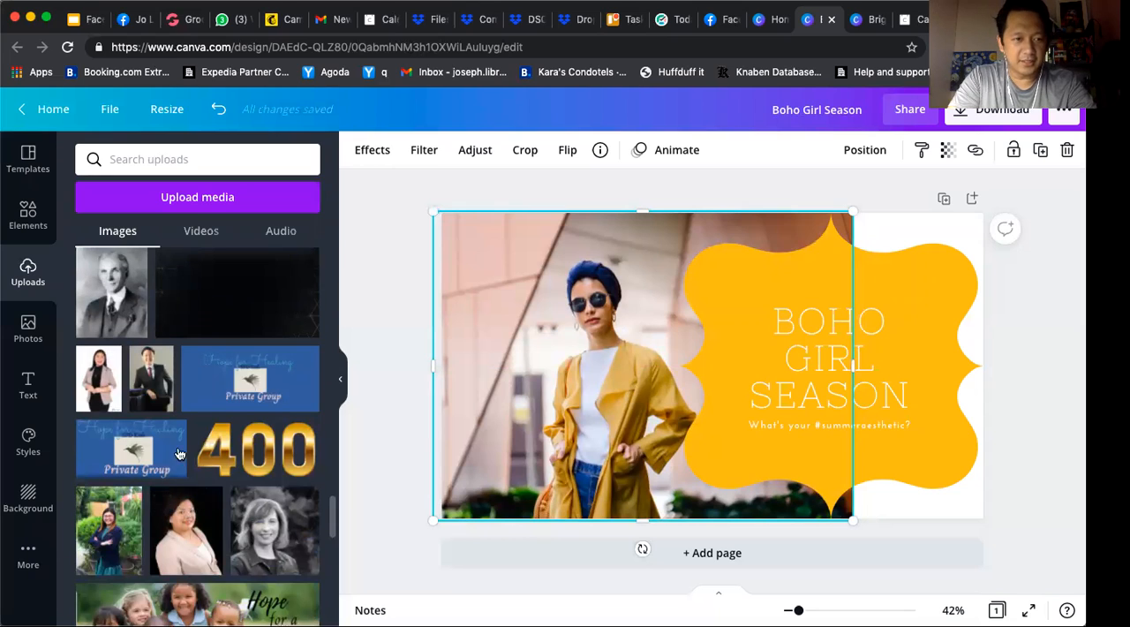
drag(525, 353, 530, 351)
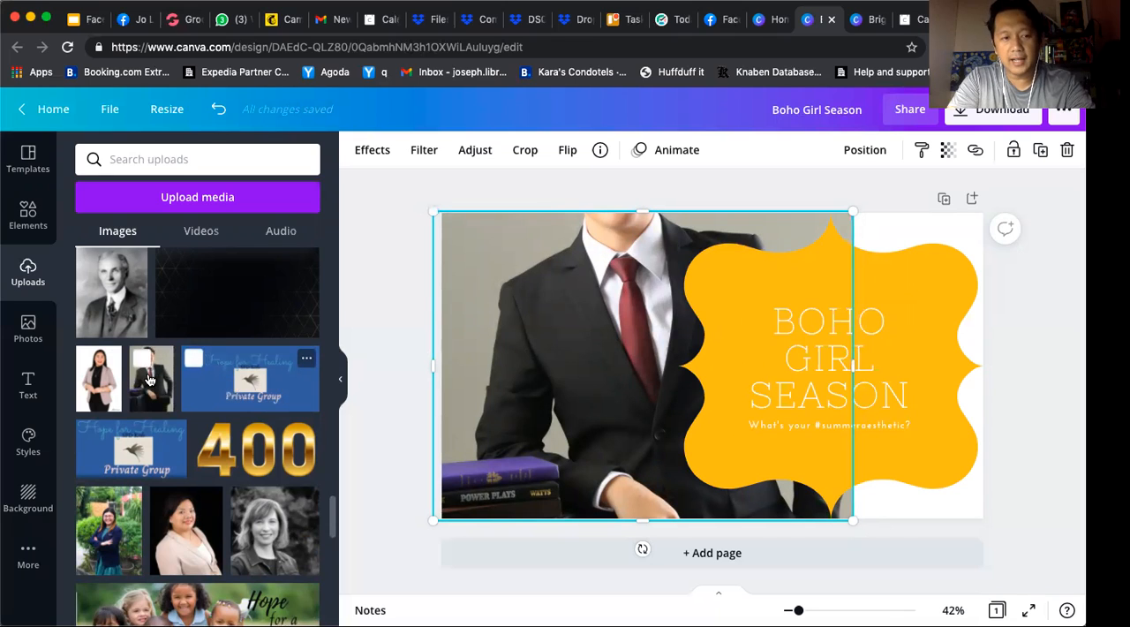
Align the portrait frame with the page's left edge and reposition the picture inside it to show the man's whole head
drag(631, 431, 635, 363)
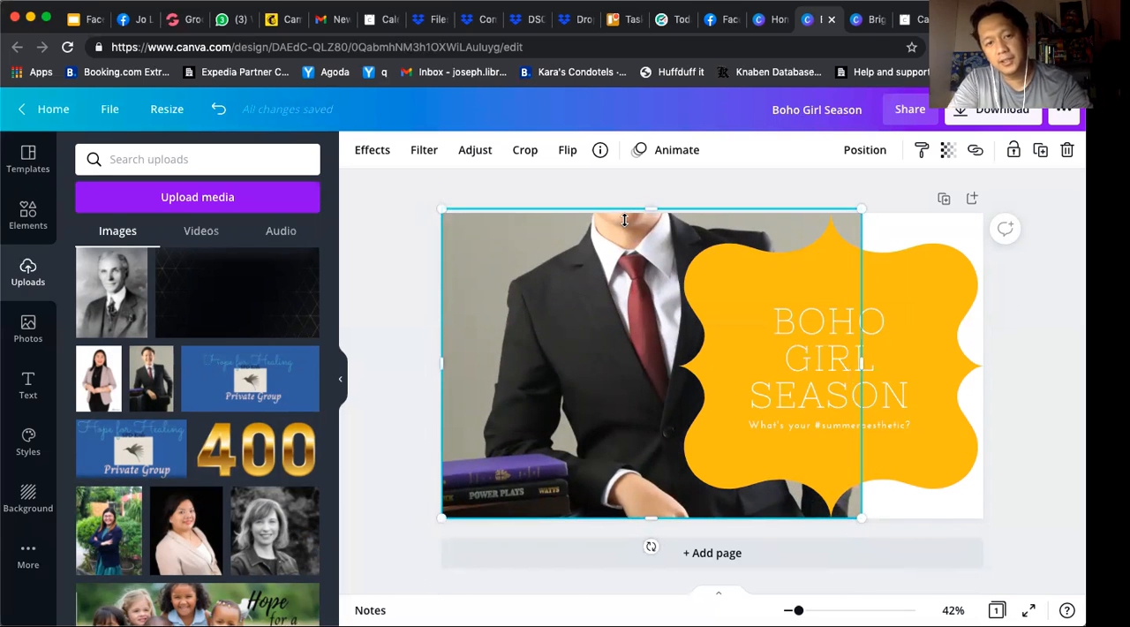
double_click(623, 322)
drag(632, 320, 649, 496)
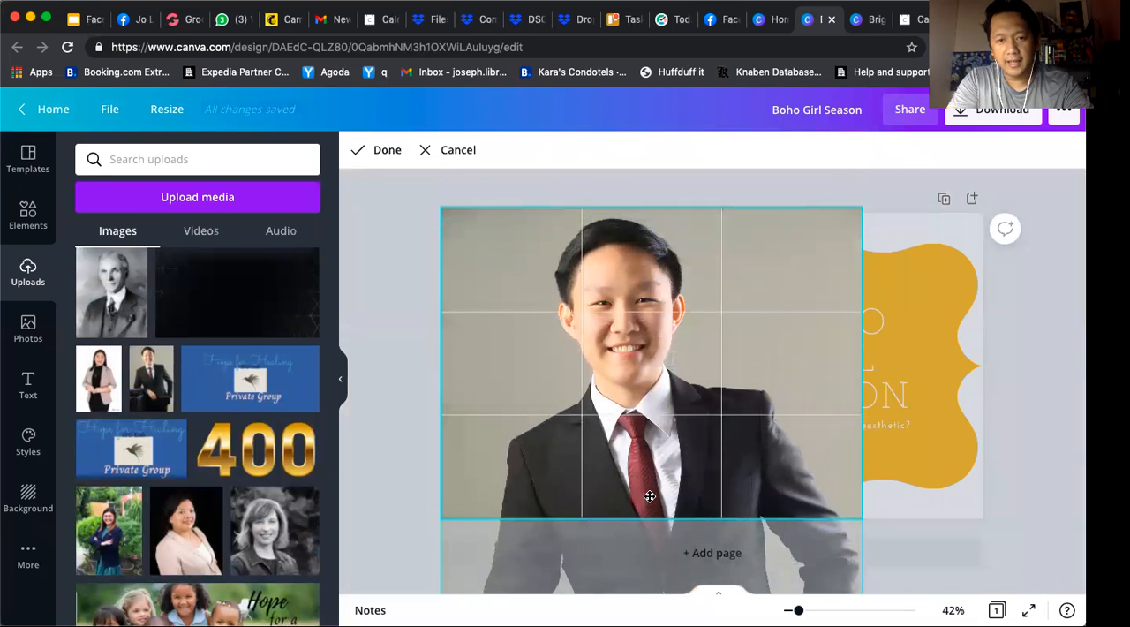
click(388, 152)
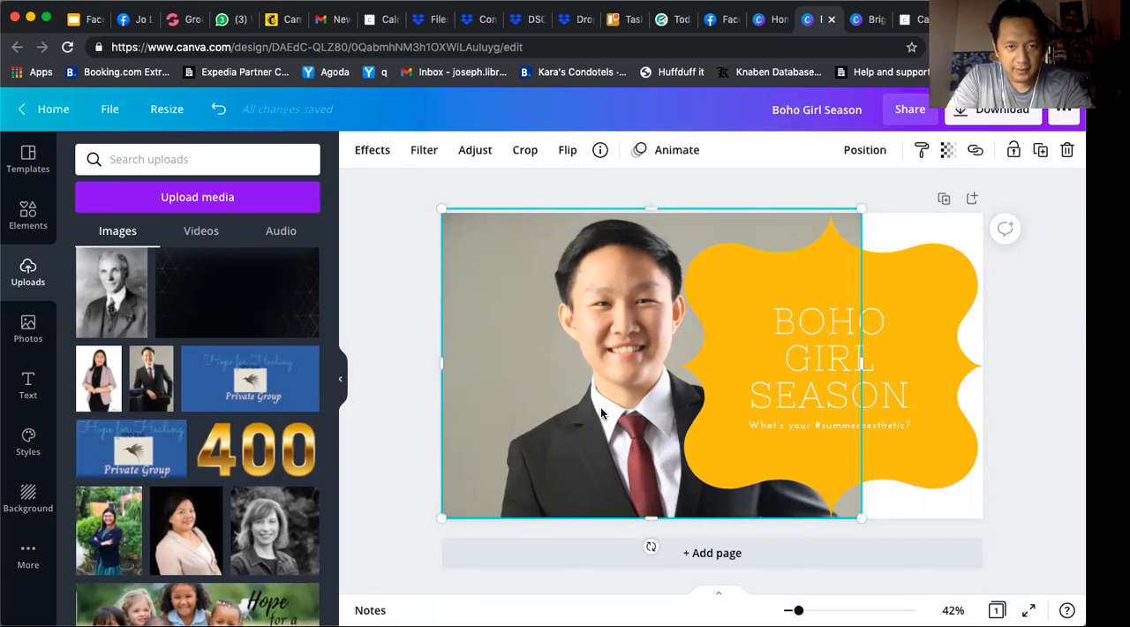
Shift the portrait left and shrink it slightly, and move the yellow shape right and down to uncover more of it
drag(586, 407, 572, 408)
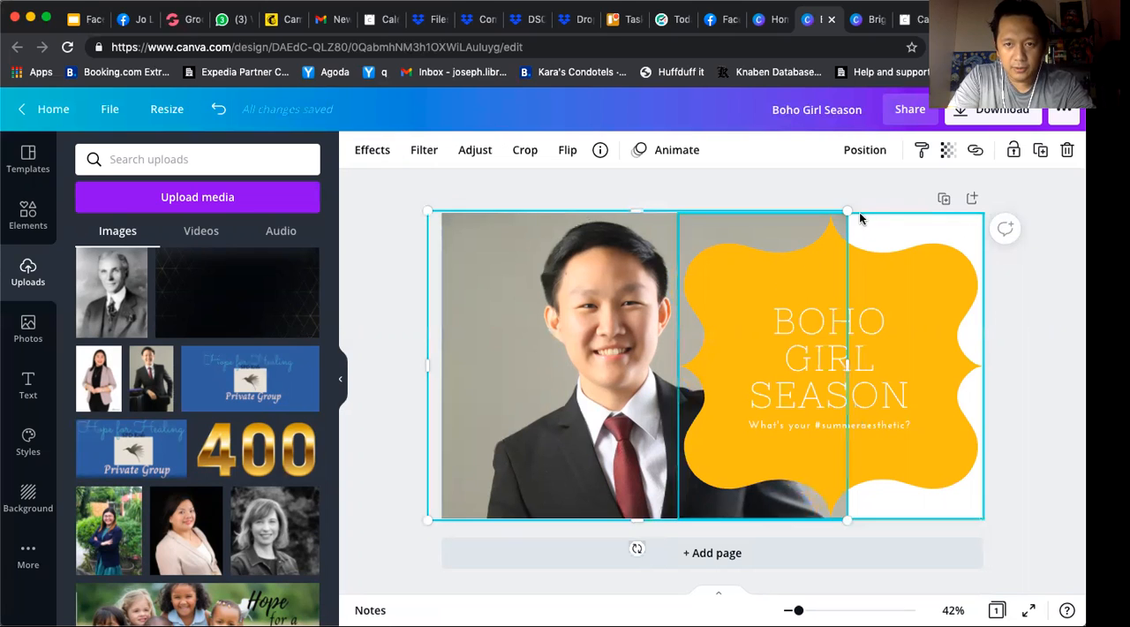
drag(848, 211, 842, 236)
drag(705, 343, 720, 372)
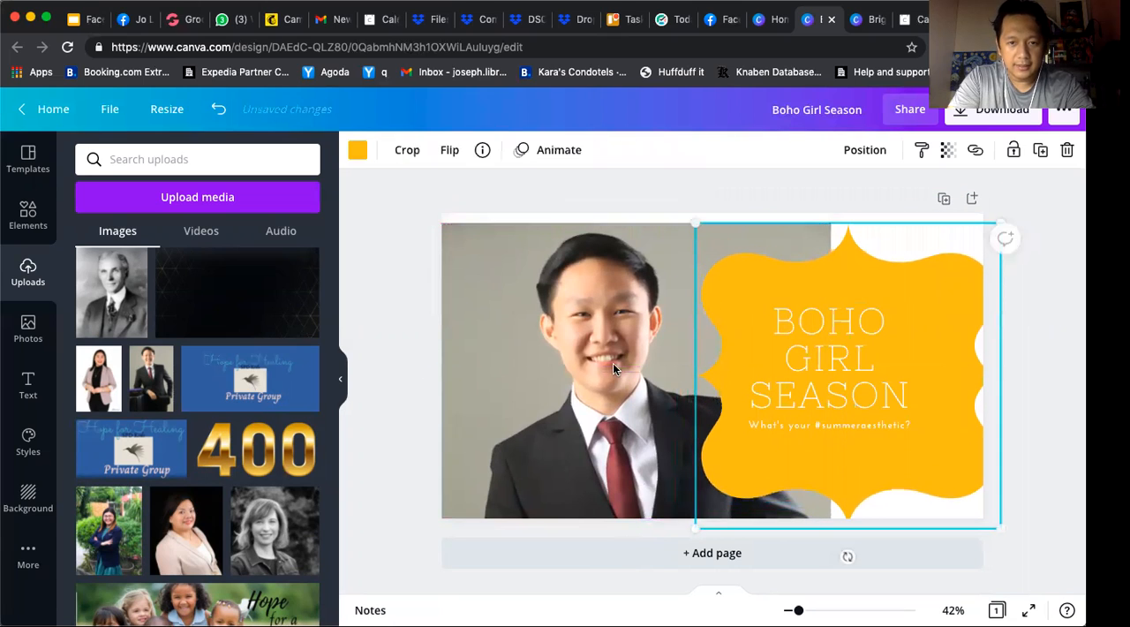
Shrink the portrait further and place it against the page's left edge, with white margins above and below
click(613, 362)
drag(624, 357, 638, 350)
drag(846, 221, 809, 244)
drag(642, 329, 644, 316)
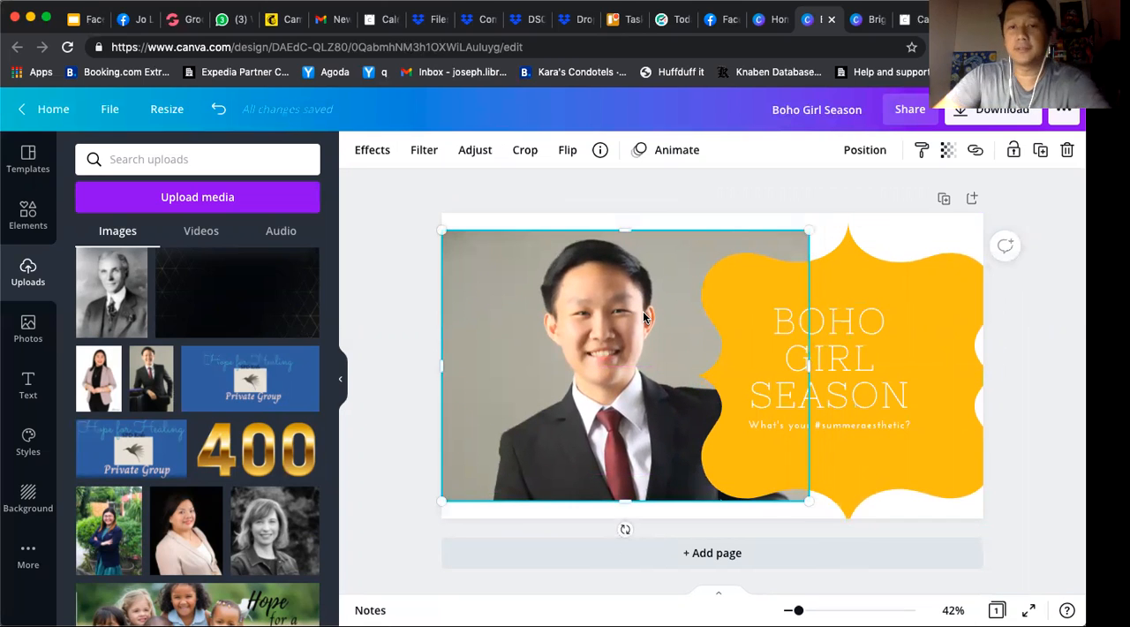
Shrink the yellow ornamental shape to fit within the page
click(950, 458)
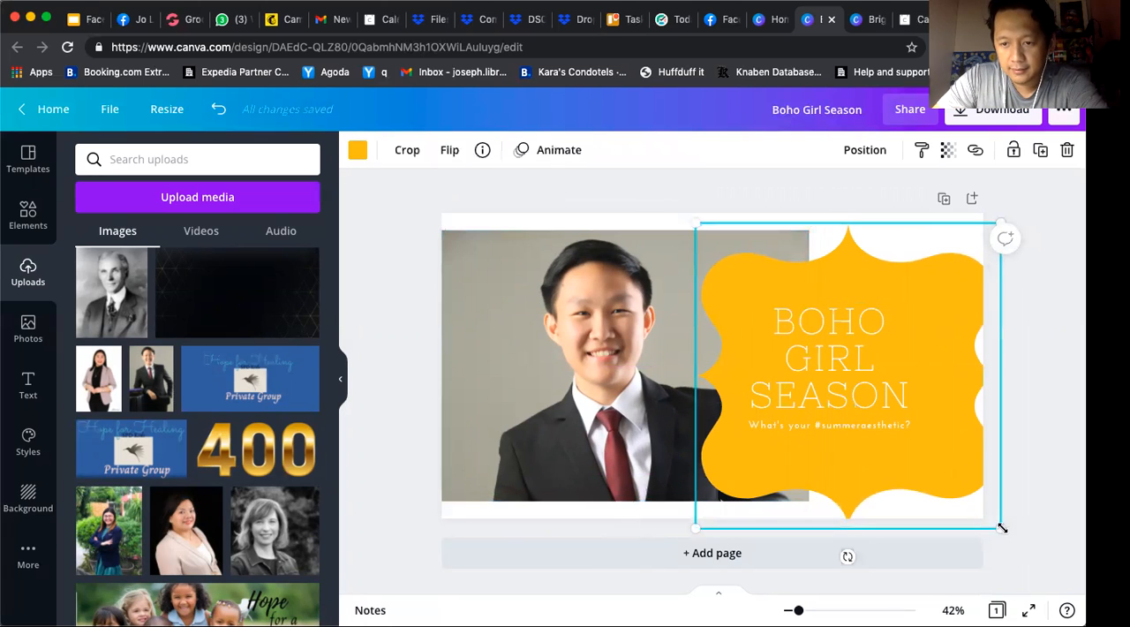
drag(971, 512, 939, 495)
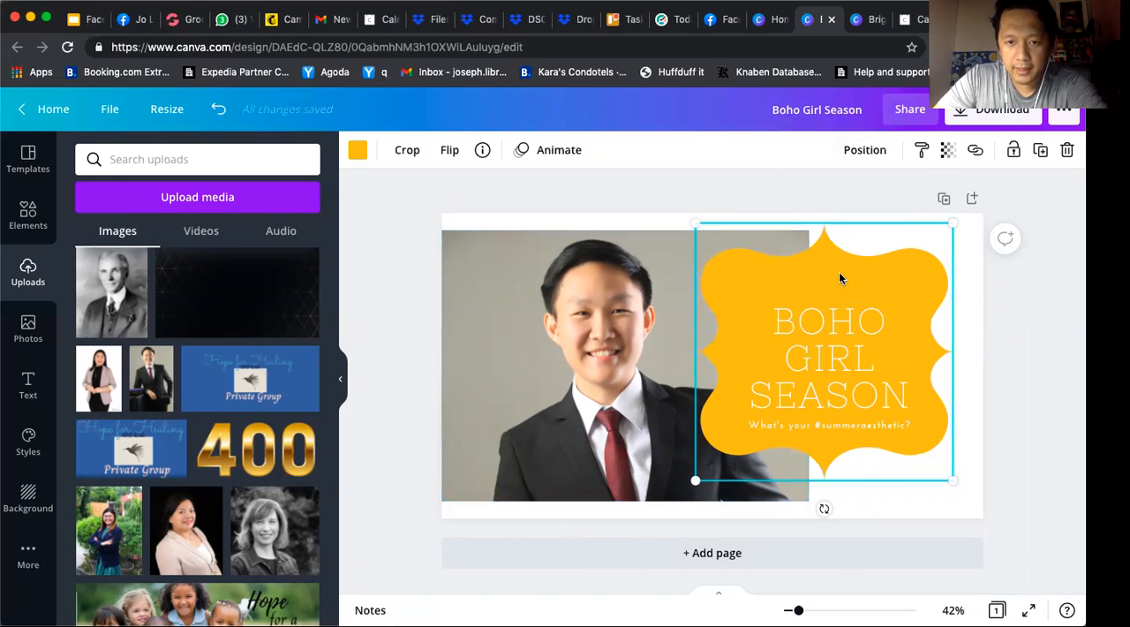
Try the colours taken from the photo on the ornamental shape and fill it with the dark grey one
click(356, 151)
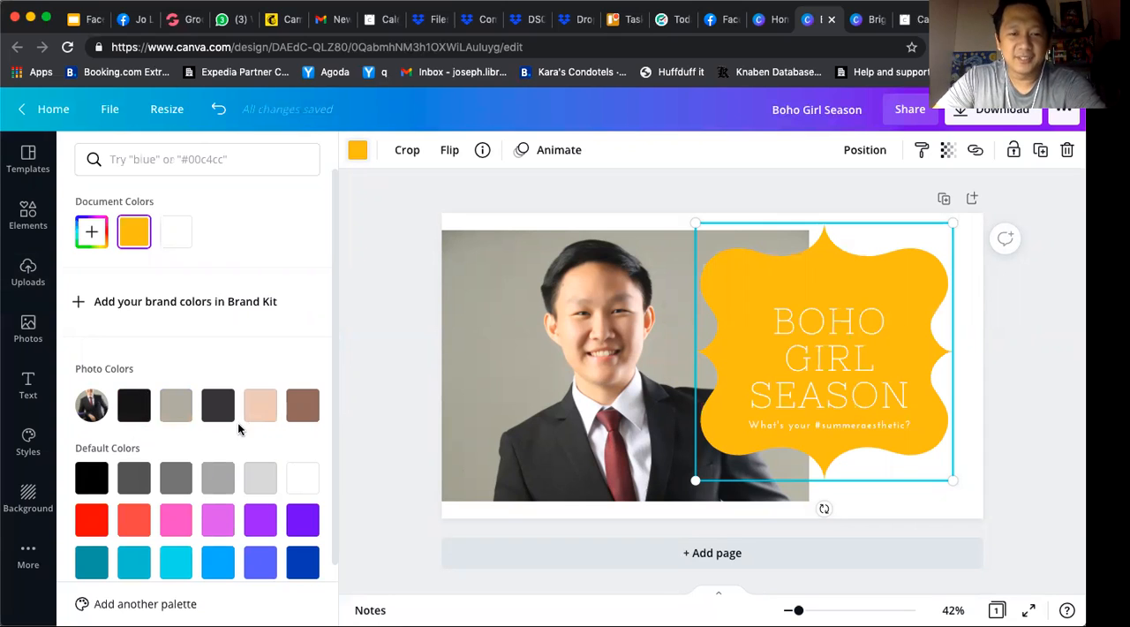
click(261, 408)
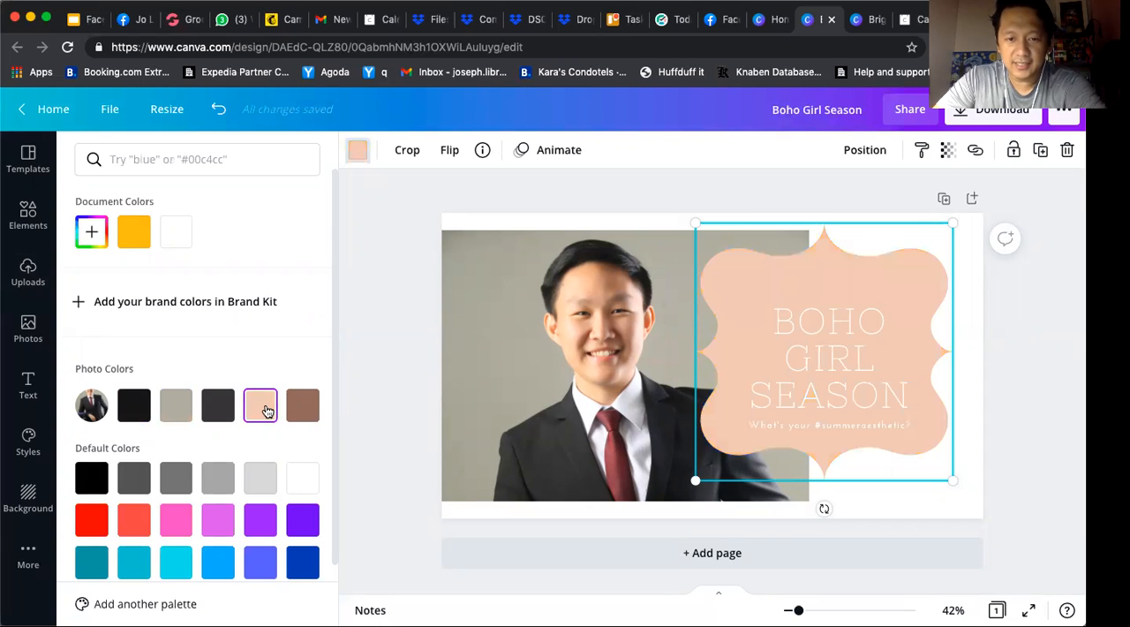
click(300, 408)
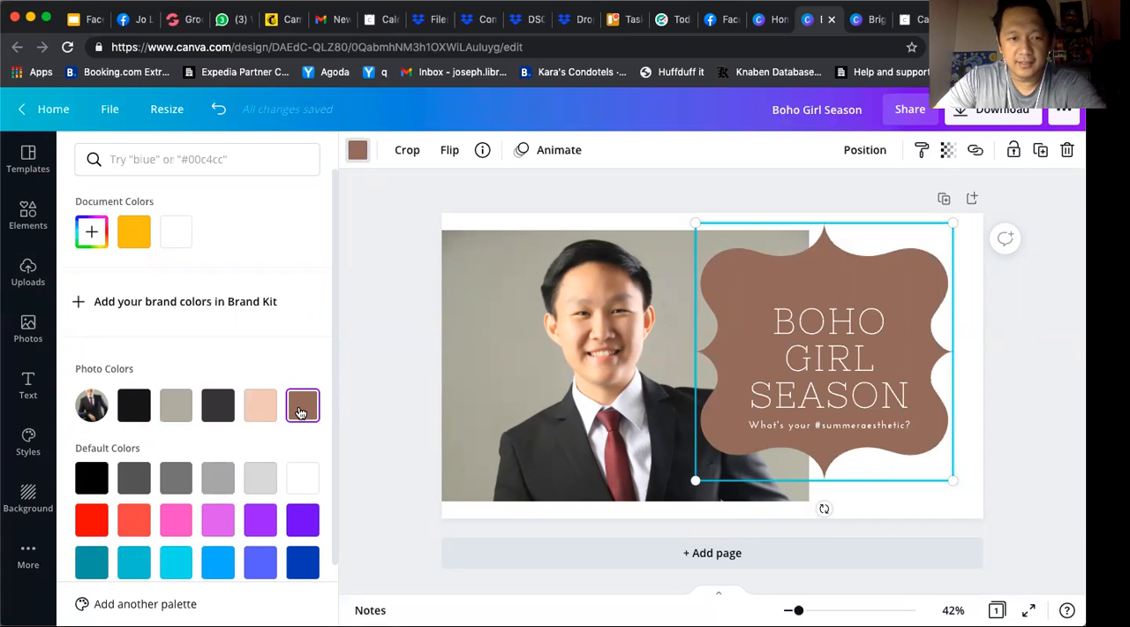
click(220, 408)
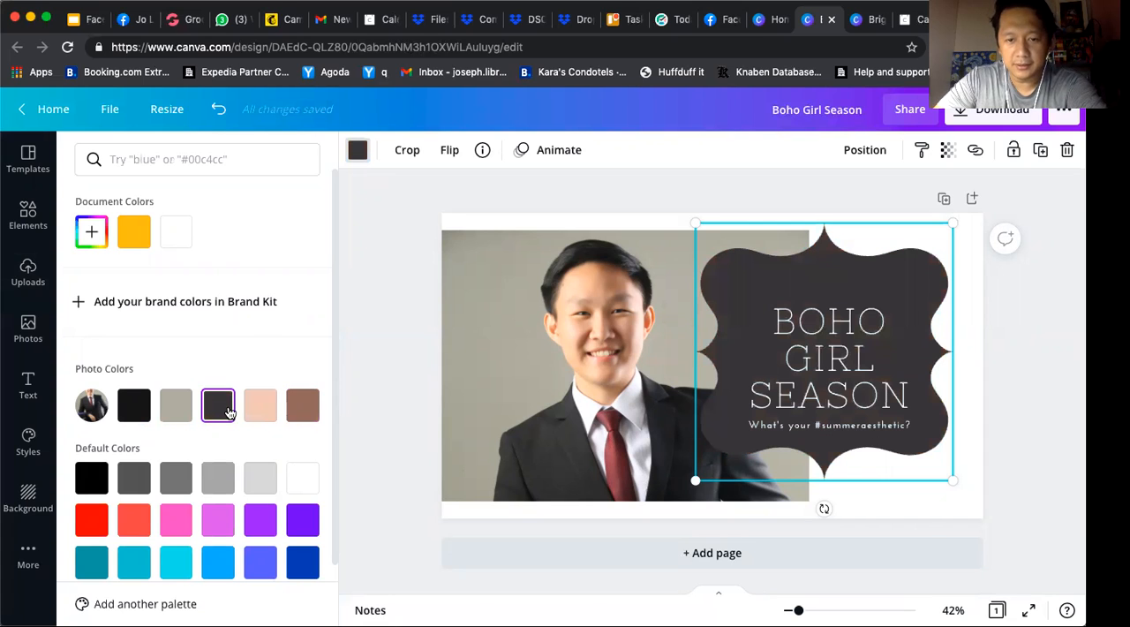
click(174, 408)
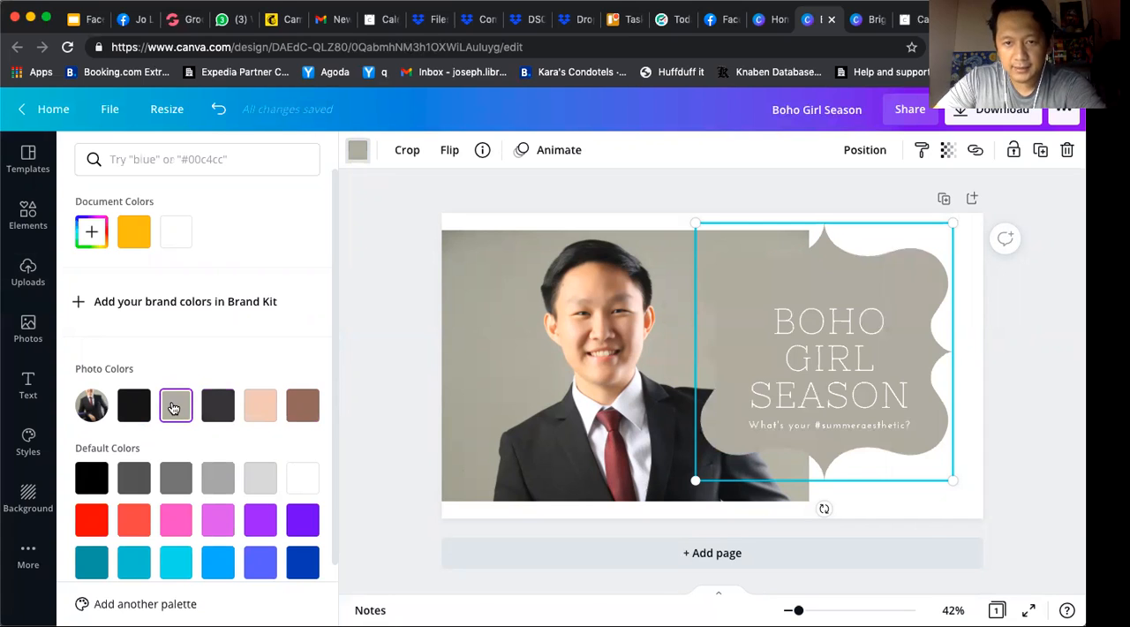
click(137, 408)
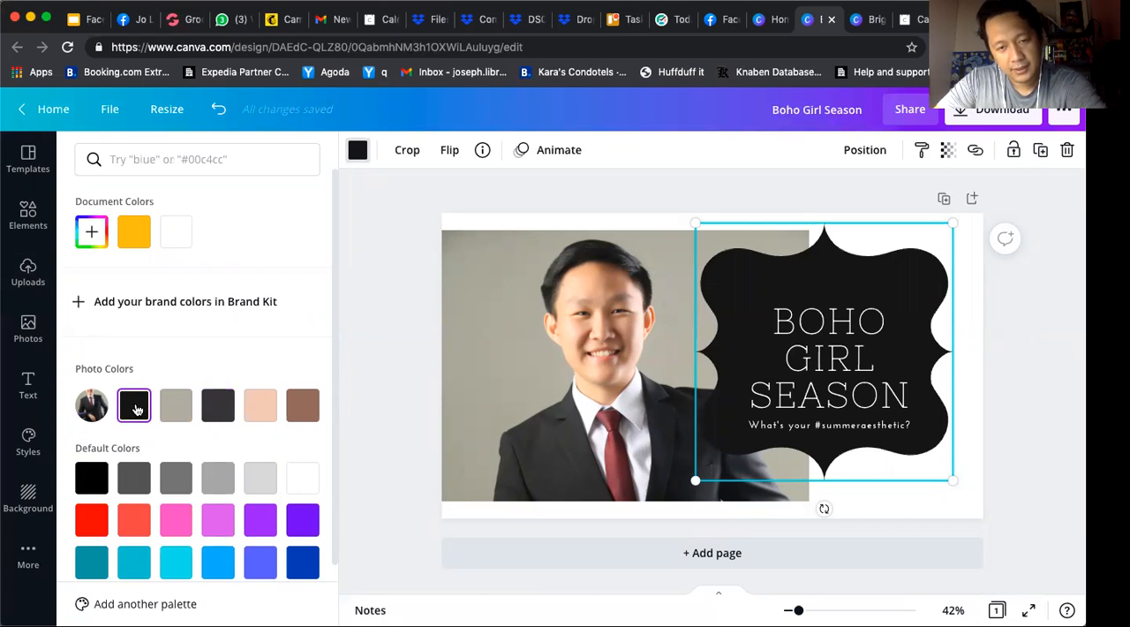
click(300, 408)
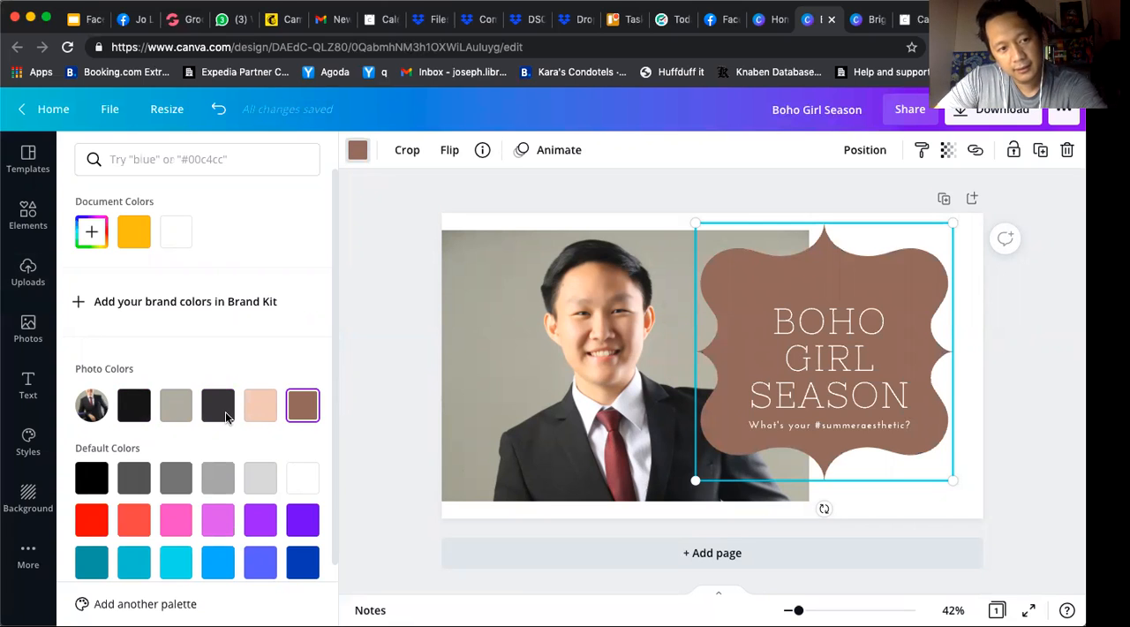
click(175, 403)
click(216, 407)
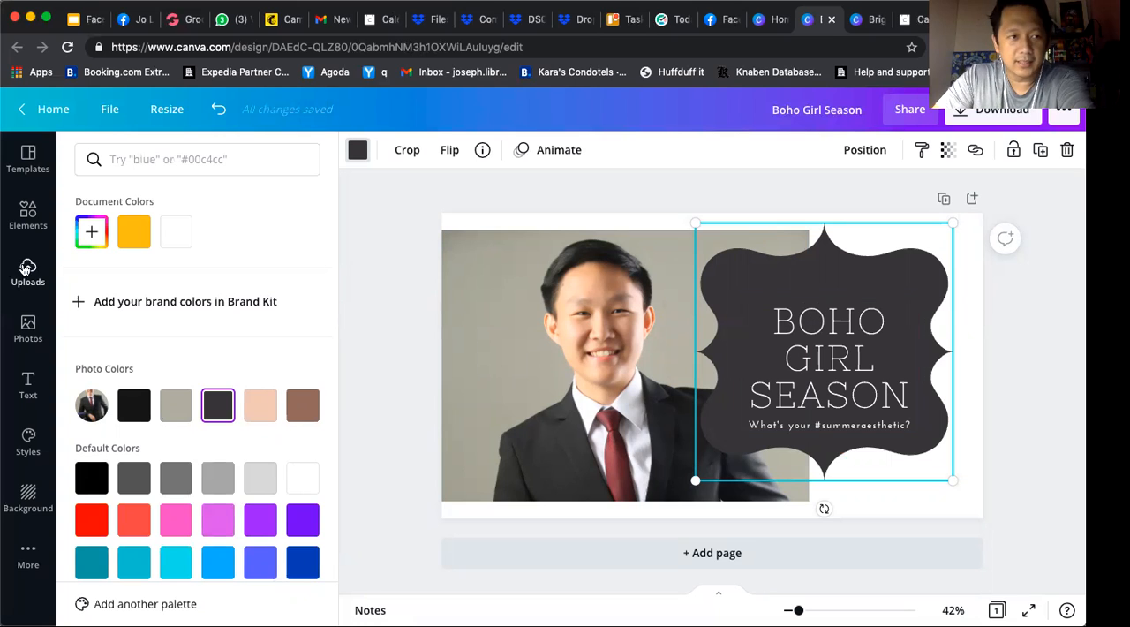
Browse the recently used elements and add the round gold floral frame to the cover
click(29, 217)
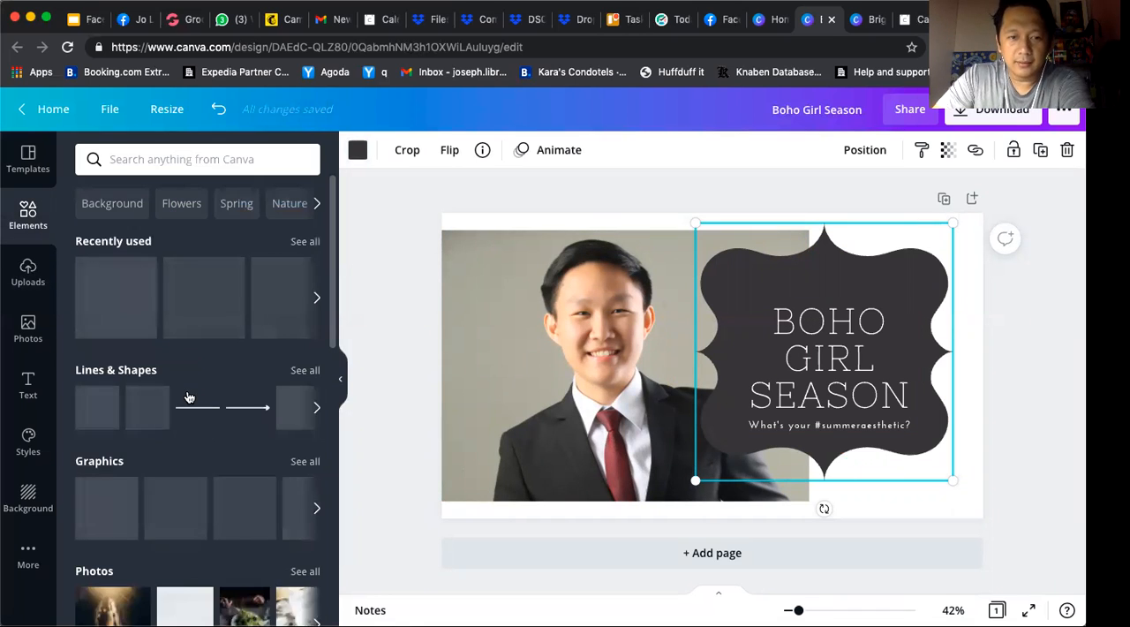
scroll(188, 397, down, 3)
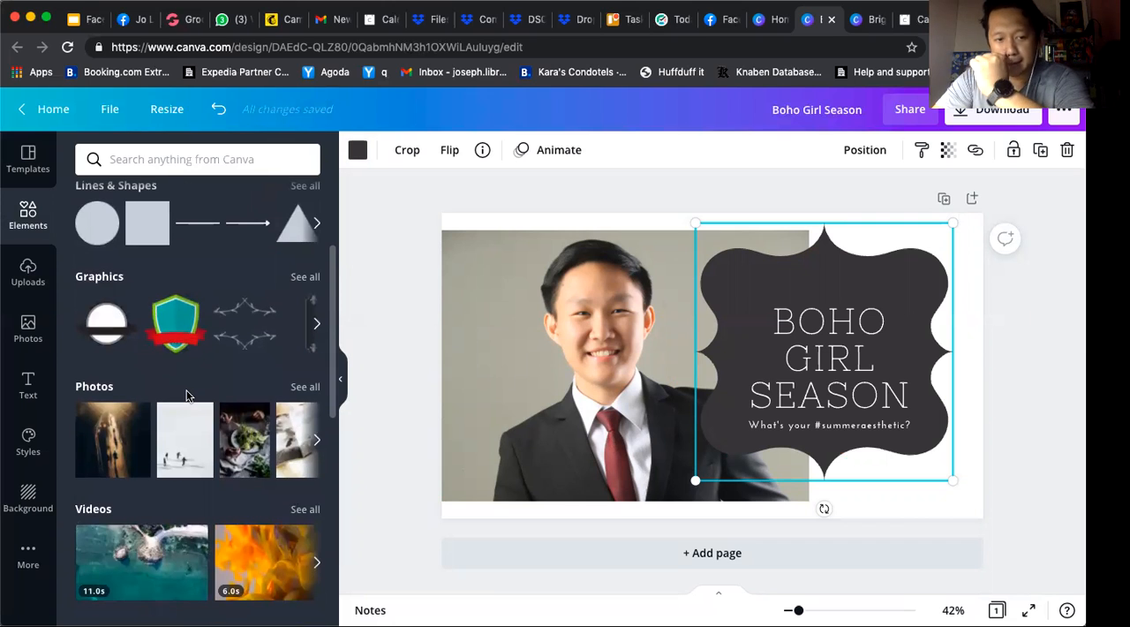
scroll(187, 396, up, 3)
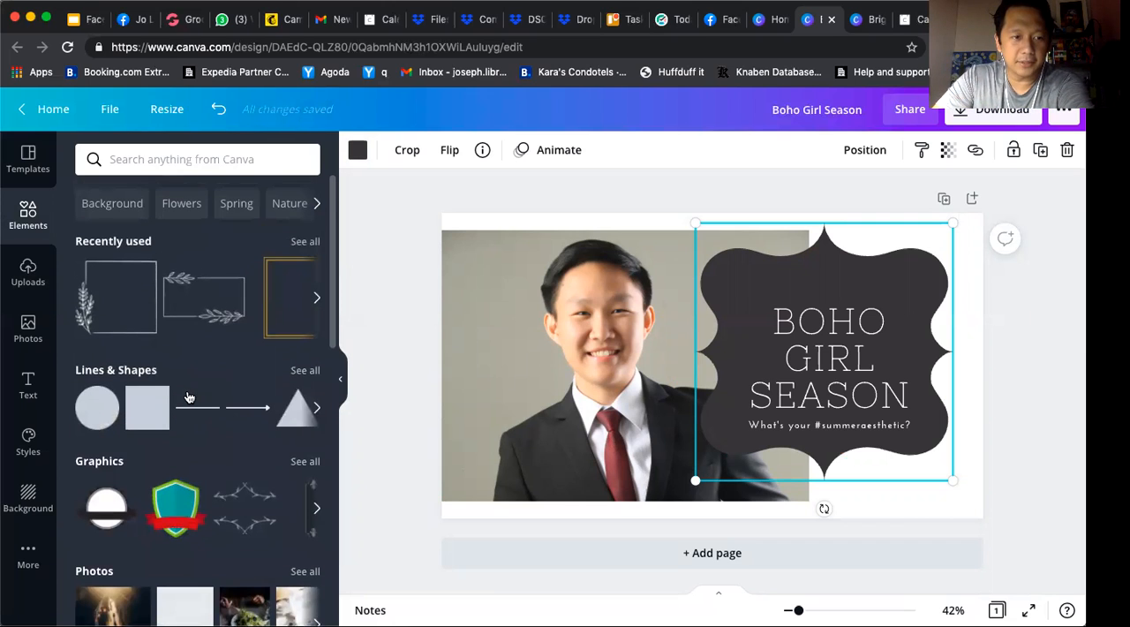
scroll(298, 404, down, 5)
scroll(281, 420, up, 5)
click(302, 242)
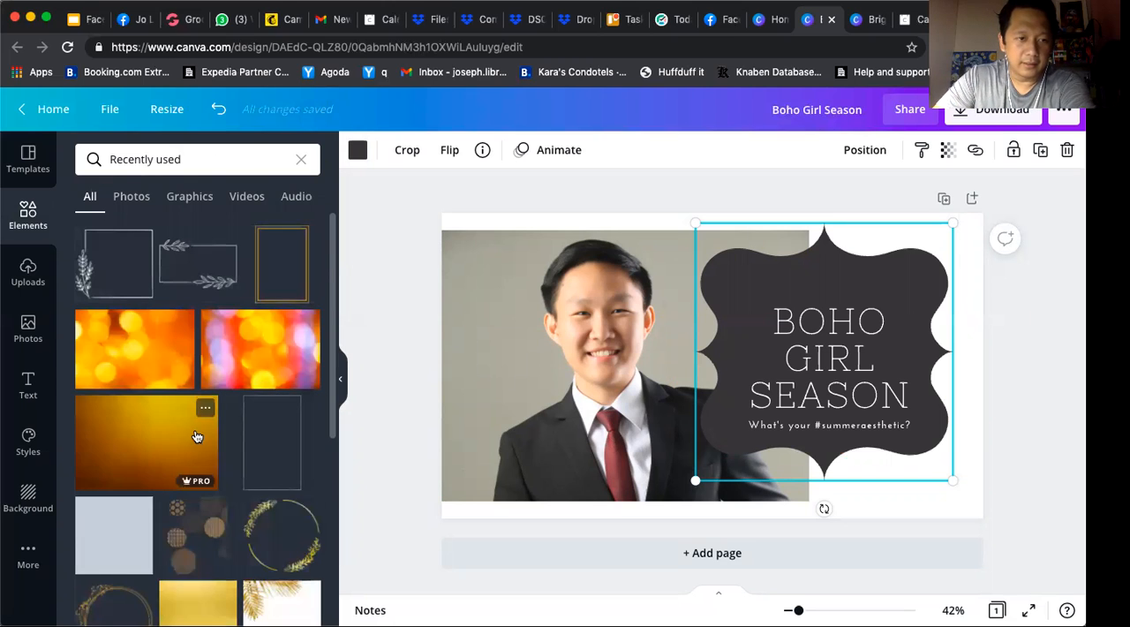
scroll(196, 433, down, 2)
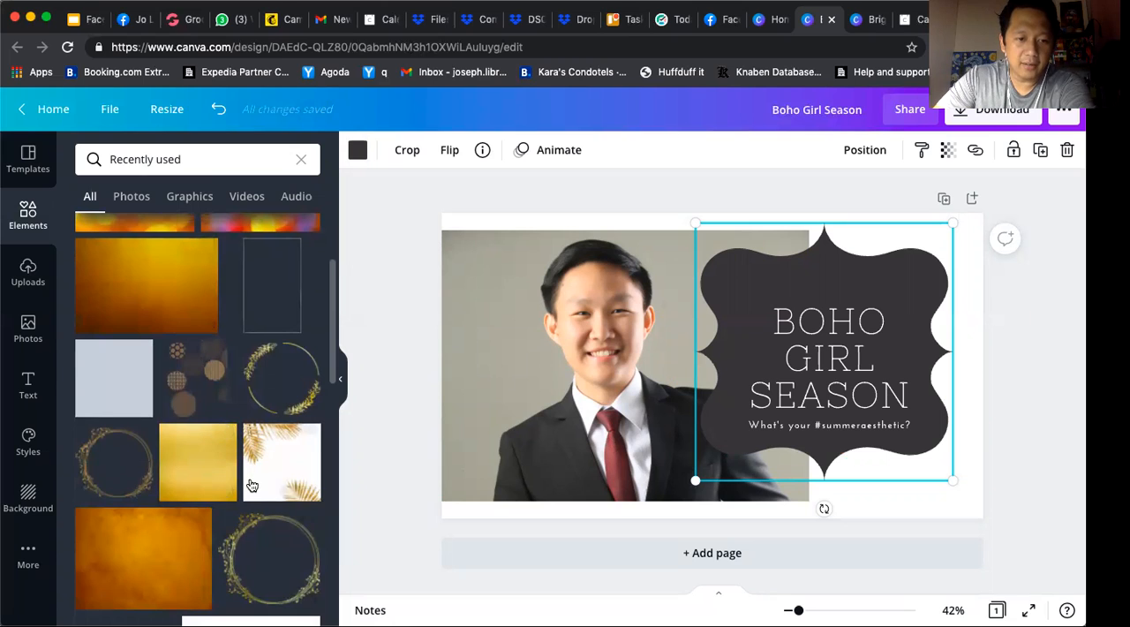
scroll(252, 484, down, 1)
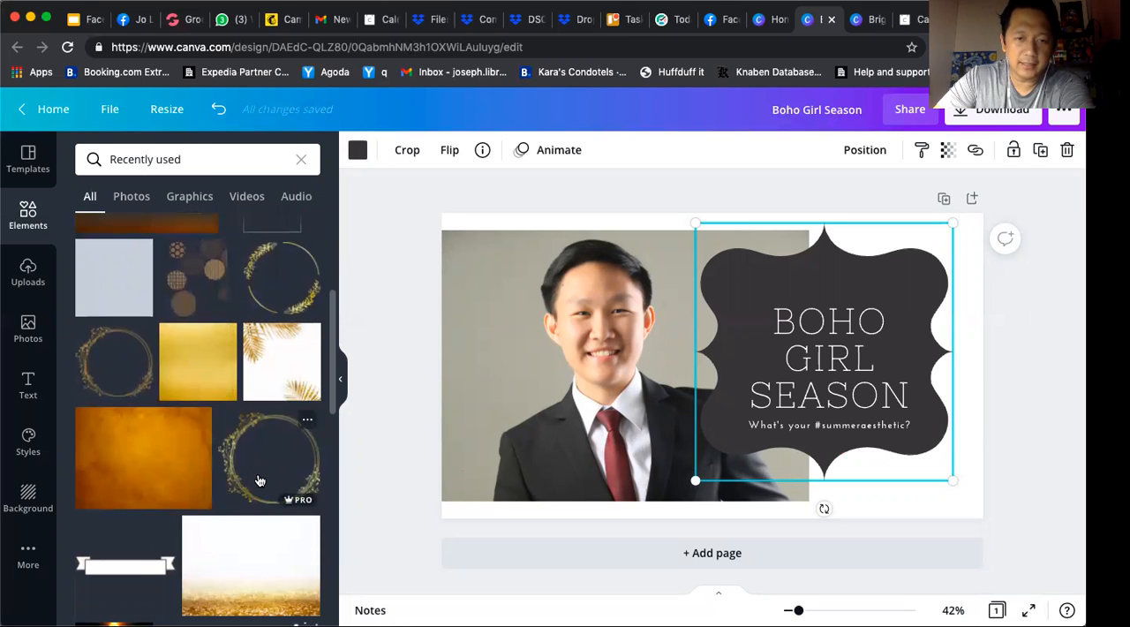
click(269, 457)
Enlarge the gold floral frame to span from the man's face to the ornamental shape's right edge
mouse_move(949, 552)
mouse_down()
mouse_move(959, 566)
mouse_move(948, 574)
mouse_up()
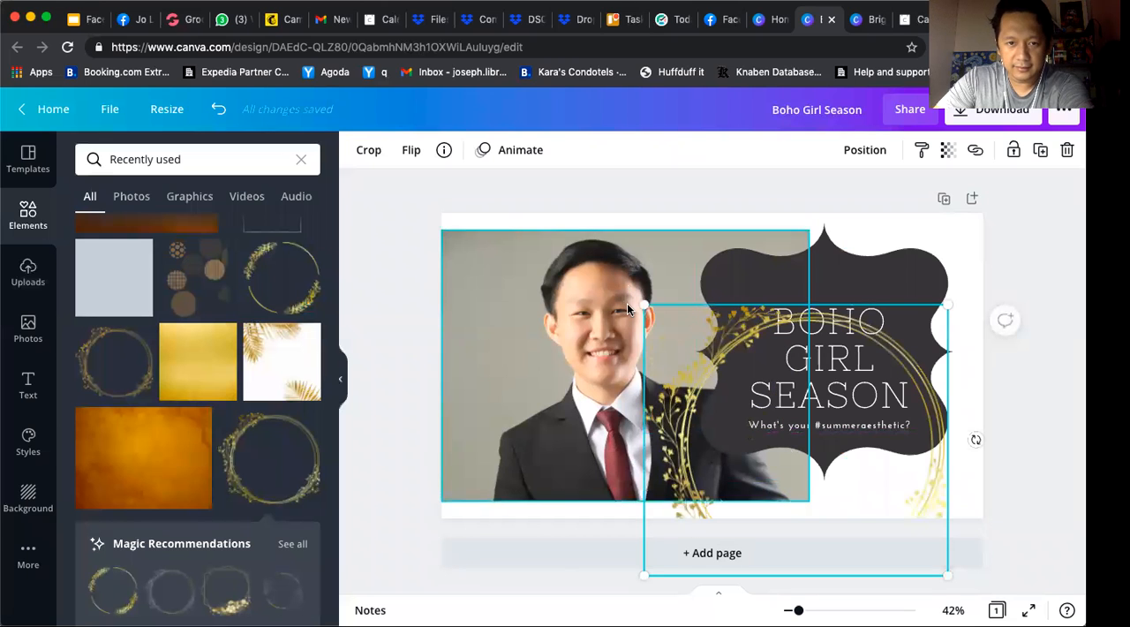
drag(643, 306, 494, 294)
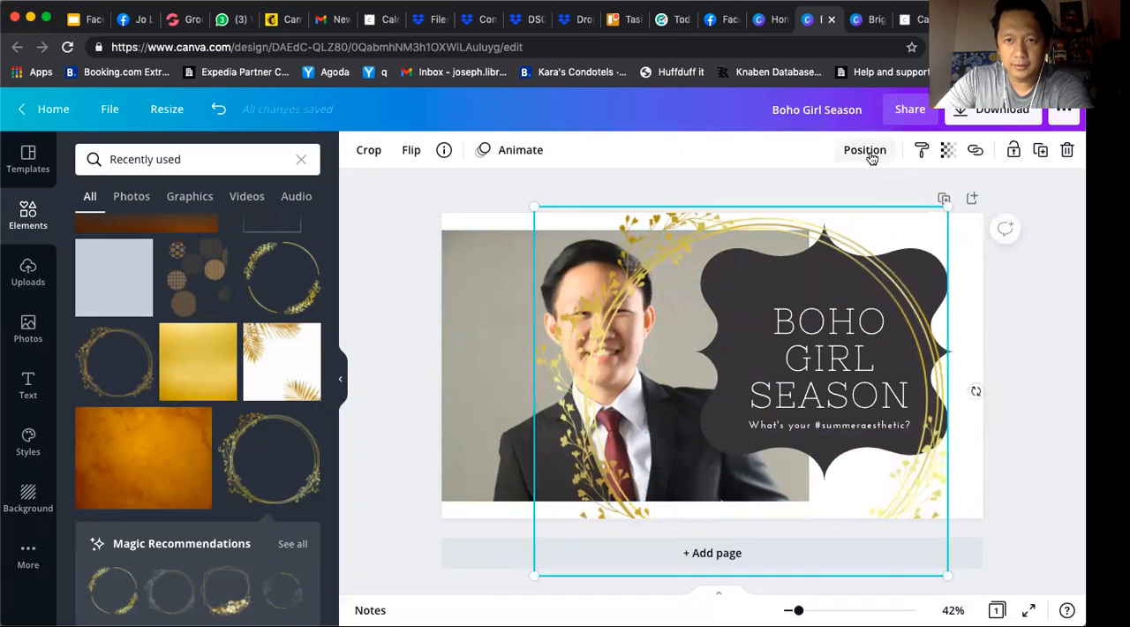
click(617, 174)
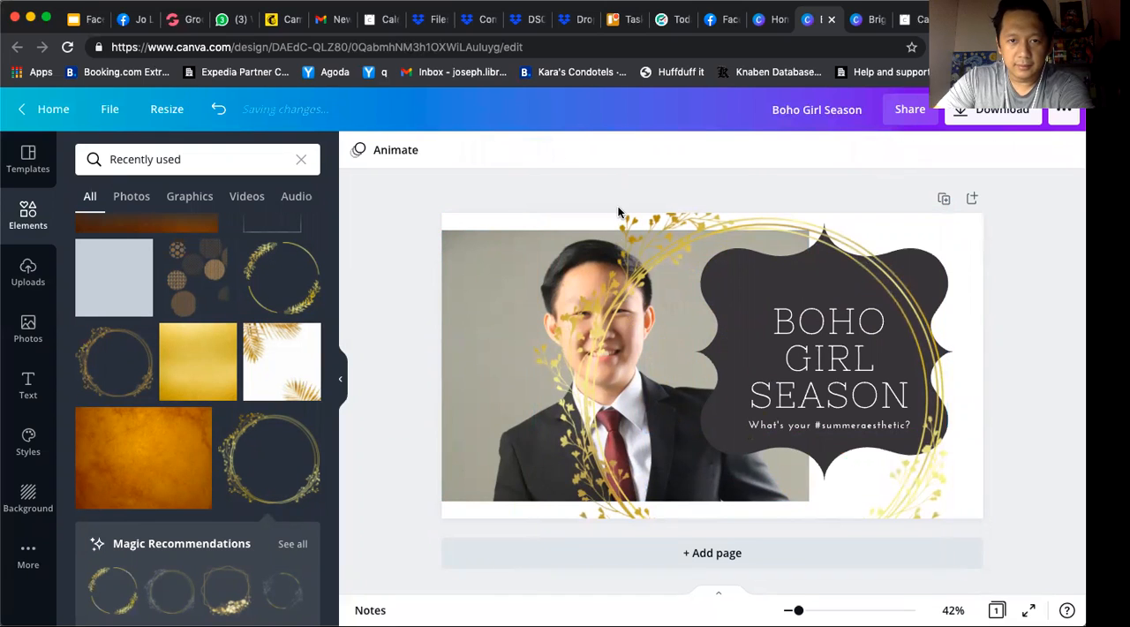
Send the gold floral frame behind the photo and ornamental shape and shift it slightly toward the photo
click(653, 256)
click(862, 151)
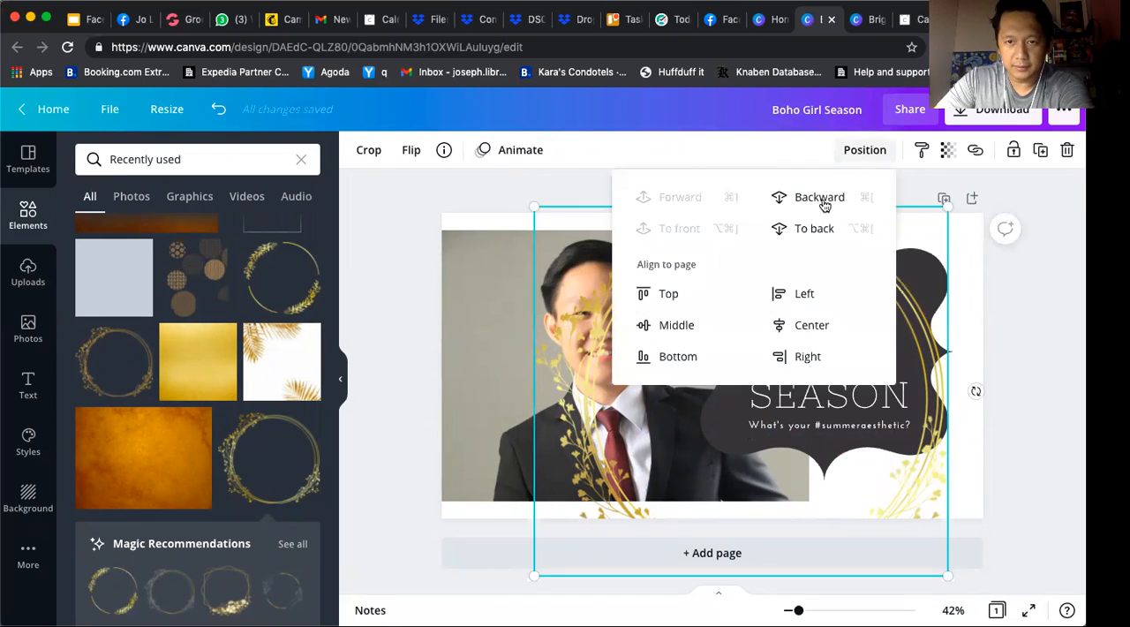
click(813, 229)
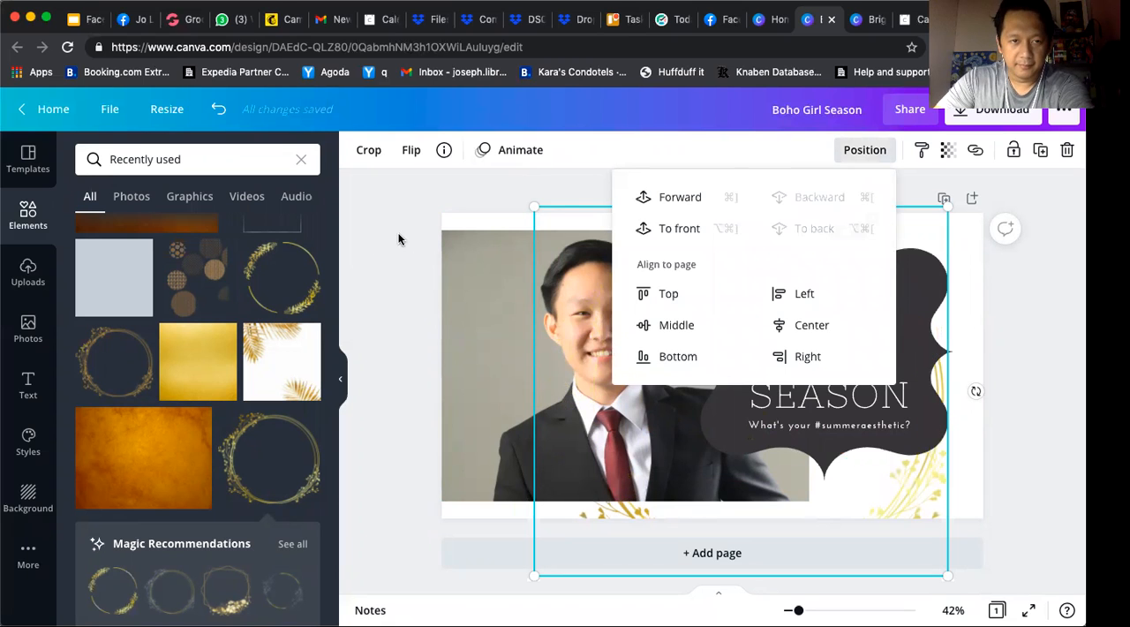
click(641, 383)
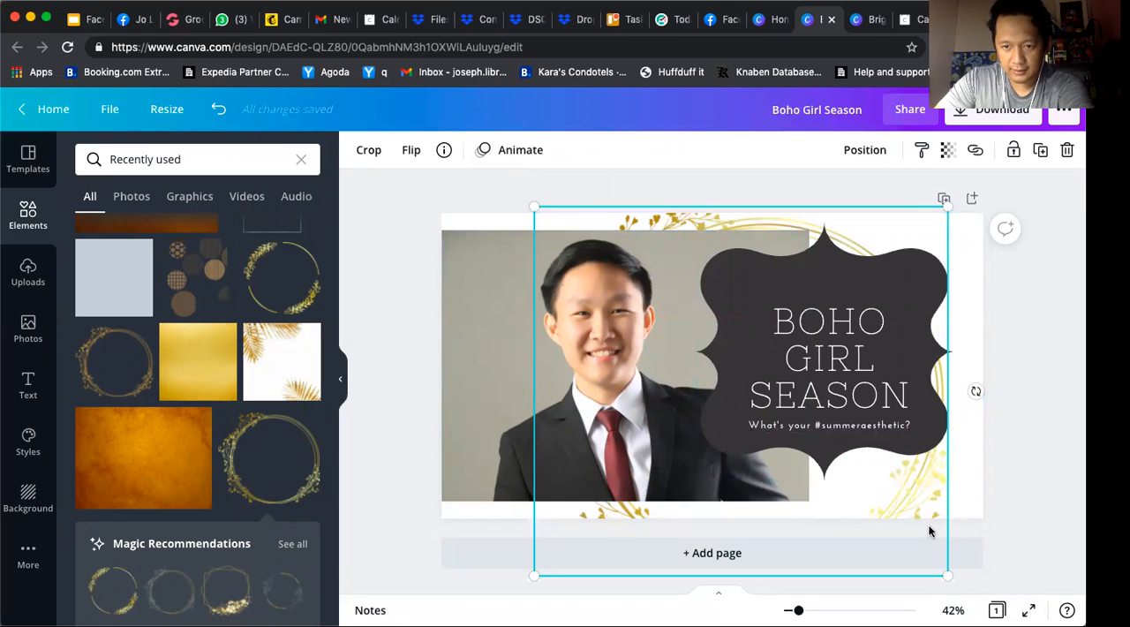
drag(922, 522, 888, 515)
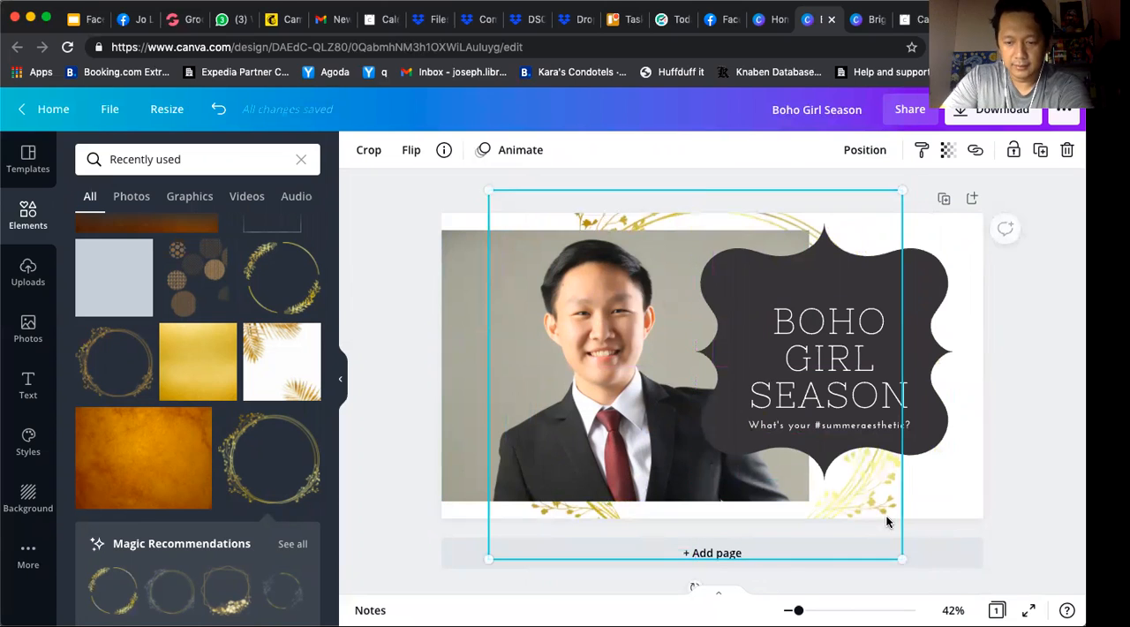
Replace the gold floral frame with the recently used brown patterned-circles graphic, enlarged and placed over the ornamental shape
key(Delete)
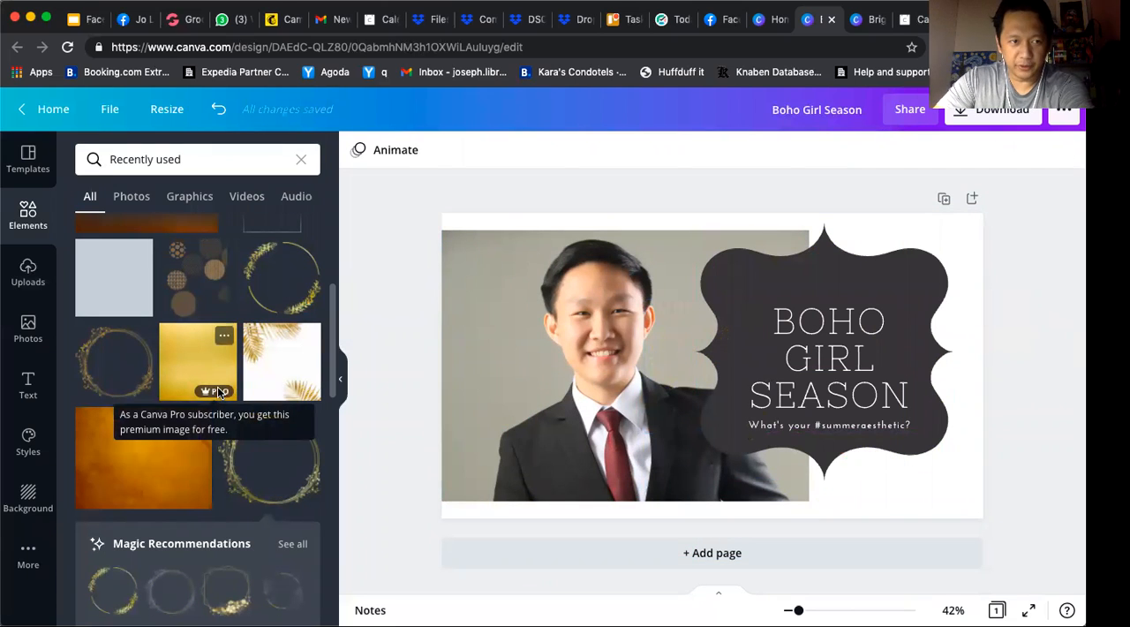
scroll(218, 392, up, 2)
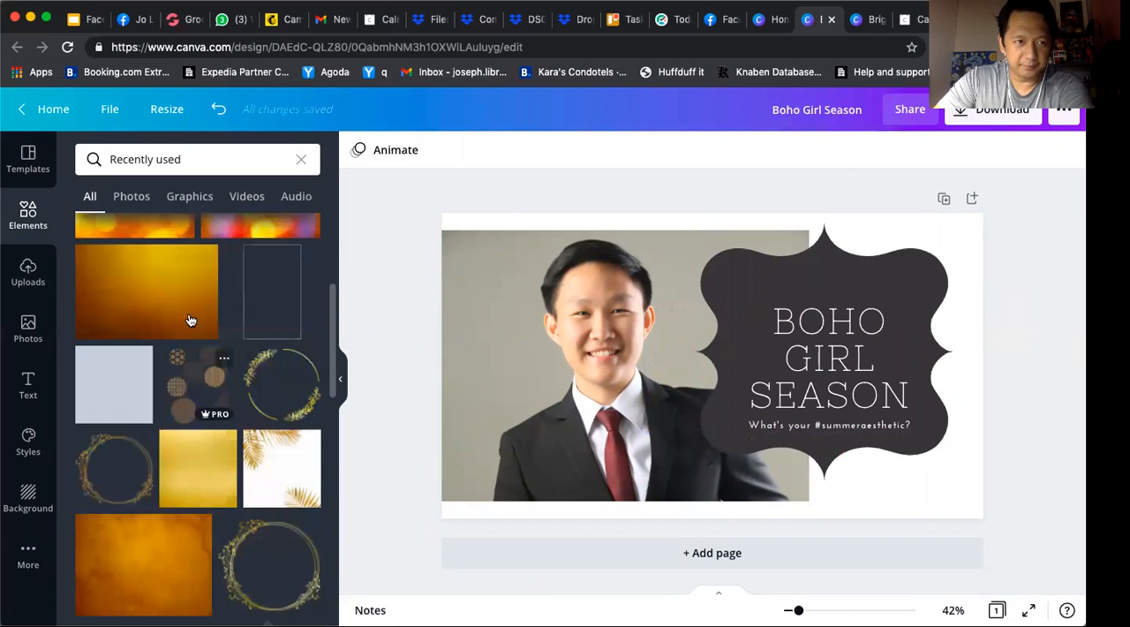
click(186, 392)
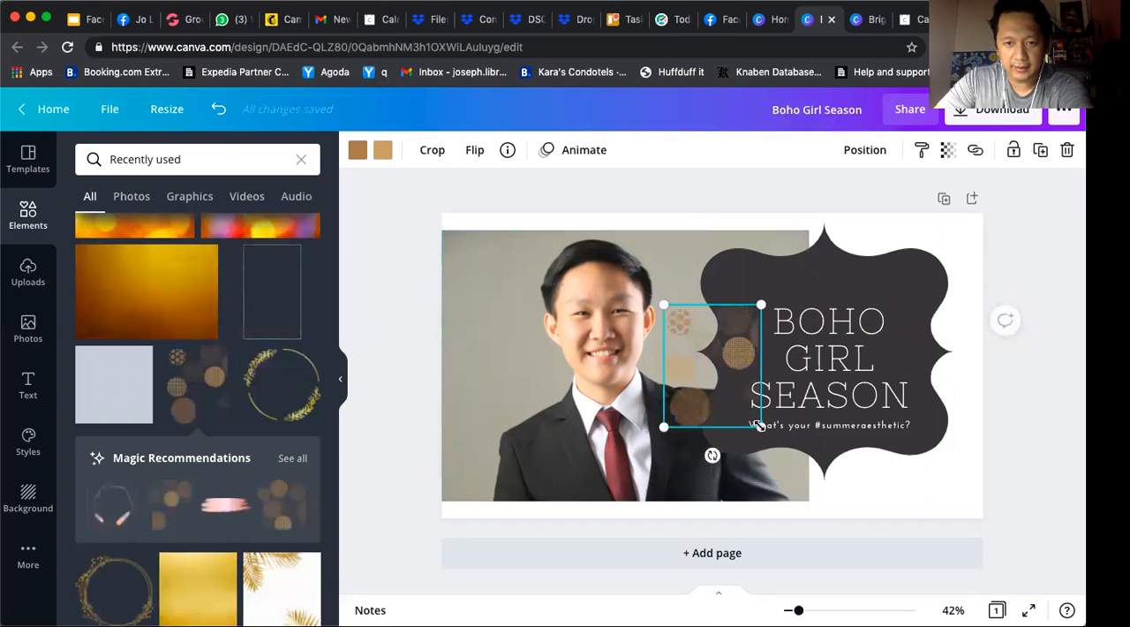
drag(822, 474, 875, 543)
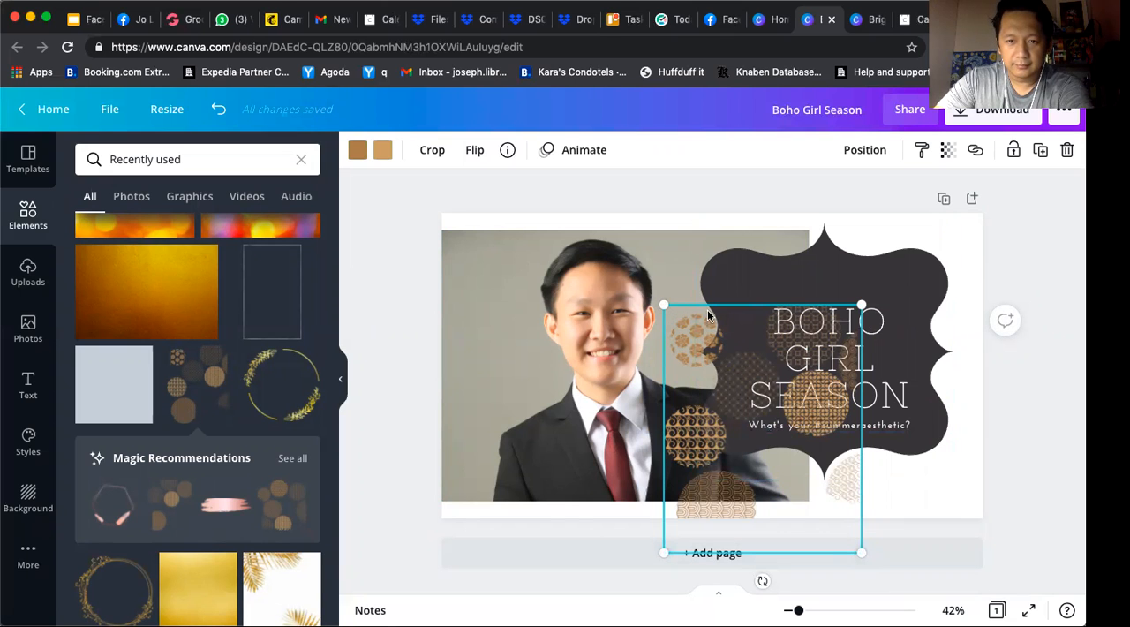
drag(548, 235, 828, 247)
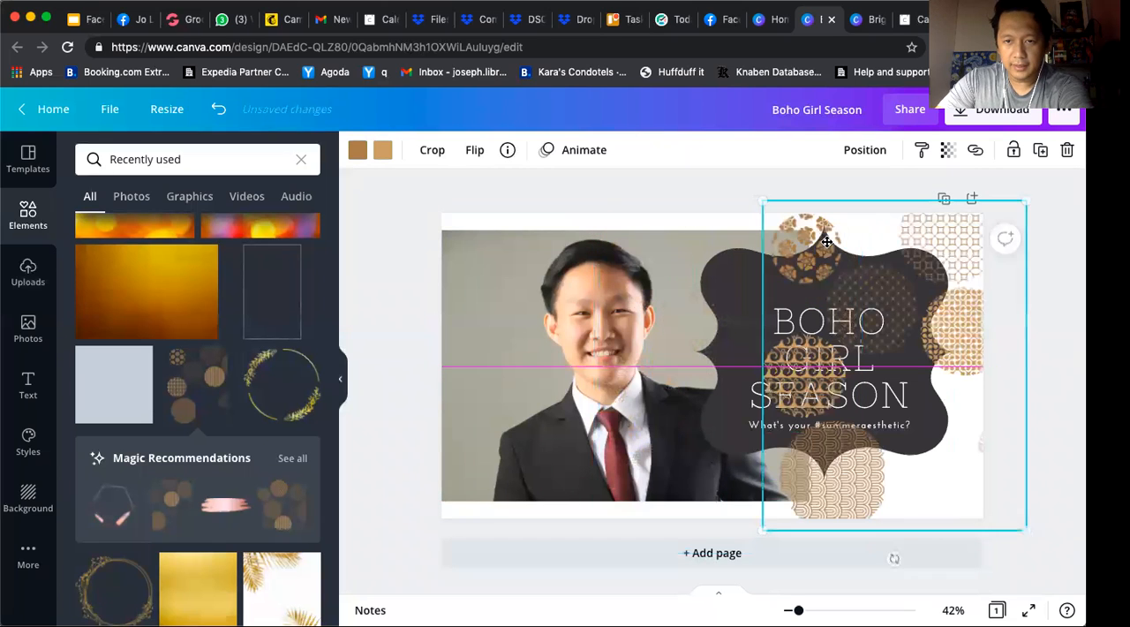
Send the patterned circles to the back, then enlarge and shift them to show around the ornamental shape's right side
click(856, 149)
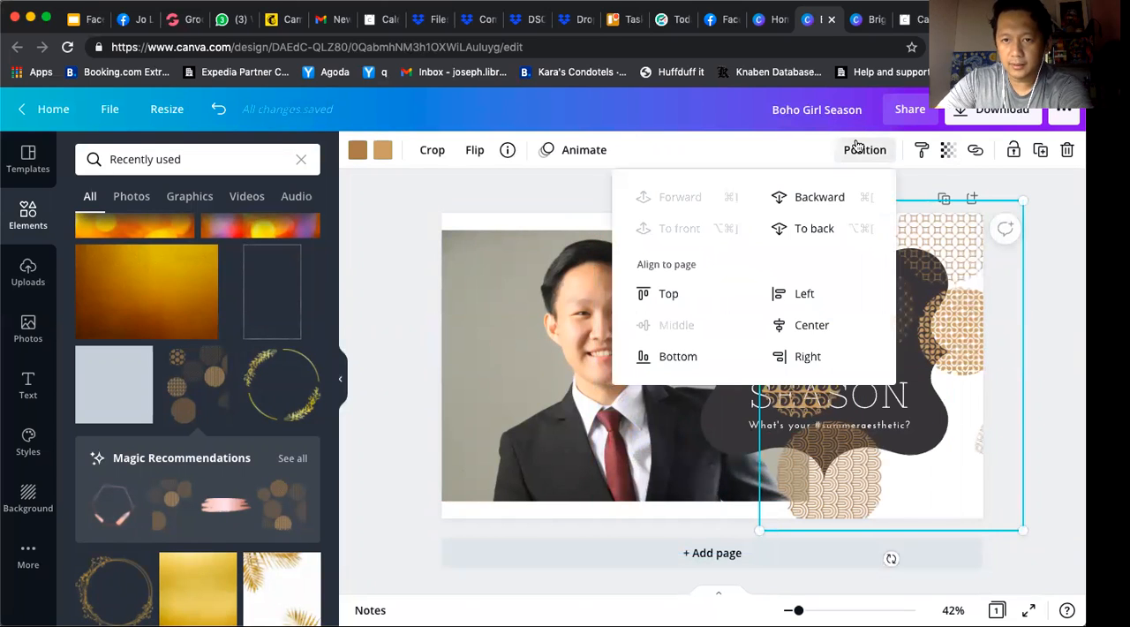
click(807, 232)
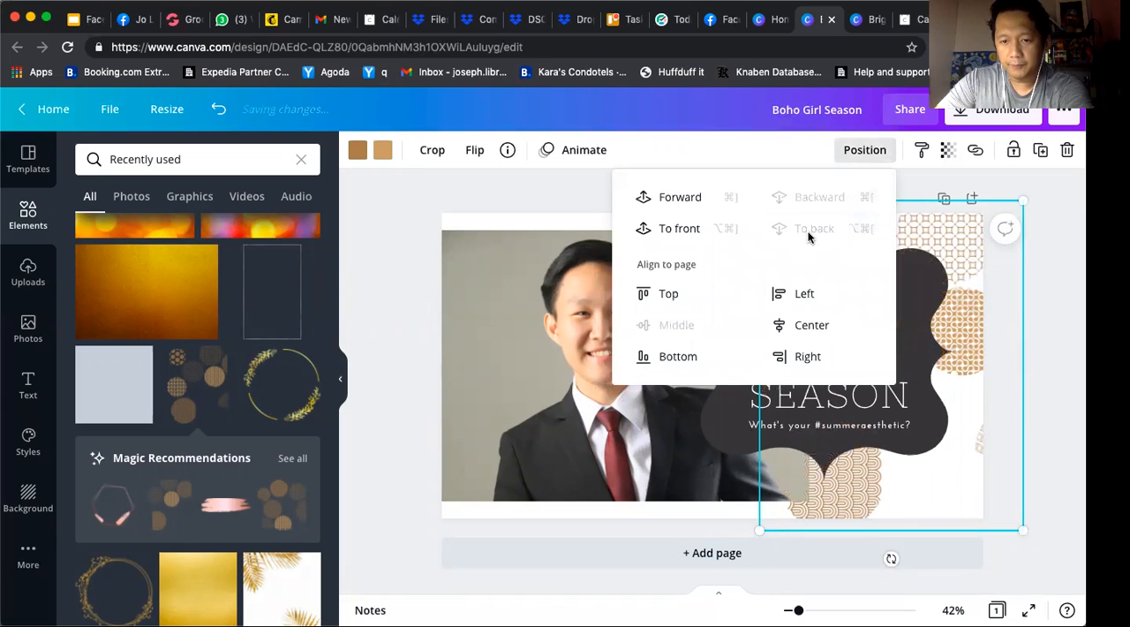
click(563, 204)
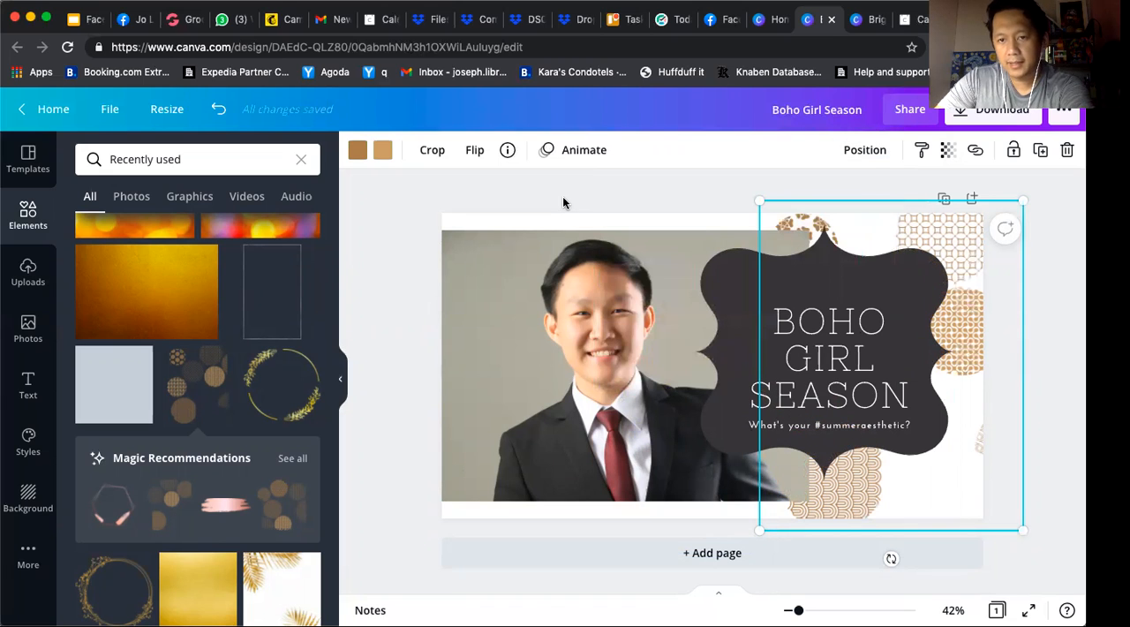
drag(1041, 536, 1079, 602)
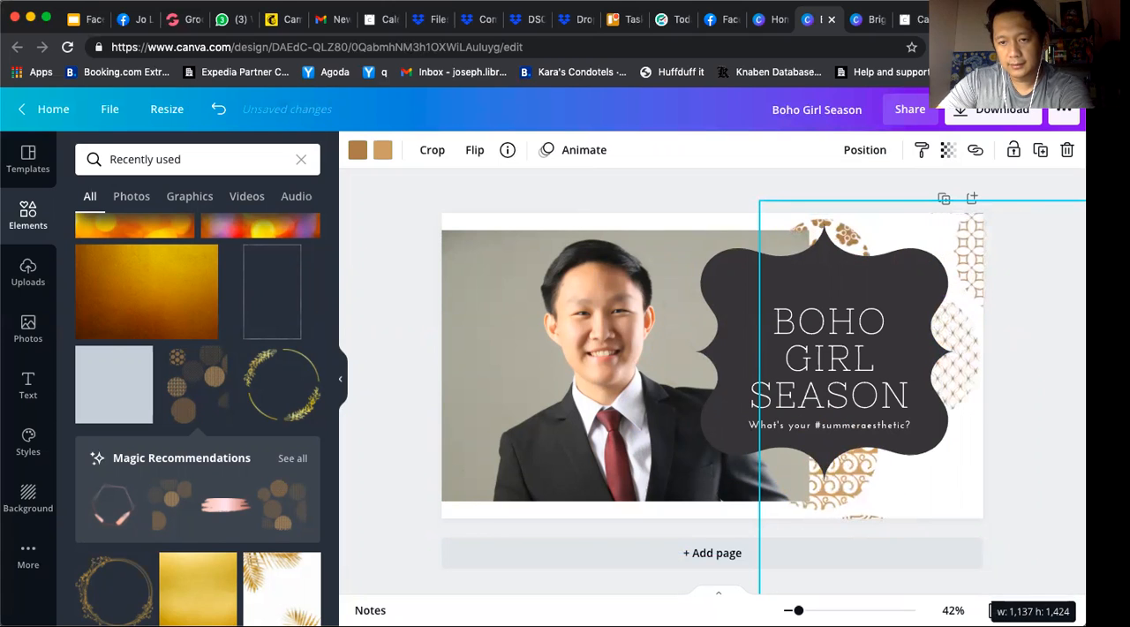
drag(1035, 484, 1026, 494)
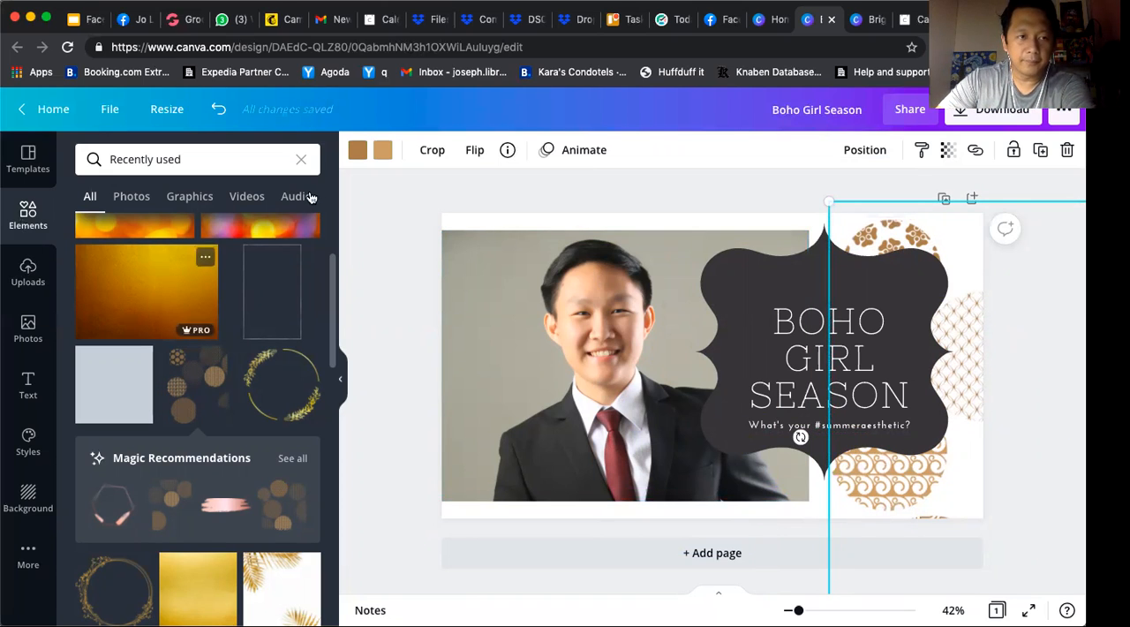
Try the torn-paper frame from the Frames collection on the man's photo and enlarge it up to the heading
click(303, 161)
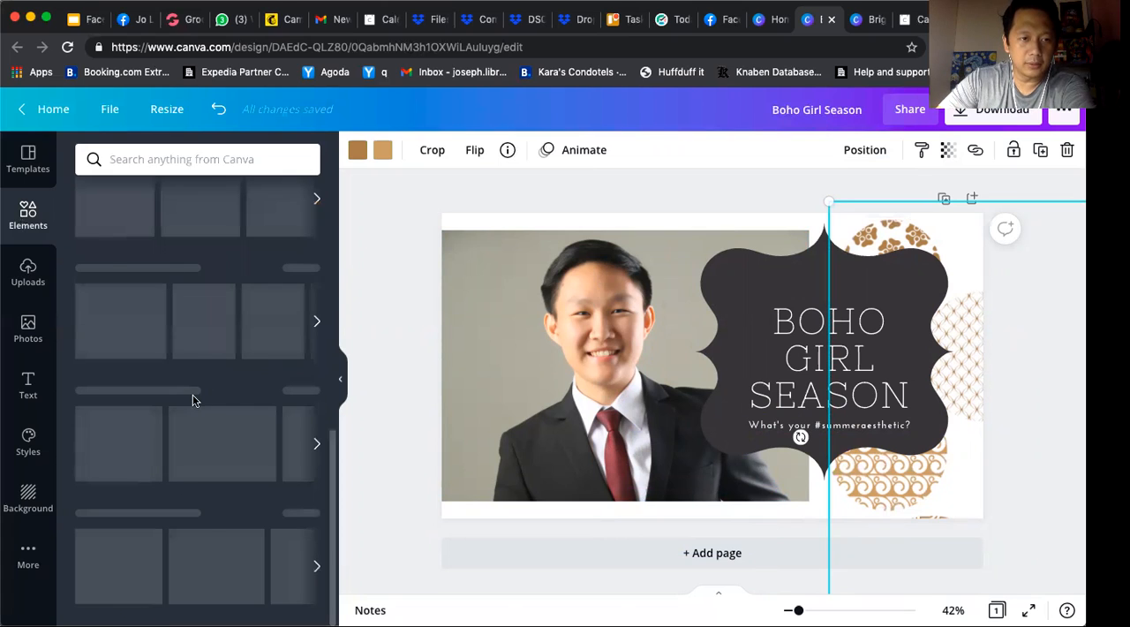
scroll(145, 546, down, 10)
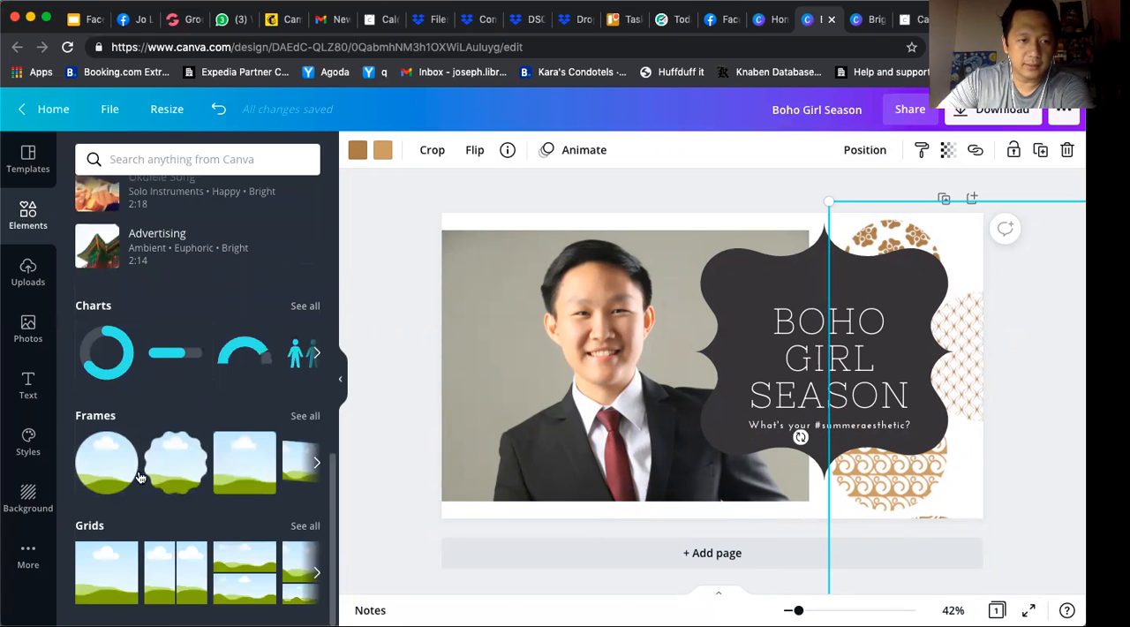
click(305, 416)
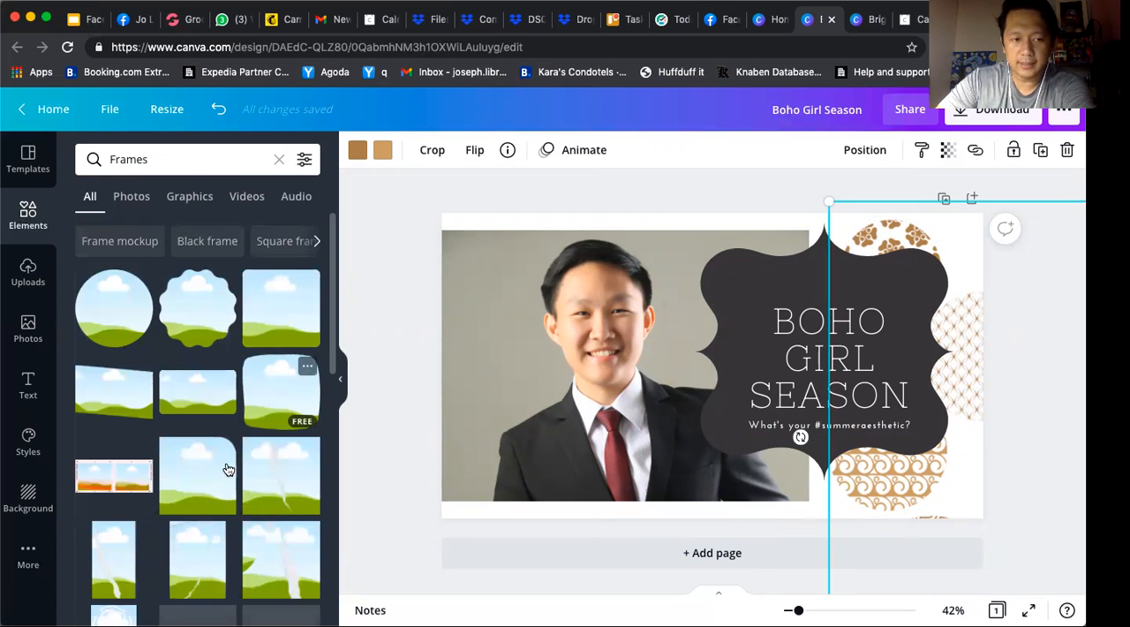
scroll(227, 469, down, 3)
scroll(227, 469, down, 5)
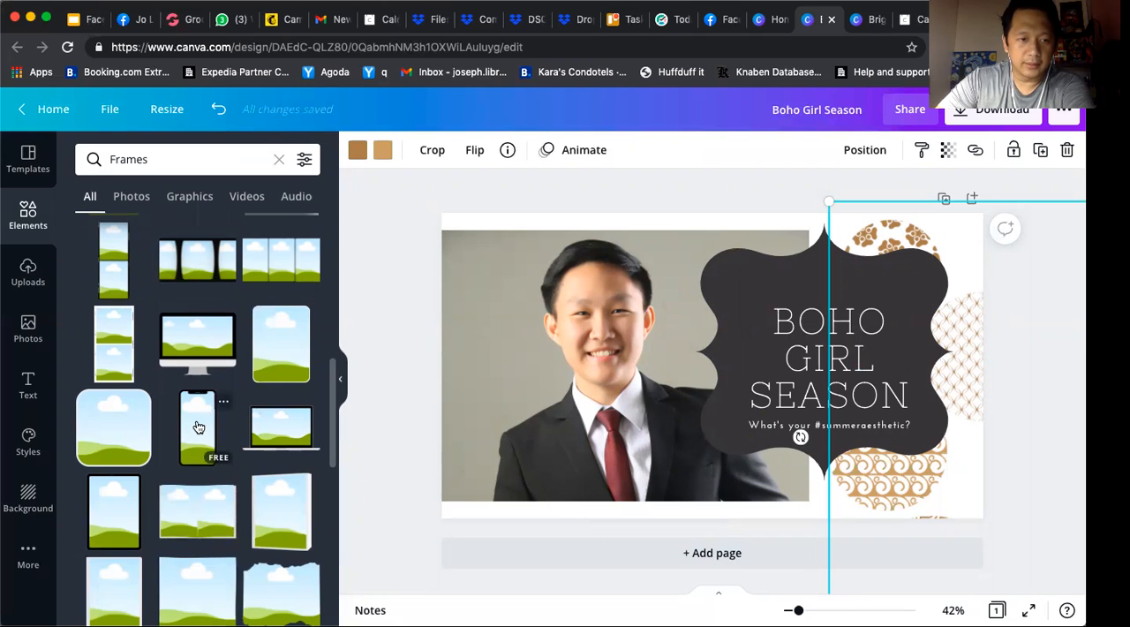
scroll(199, 427, down, 4)
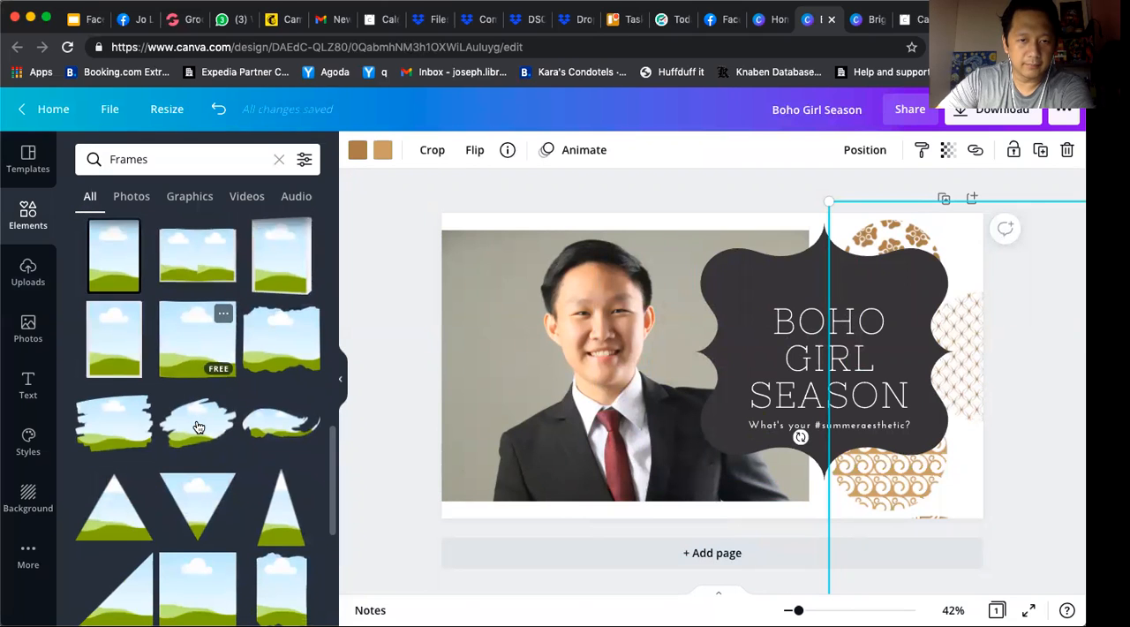
scroll(195, 450, down, 3)
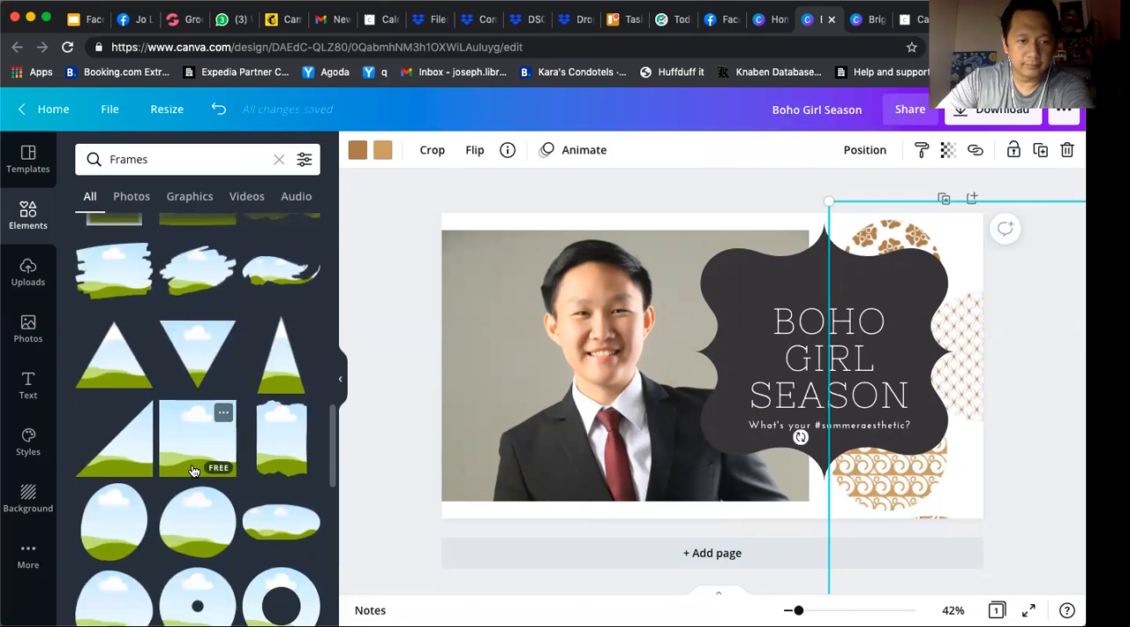
scroll(192, 470, down, 1)
scroll(193, 470, up, 2)
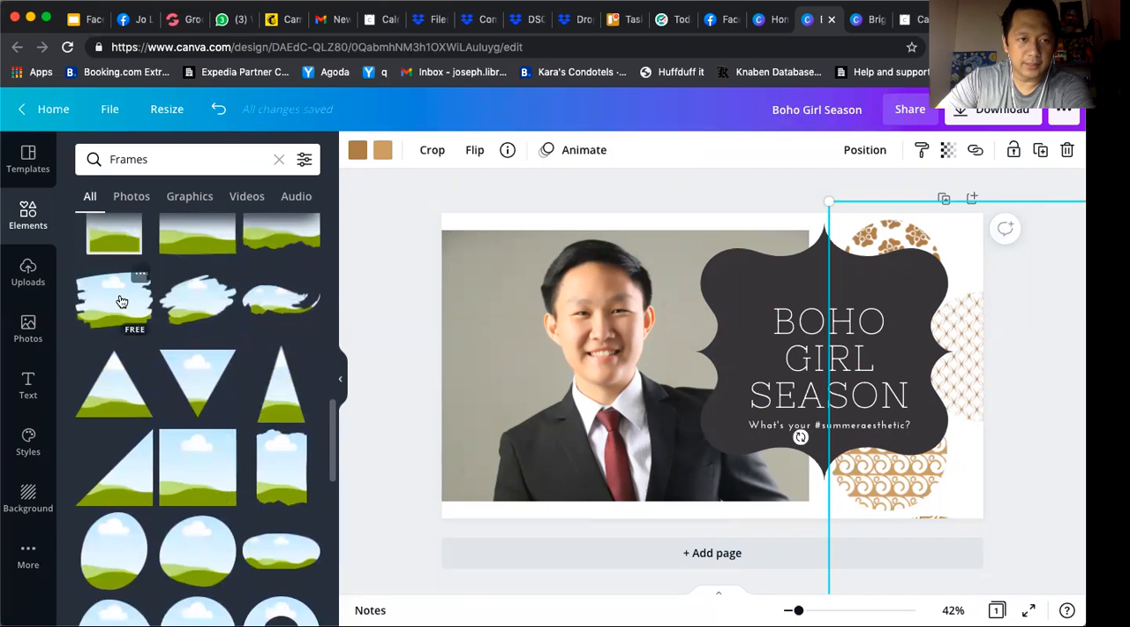
scroll(122, 302, up, 1)
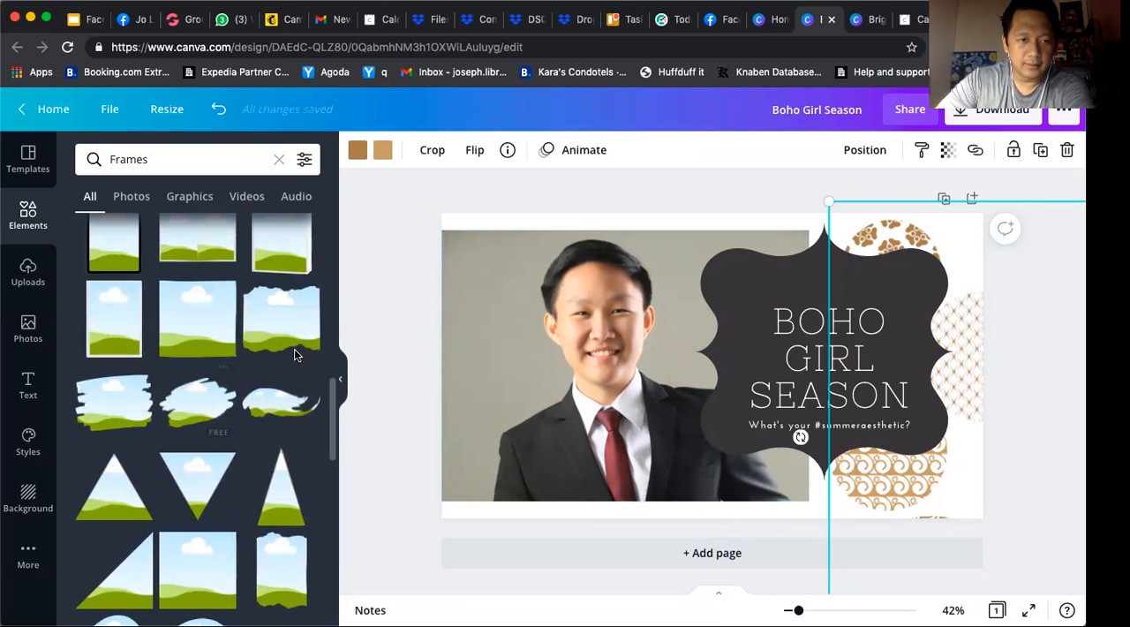
drag(280, 322, 614, 302)
drag(647, 267, 578, 332)
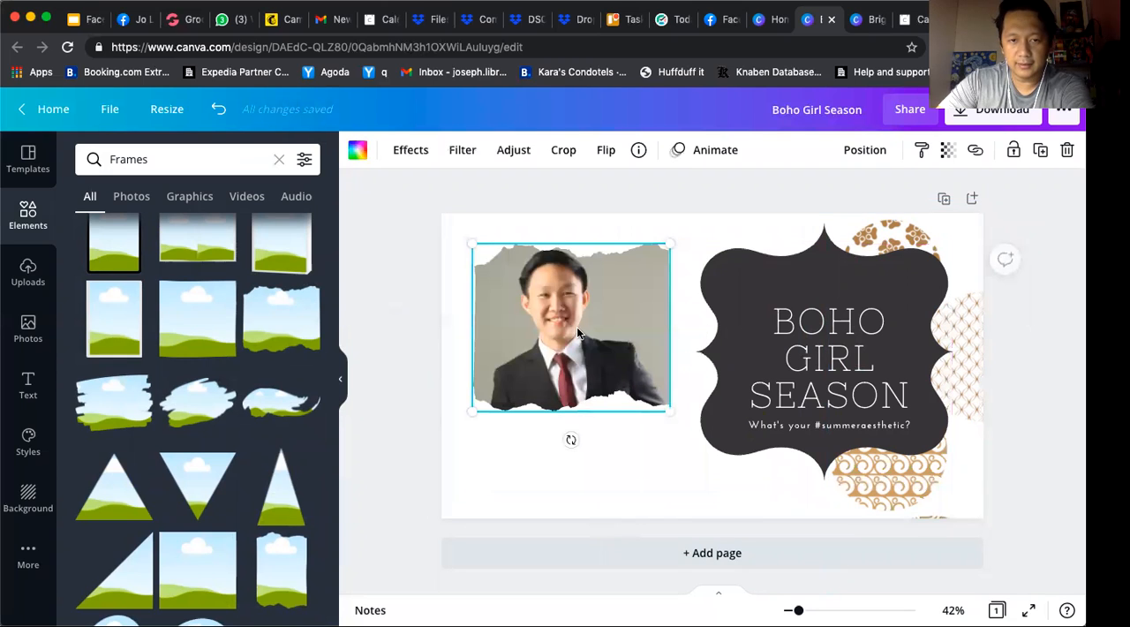
drag(803, 491, 825, 510)
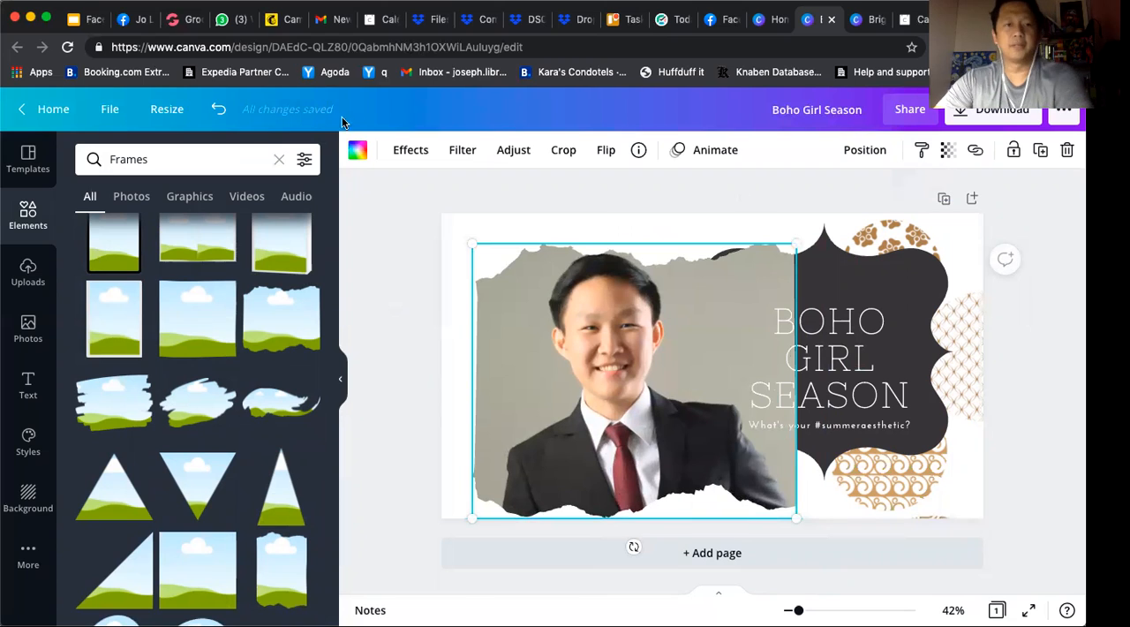
Undo the torn-paper frame's resizing, placement, photo fill and insertion to restore the original photo
click(220, 110)
click(221, 109)
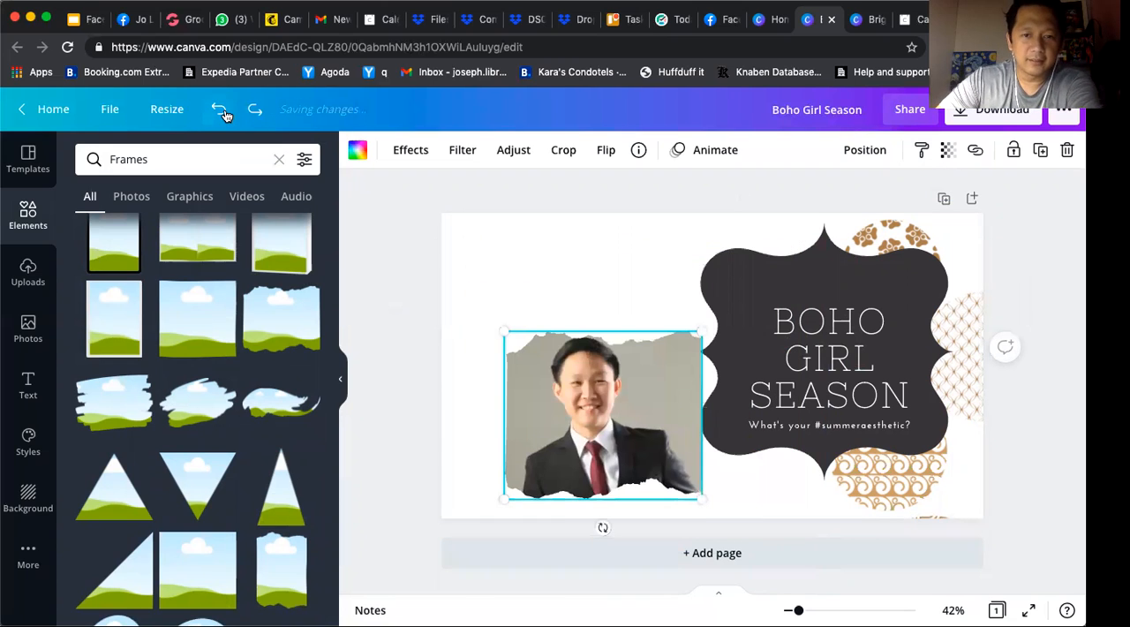
click(221, 110)
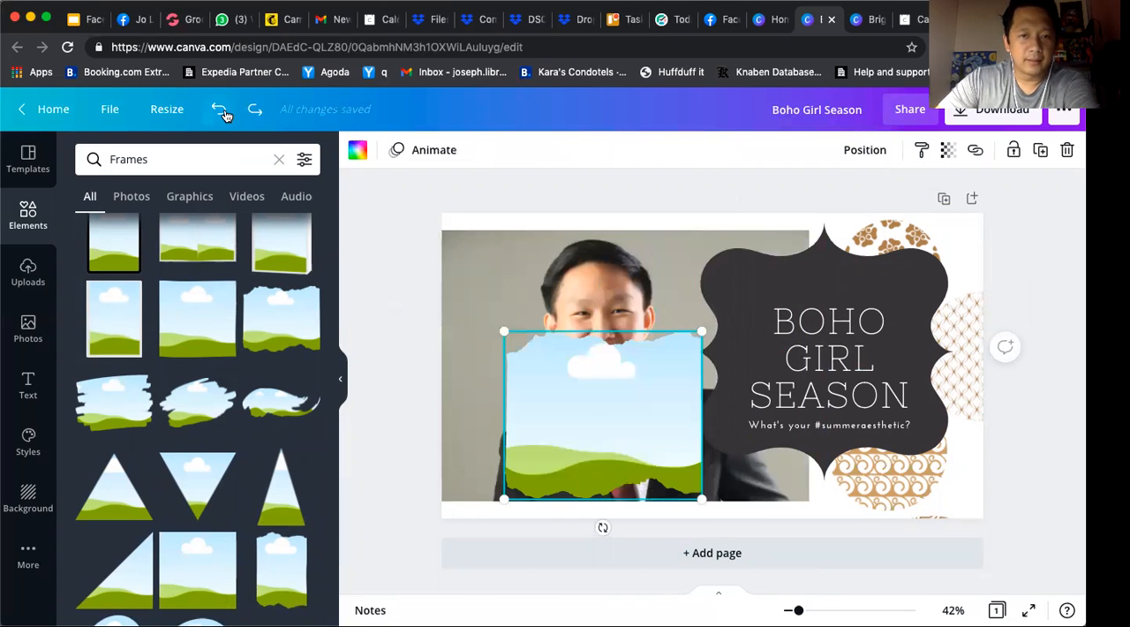
click(221, 110)
scroll(228, 408, up, 3)
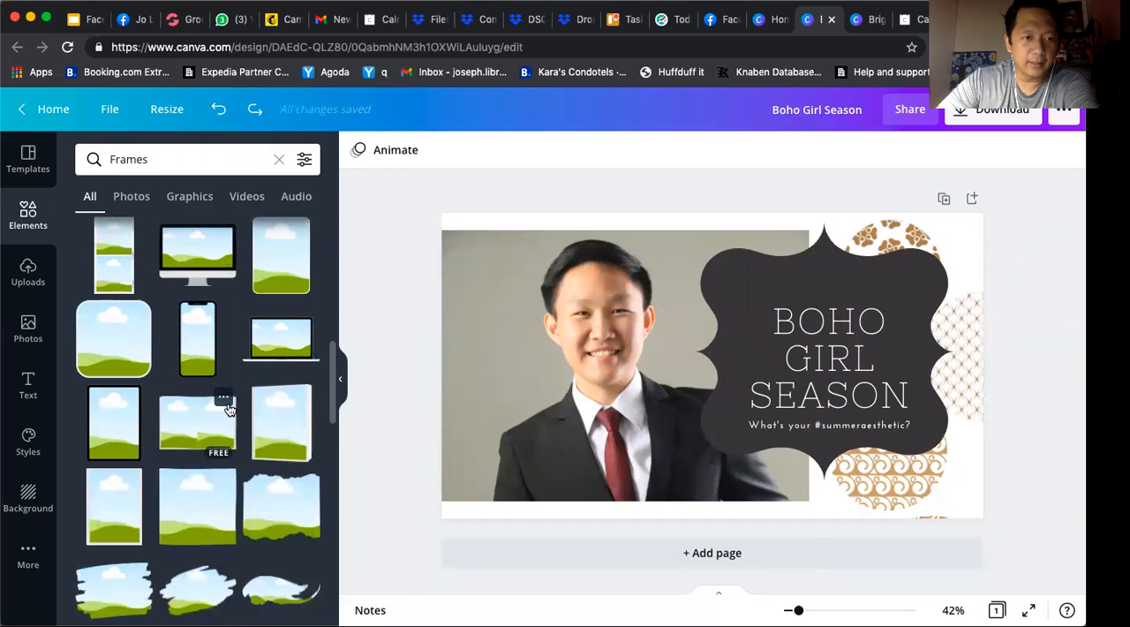
scroll(137, 343, up, 4)
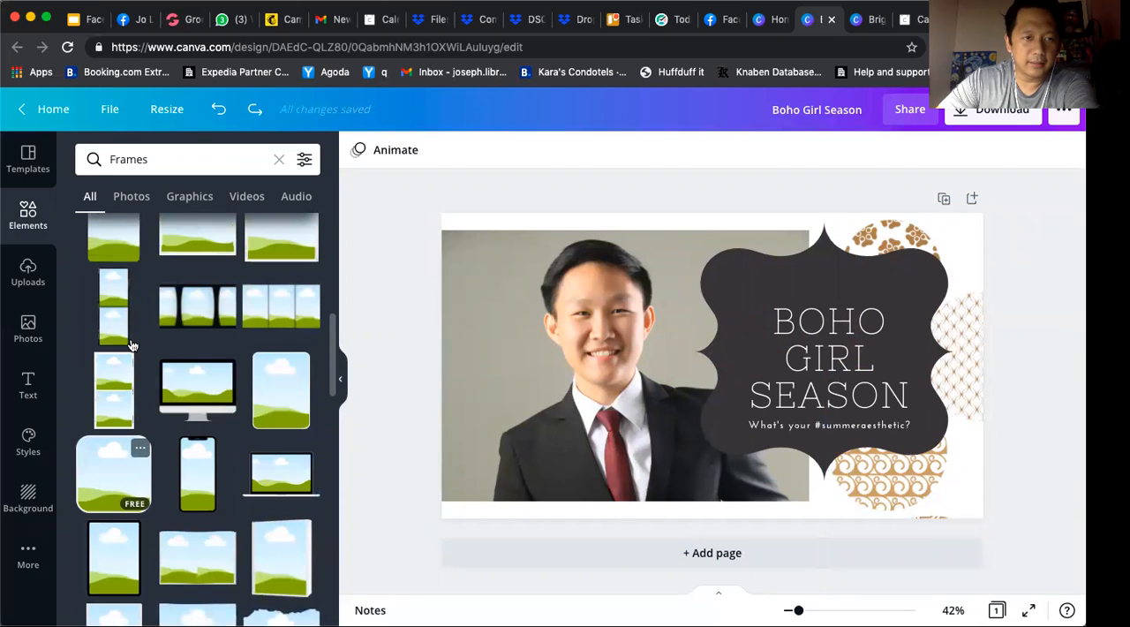
scroll(130, 345, up, 4)
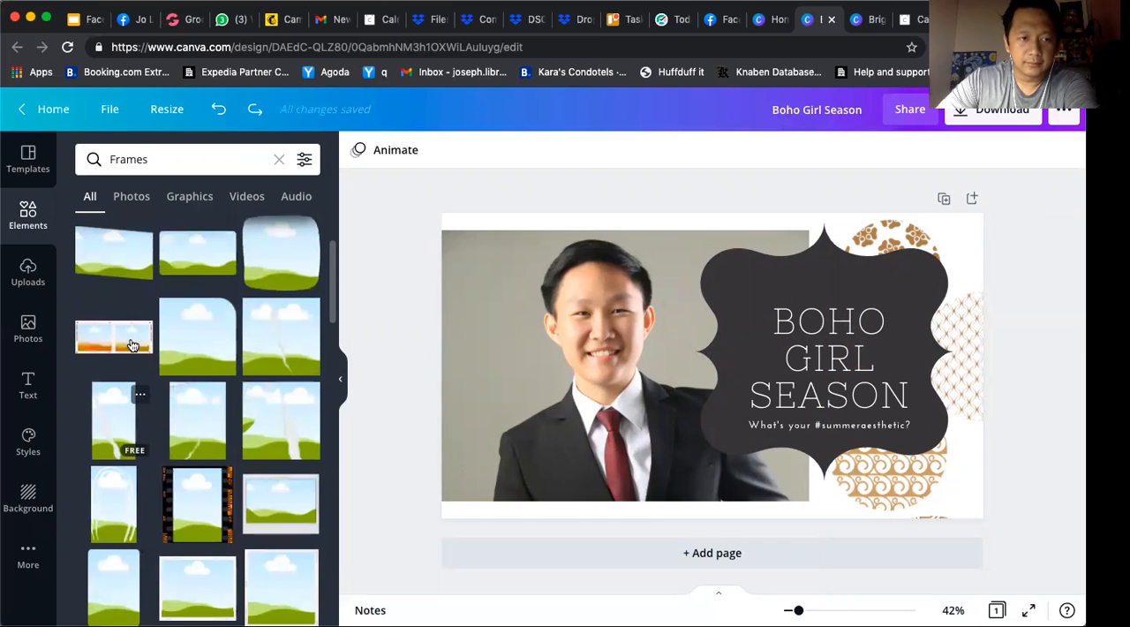
scroll(130, 344, down, 4)
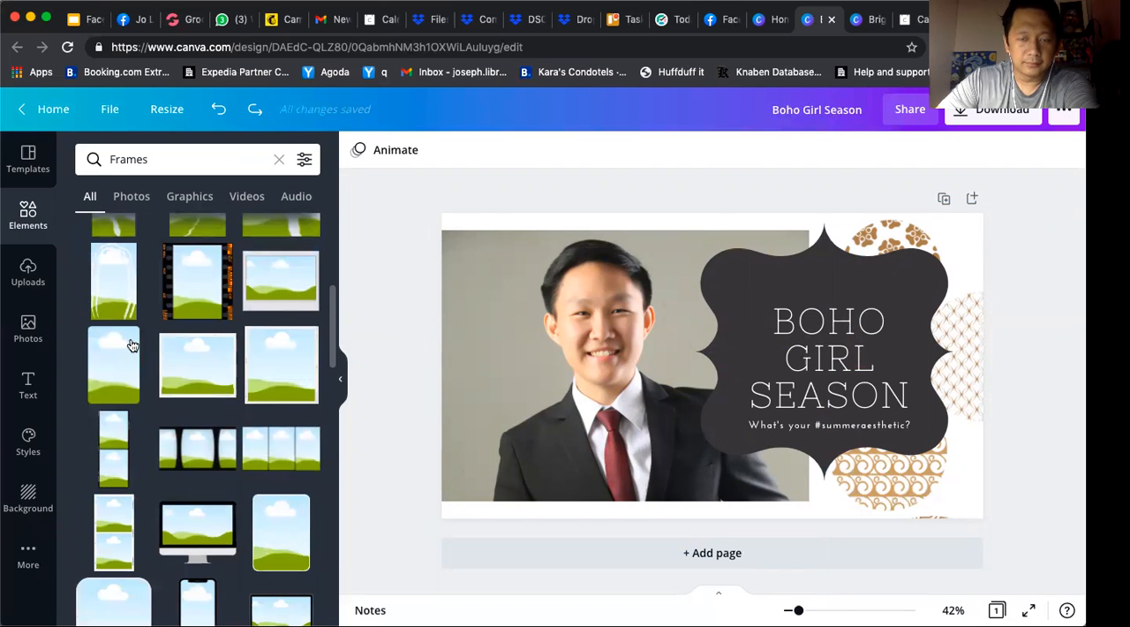
scroll(131, 345, down, 2)
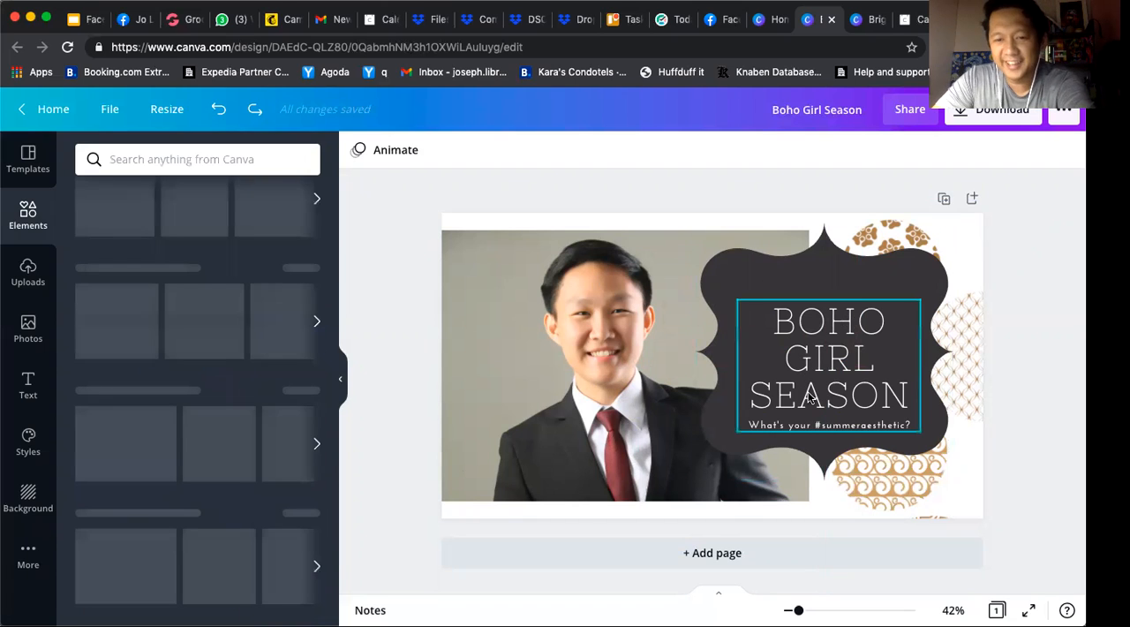
Replace the "BOHO GIRL SEASON" heading with "SMART MONEY" on two lines
click(814, 348)
click(813, 347)
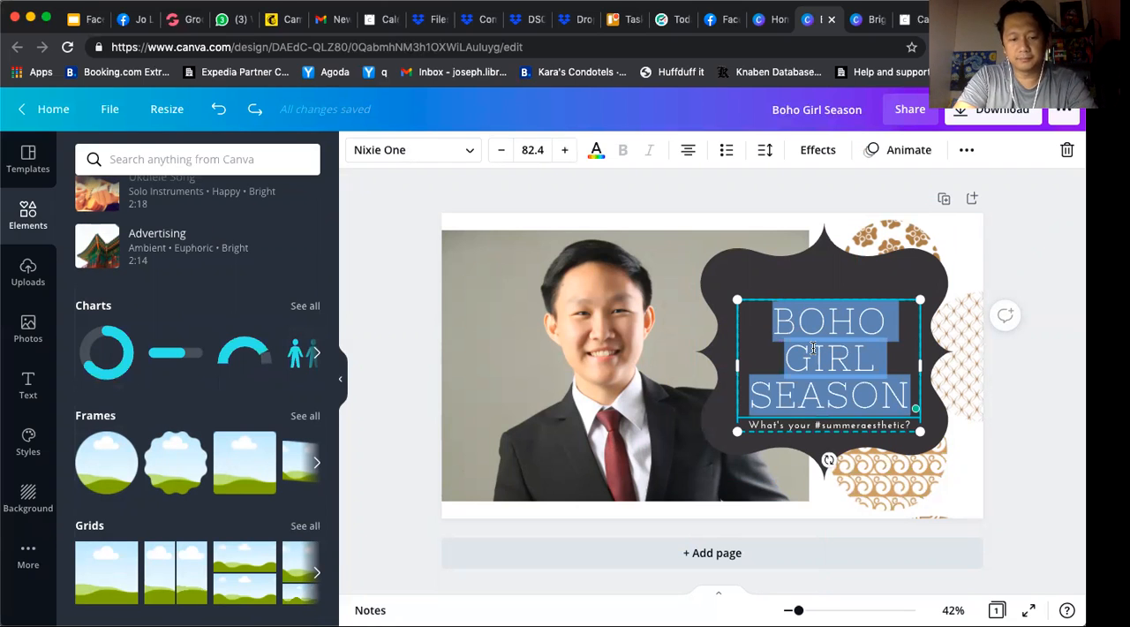
text(SMART)
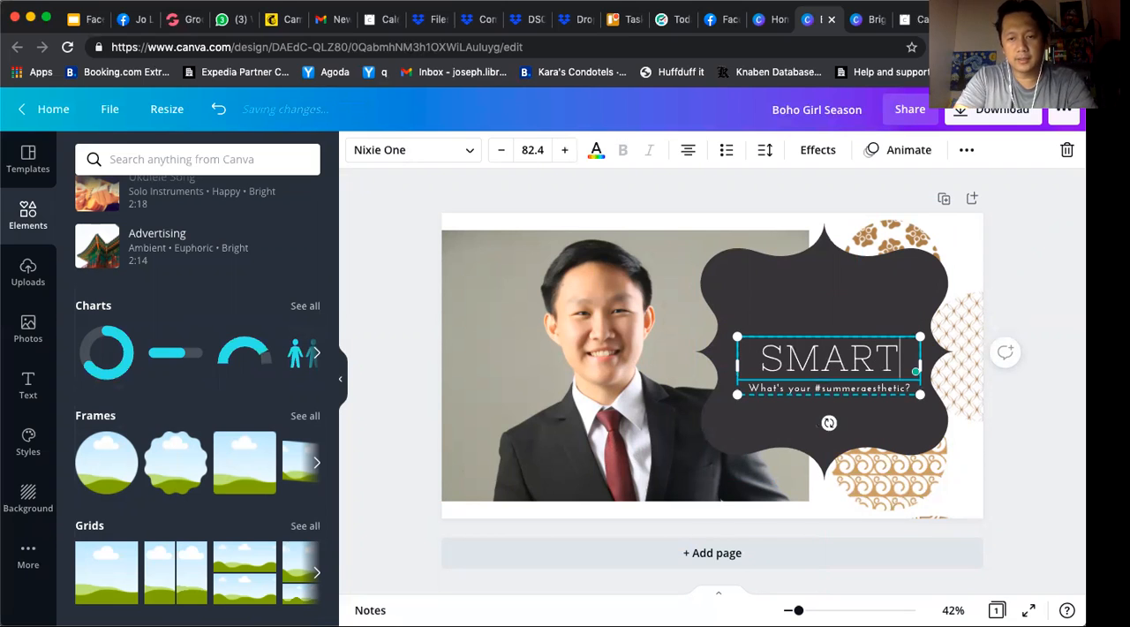
key(Return)
text(MONEY)
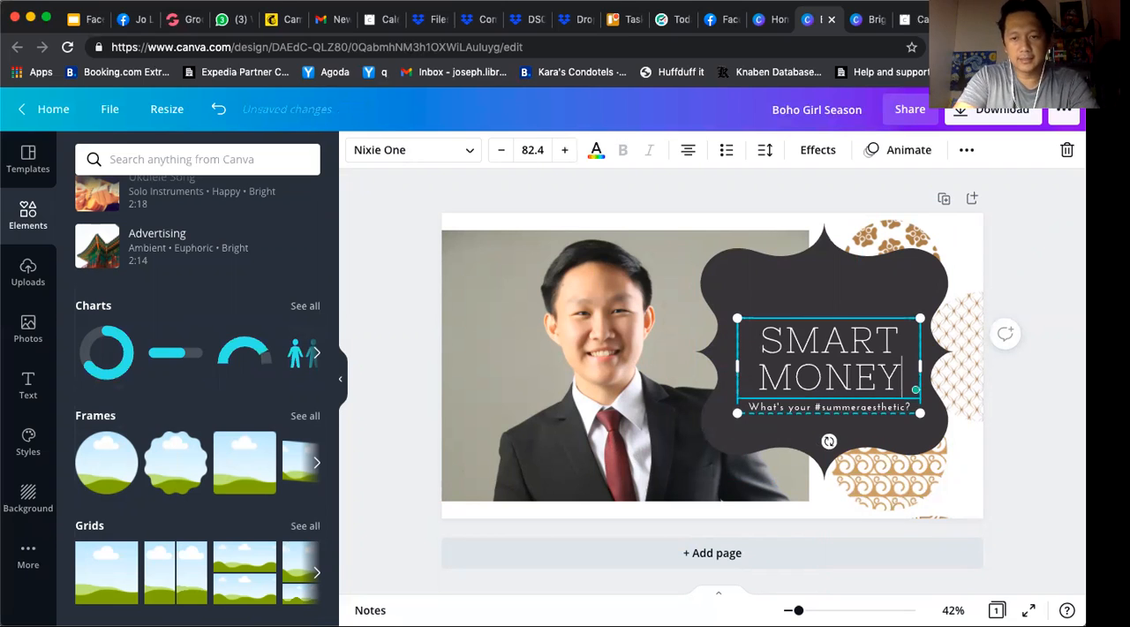
Replace "MONEY" with "INVESTOR" in the heading and widen its text box on both sides so the word fits one line
click(836, 409)
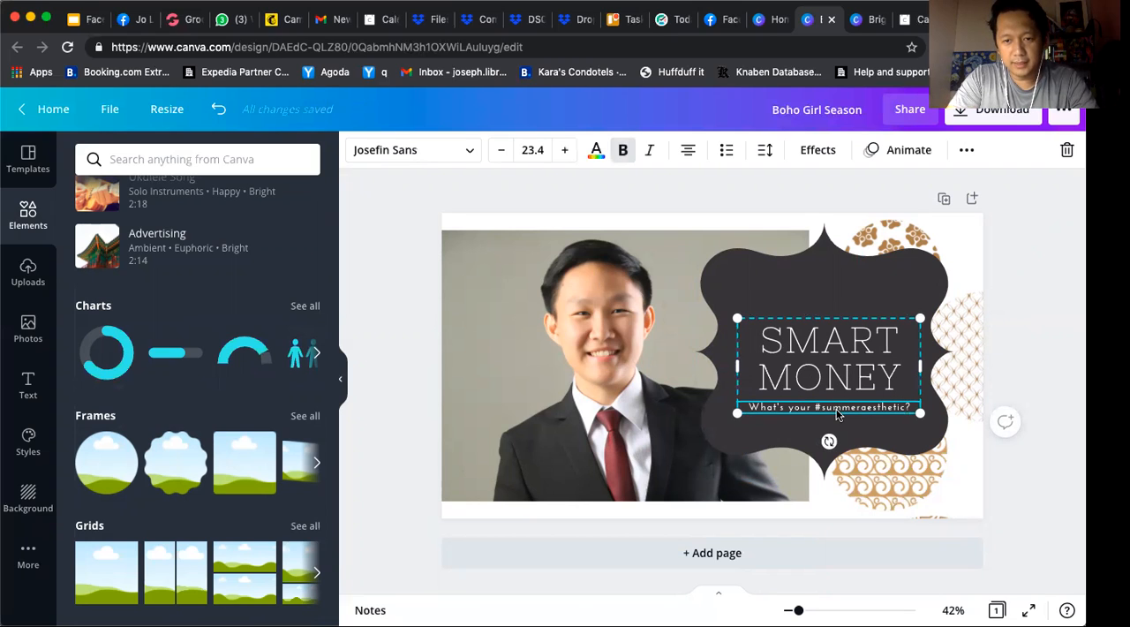
click(845, 389)
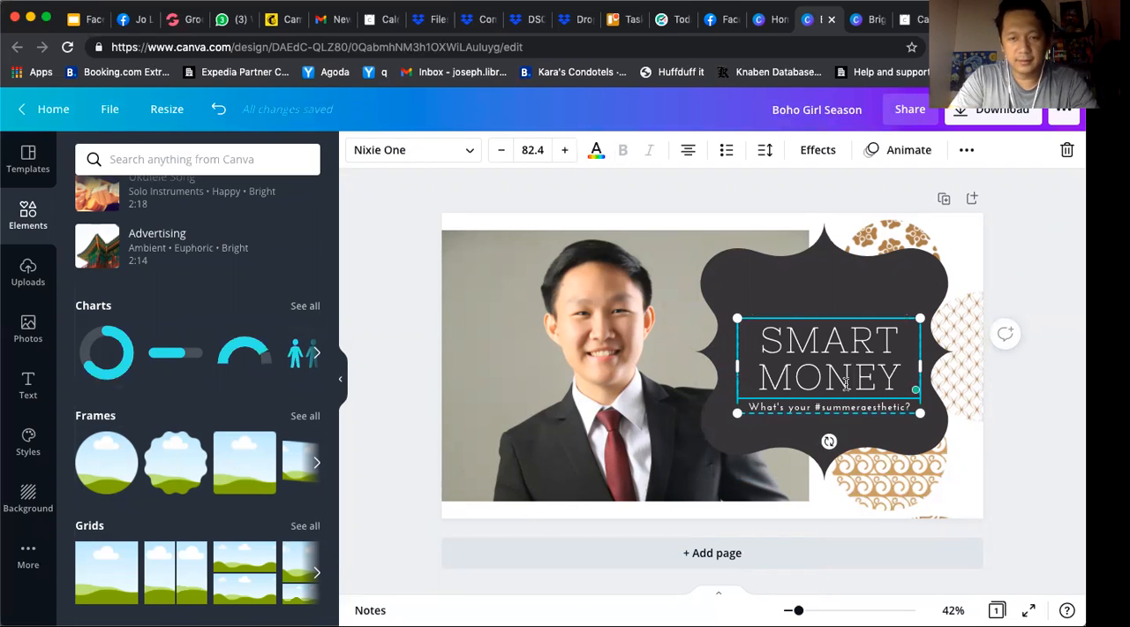
double_click(846, 382)
text(INE)
key(BackSpace)
text(VESTOR)
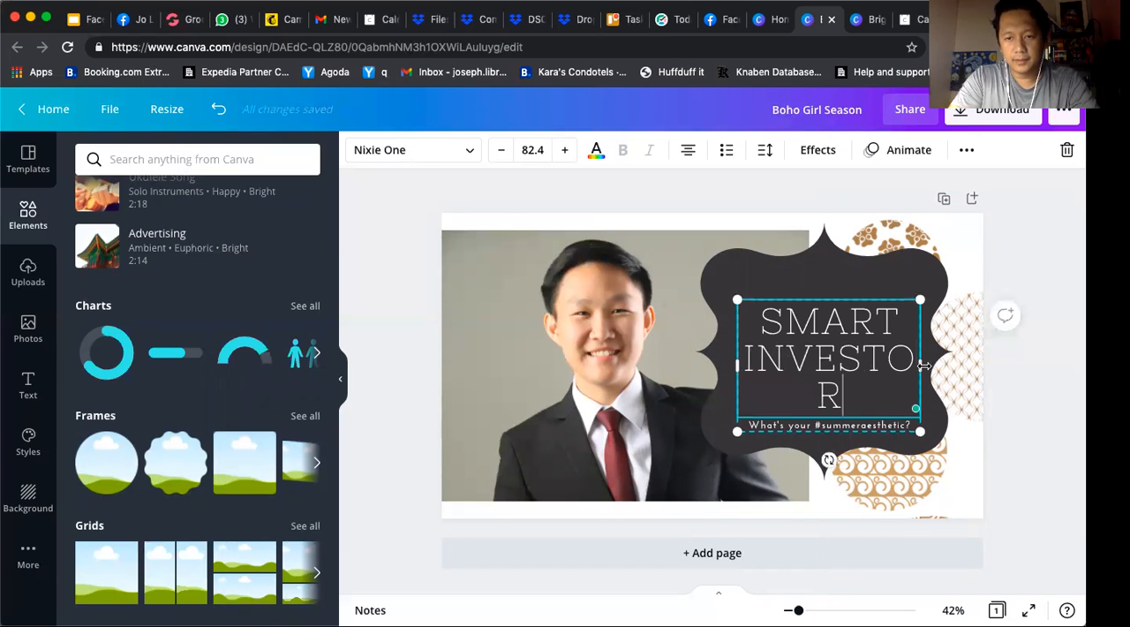
drag(936, 368, 948, 367)
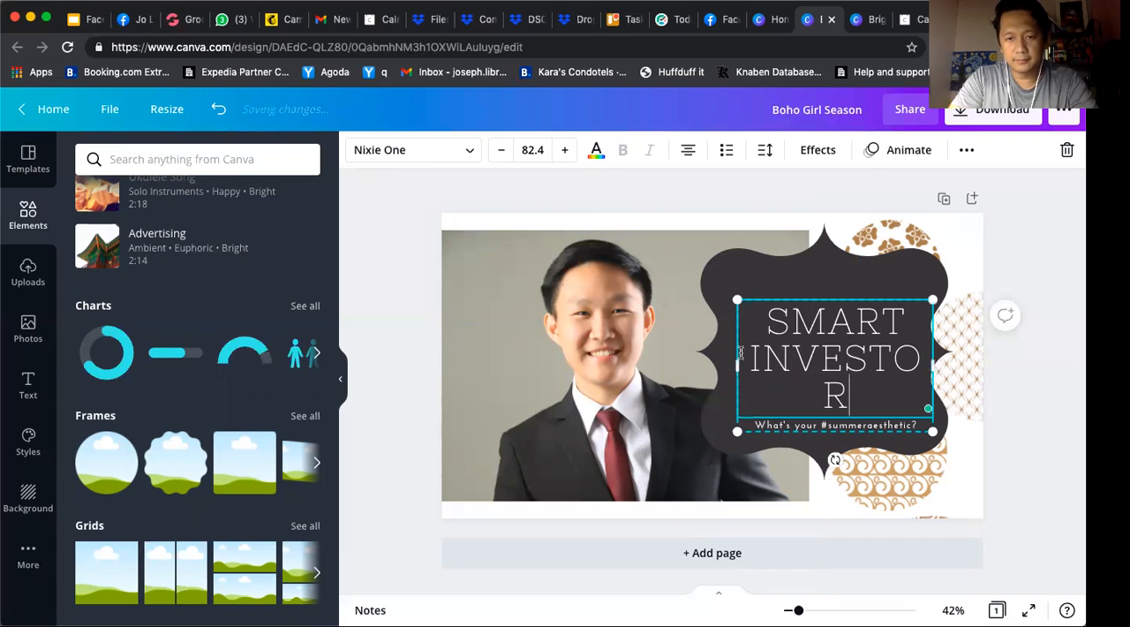
drag(707, 367, 682, 367)
Delete the "What's your #summeraesthetic?" tagline and nudge the heading up to centre it in the ornamental shape
click(828, 409)
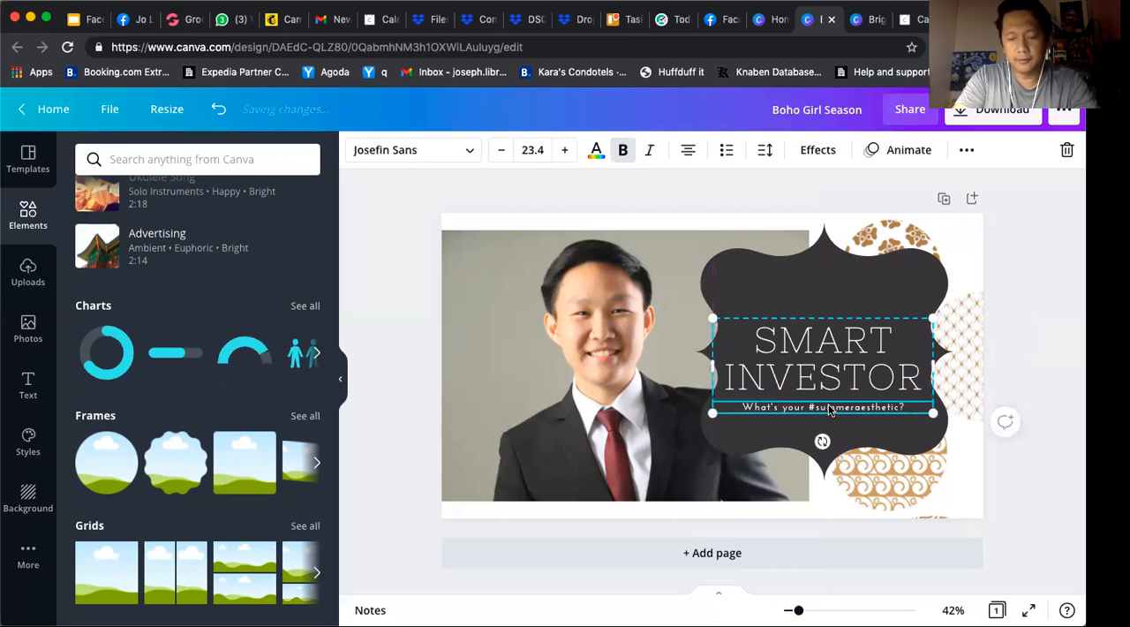
key(Delete)
click(845, 380)
drag(852, 371, 854, 364)
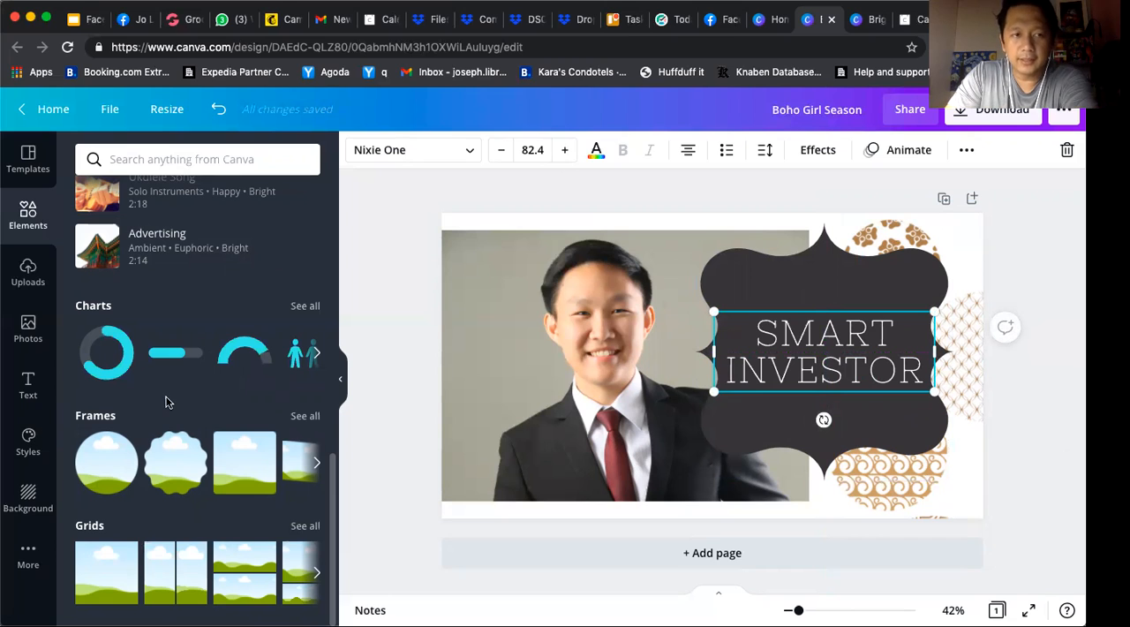
Search the elements for "designs" and insert the black image with glowing turquoise hexagons
scroll(167, 402, up, 5)
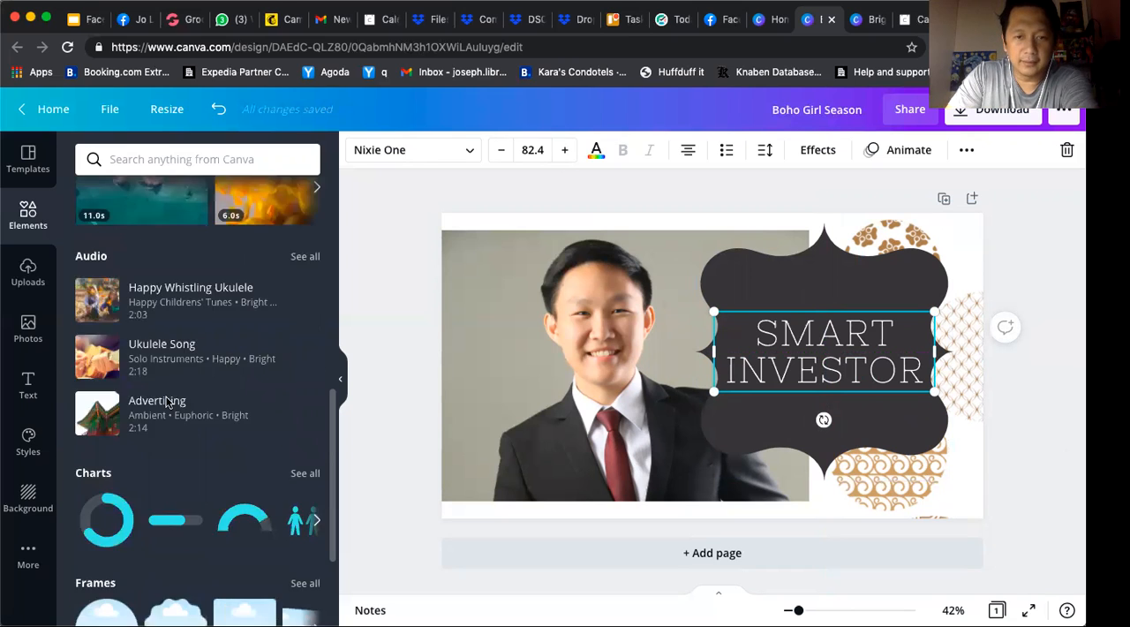
scroll(171, 246, down, 4)
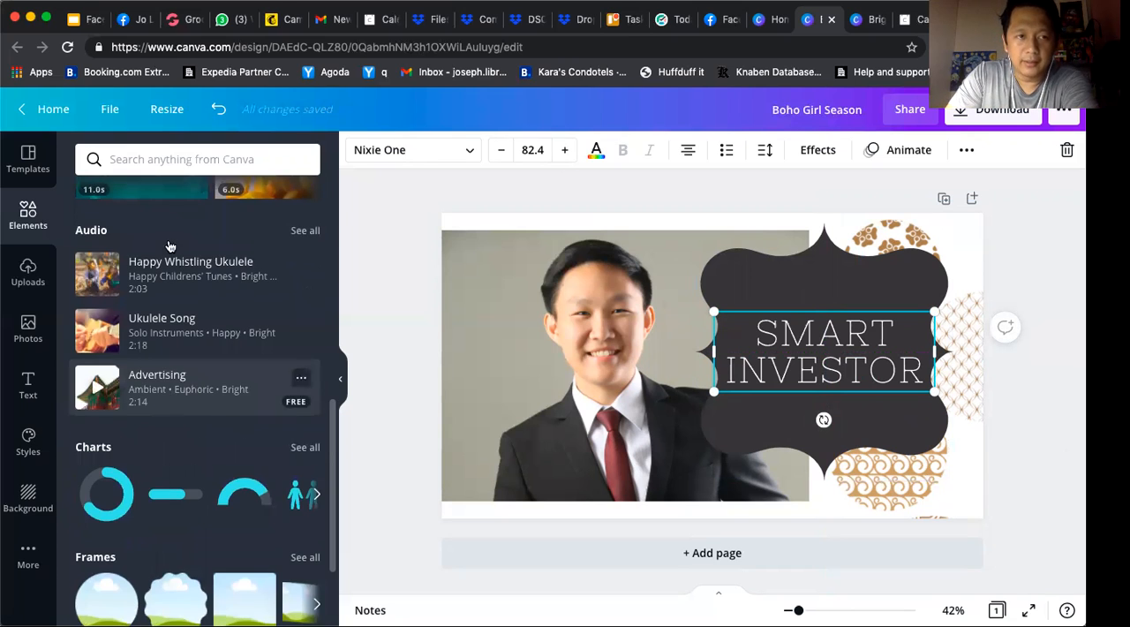
click(187, 157)
text(de)
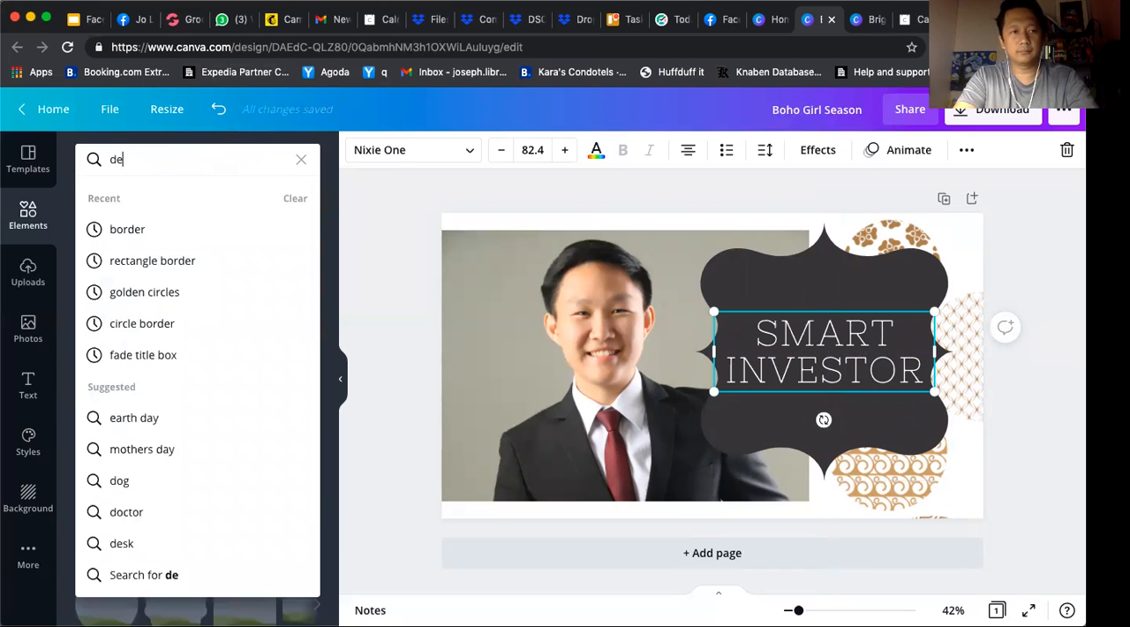
text(signs)
key(Return)
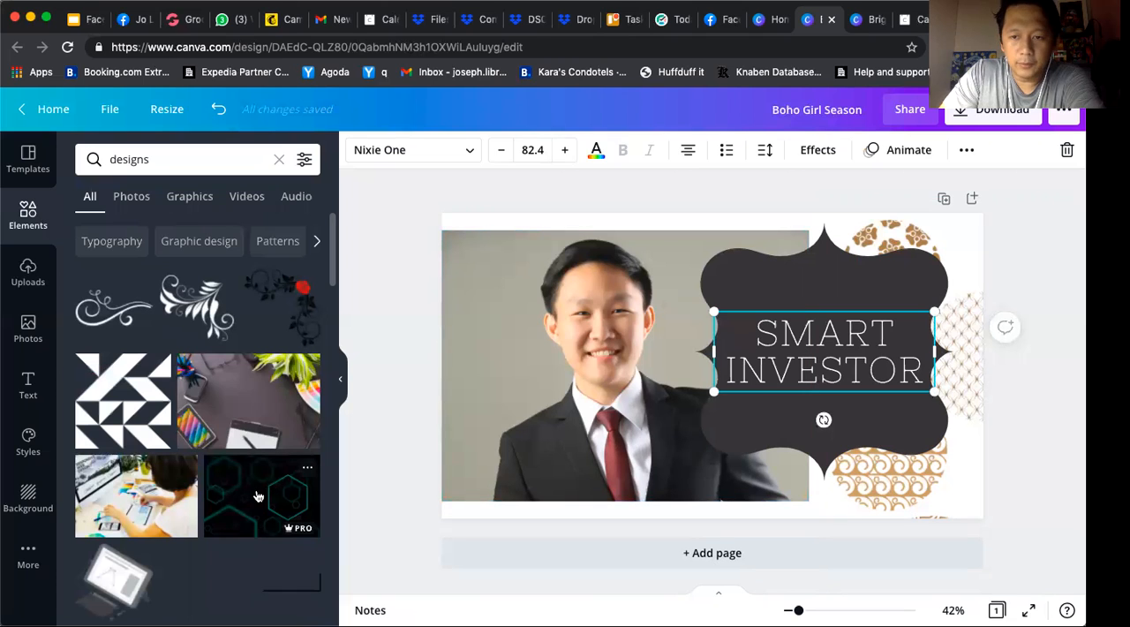
scroll(257, 496, down, 5)
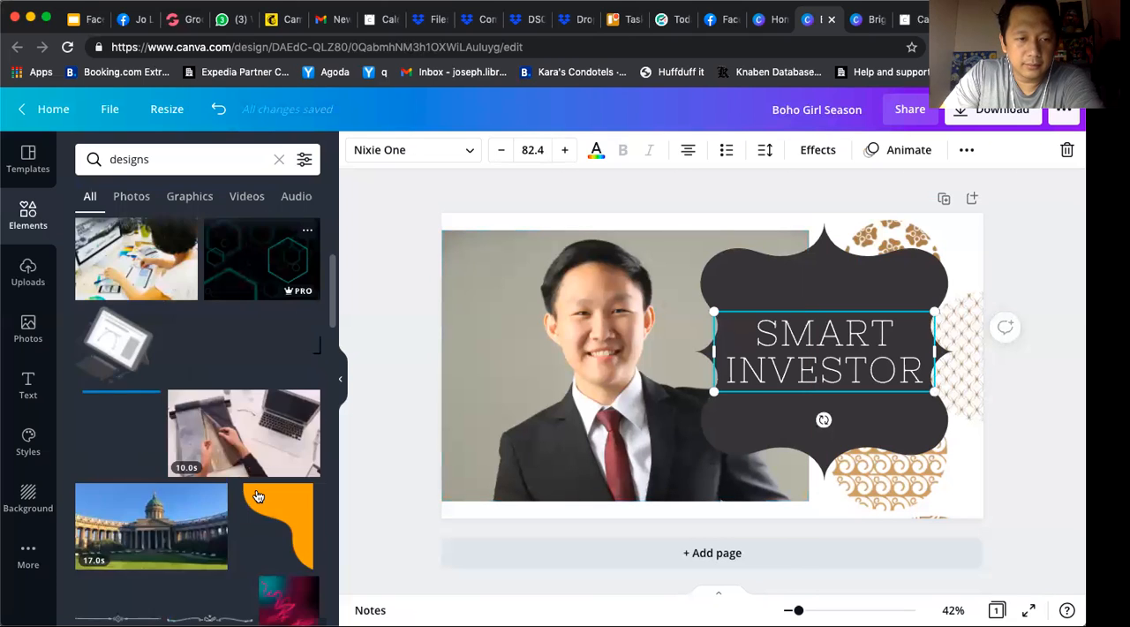
scroll(257, 496, up, 2)
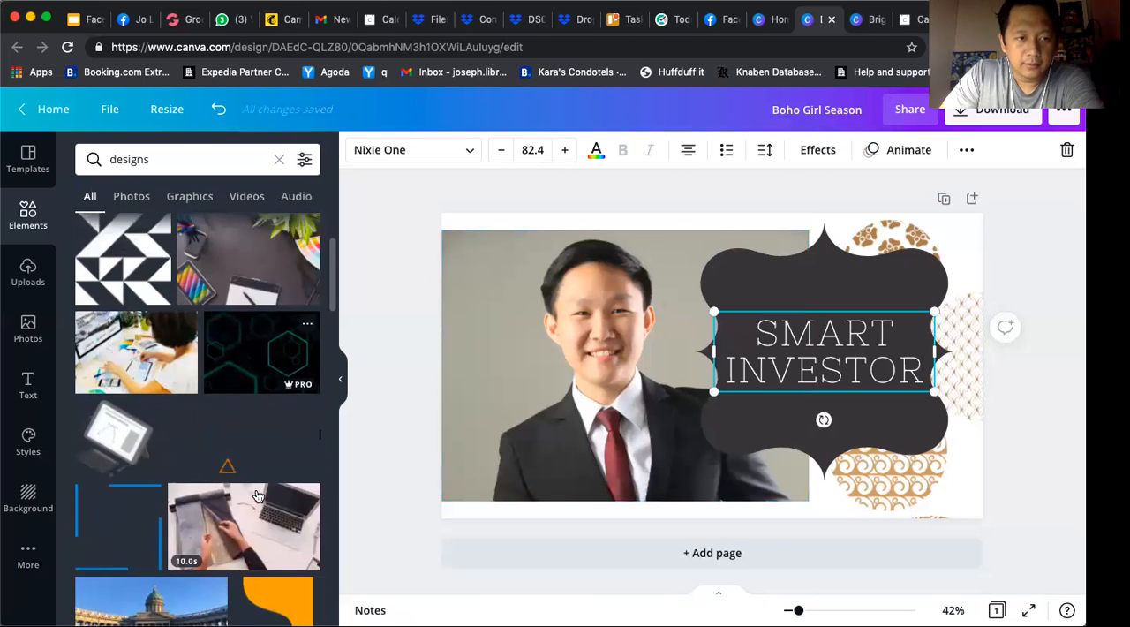
click(240, 363)
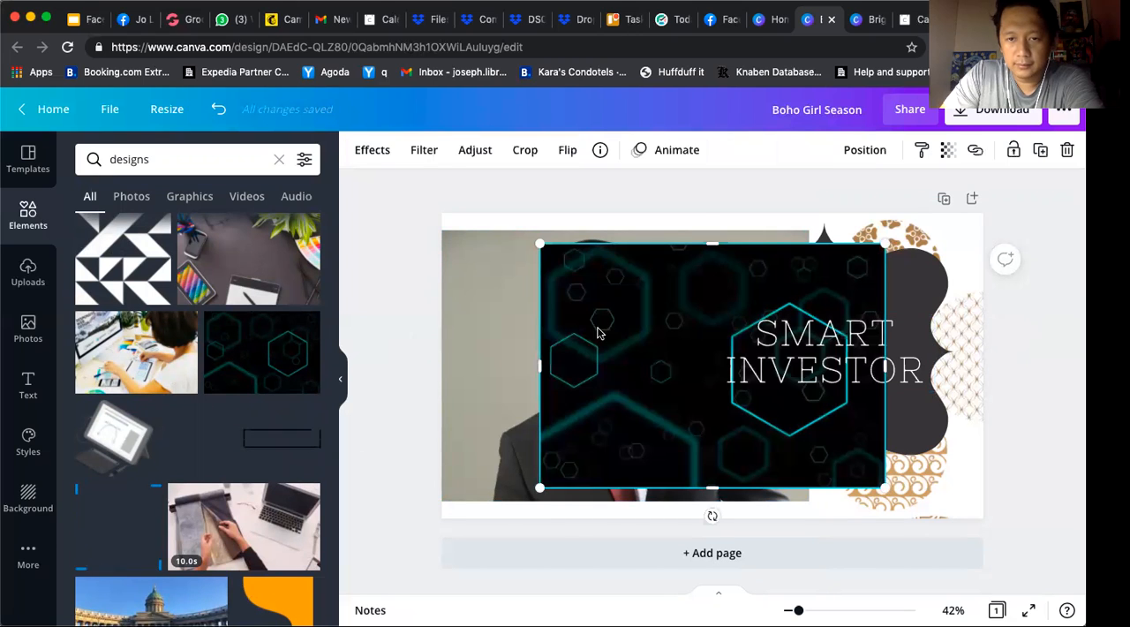
Send the hexagon image to the back and enlarge it past the page edges to cover the whole background
click(865, 152)
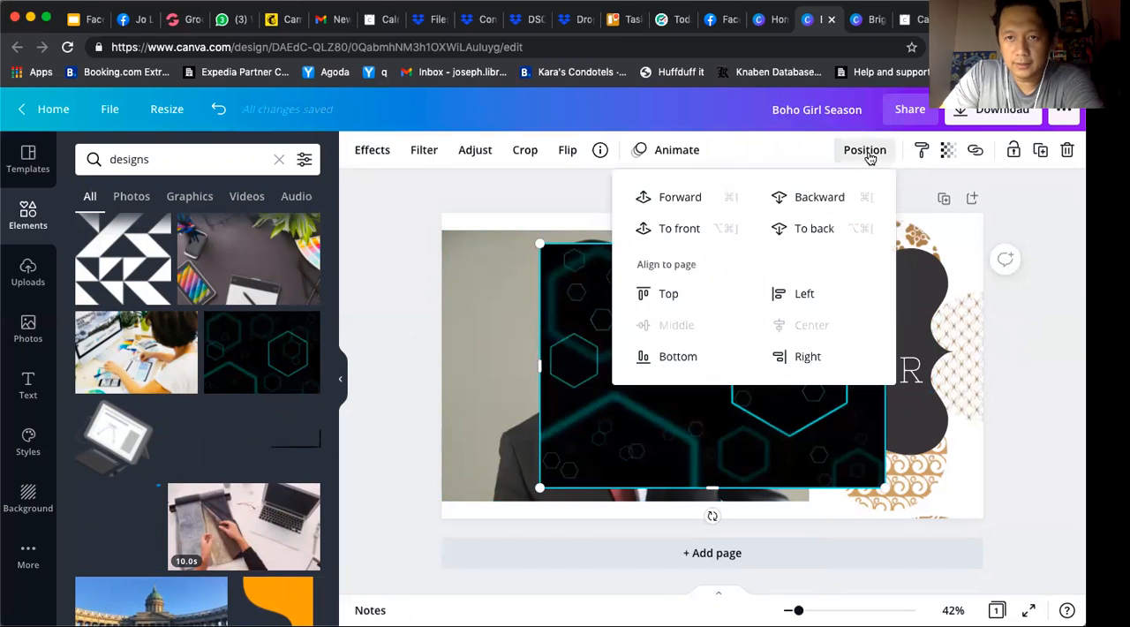
click(828, 229)
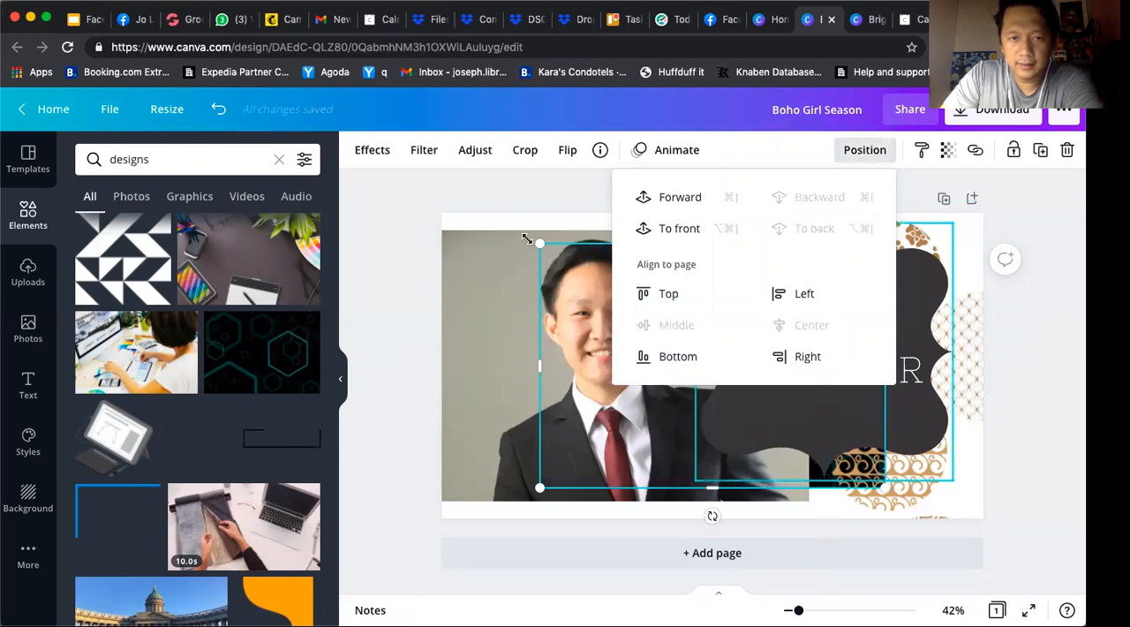
drag(542, 242, 395, 198)
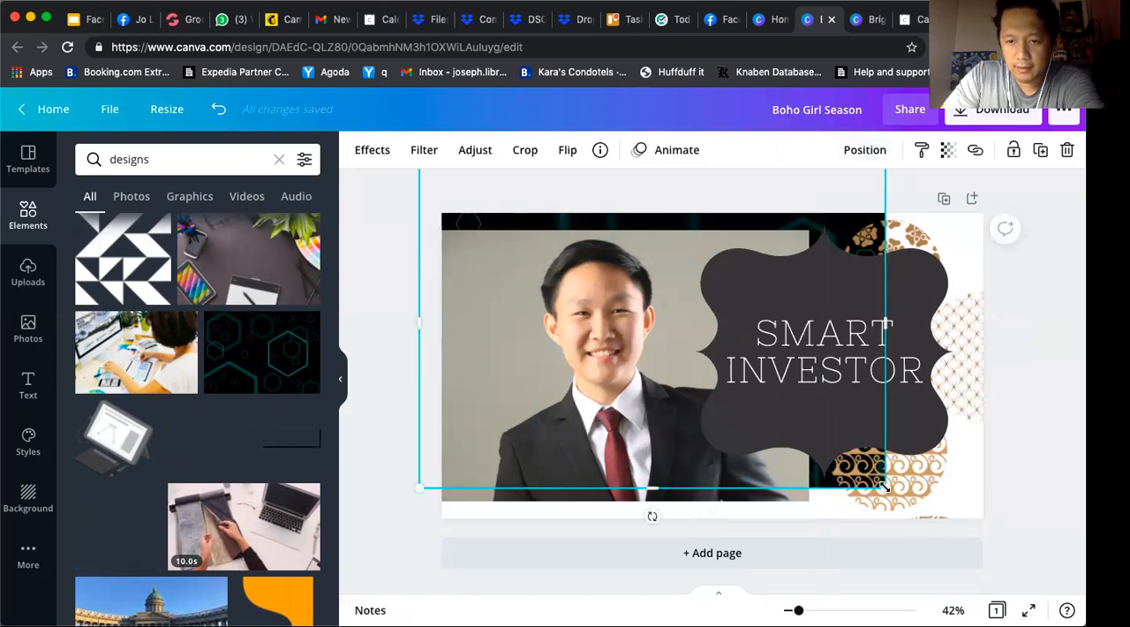
drag(885, 486, 1058, 595)
Delete the golden patterned circles from behind the ornamental shape
click(886, 486)
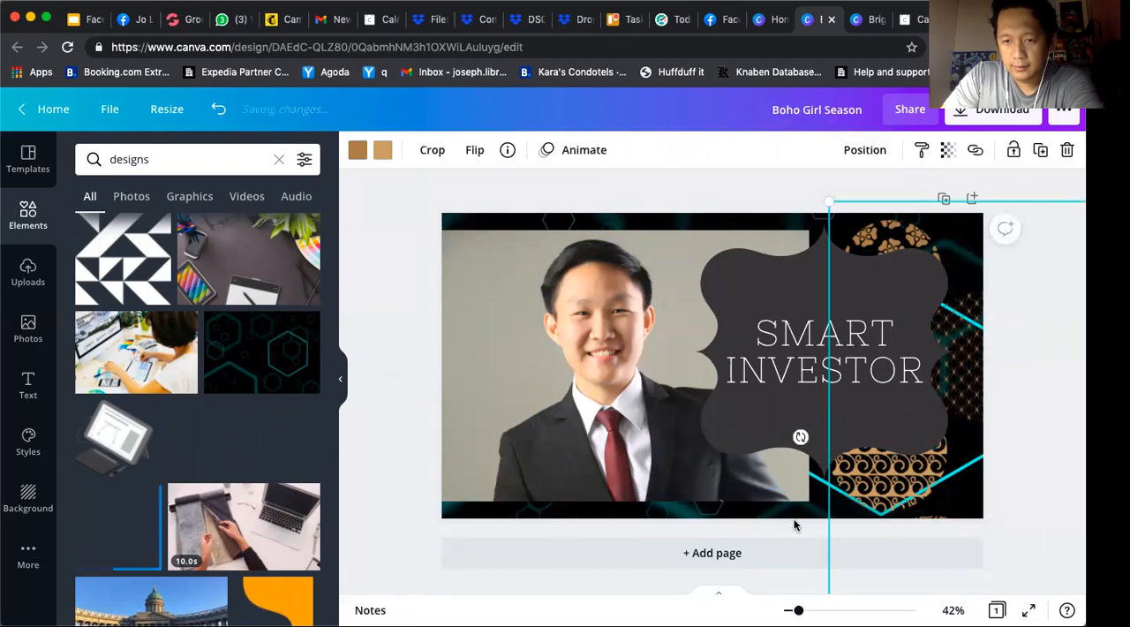
click(679, 182)
click(800, 434)
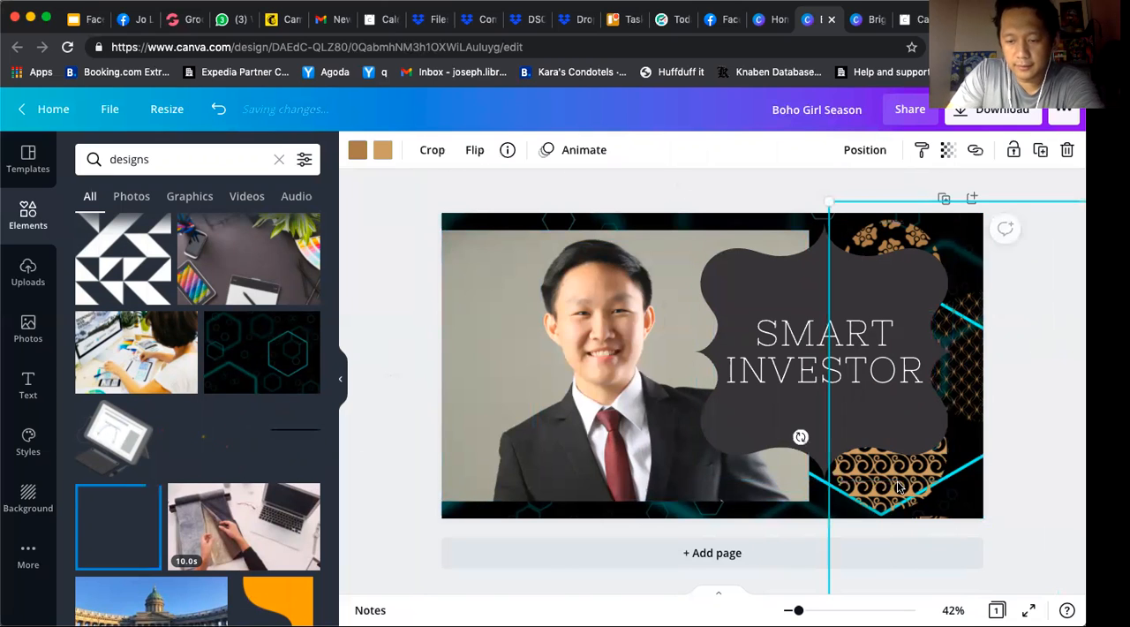
key(Delete)
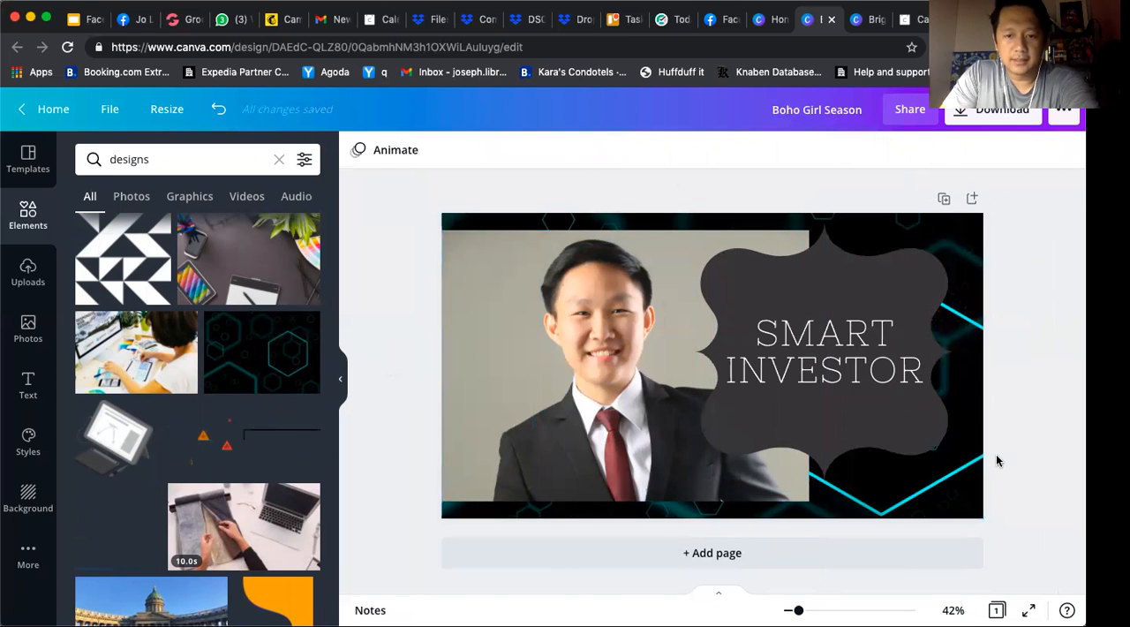
Shrink the dark ornamental shape behind the heading, then delete it
click(872, 429)
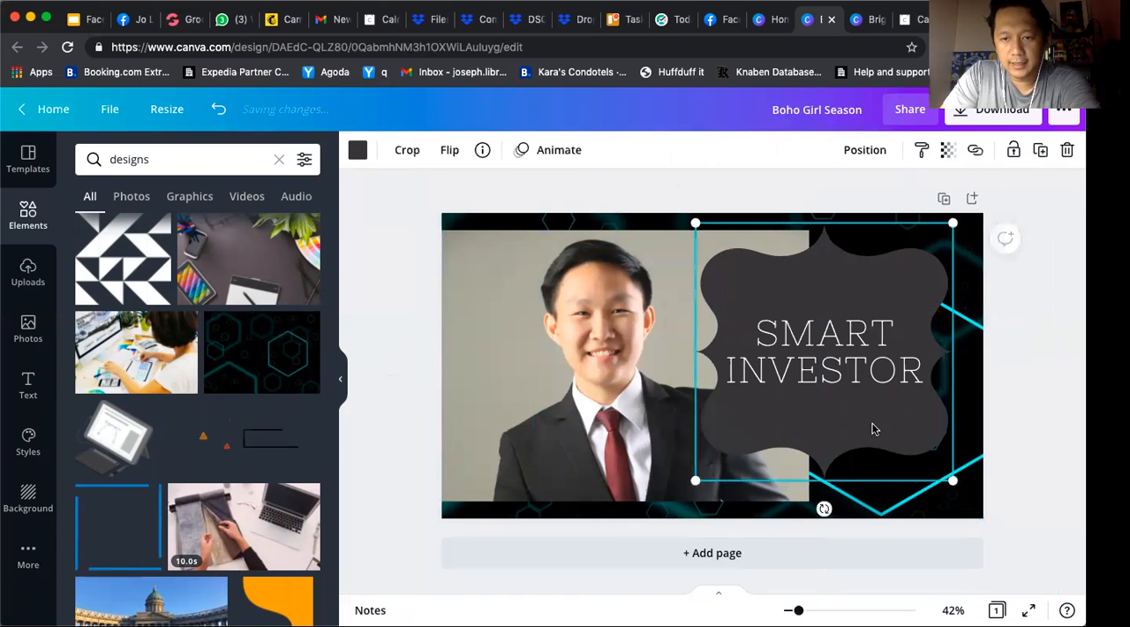
drag(917, 442, 882, 451)
key(Delete)
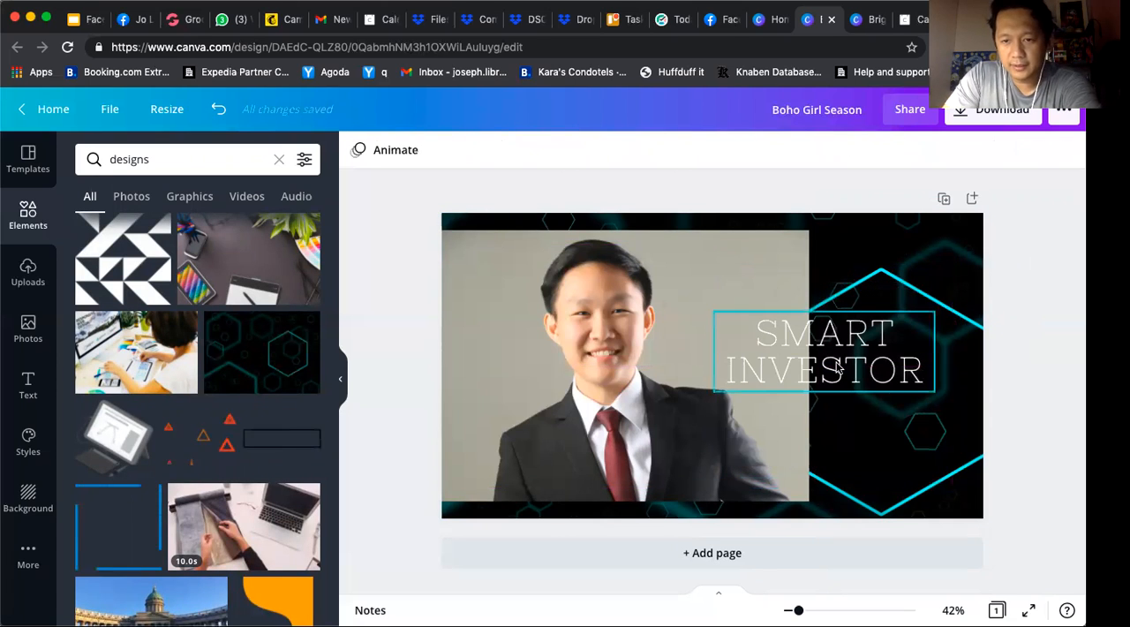
Move the "SMART INVESTOR" heading right over the large turquoise hexagon
click(838, 369)
drag(885, 388, 936, 426)
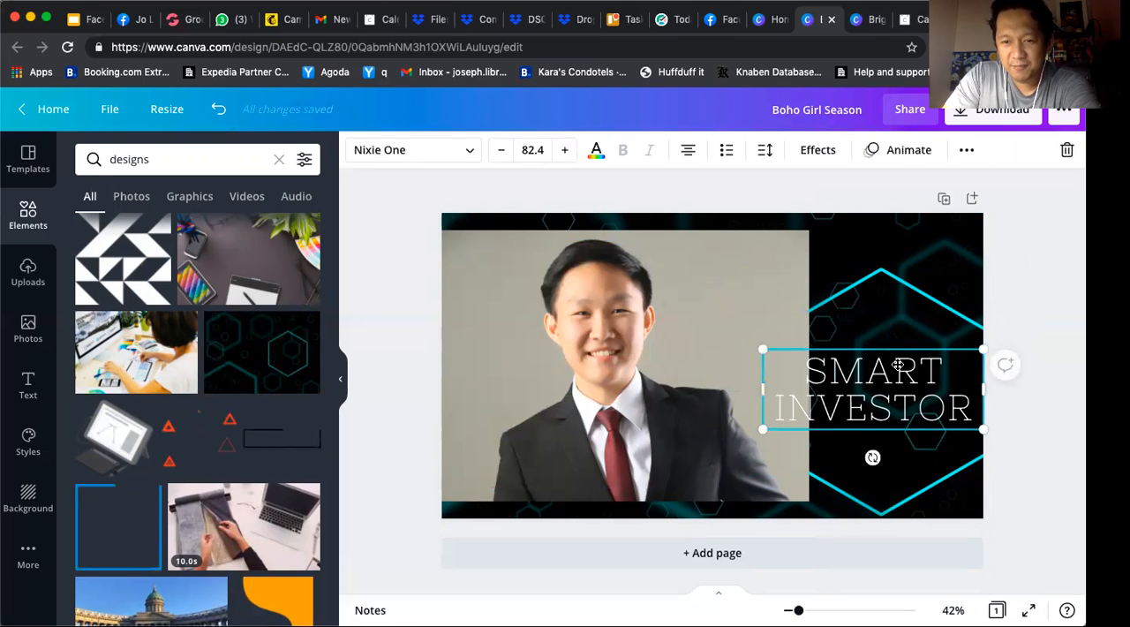
drag(897, 365, 880, 341)
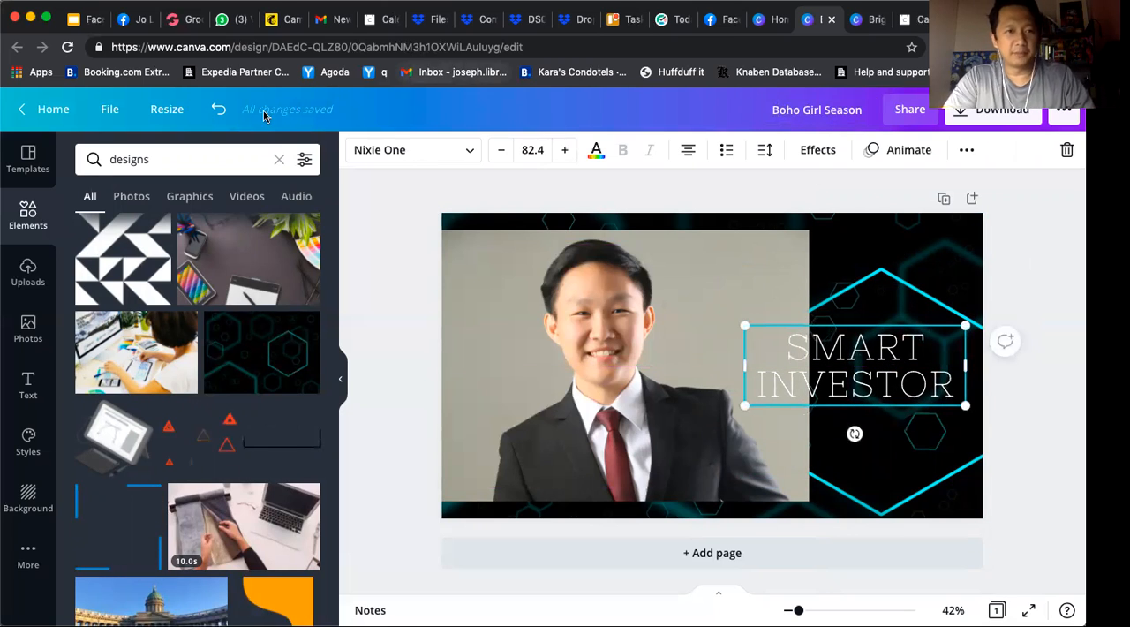
Undo the heading moves and the deletion of the ornamental shape
click(218, 110)
click(218, 111)
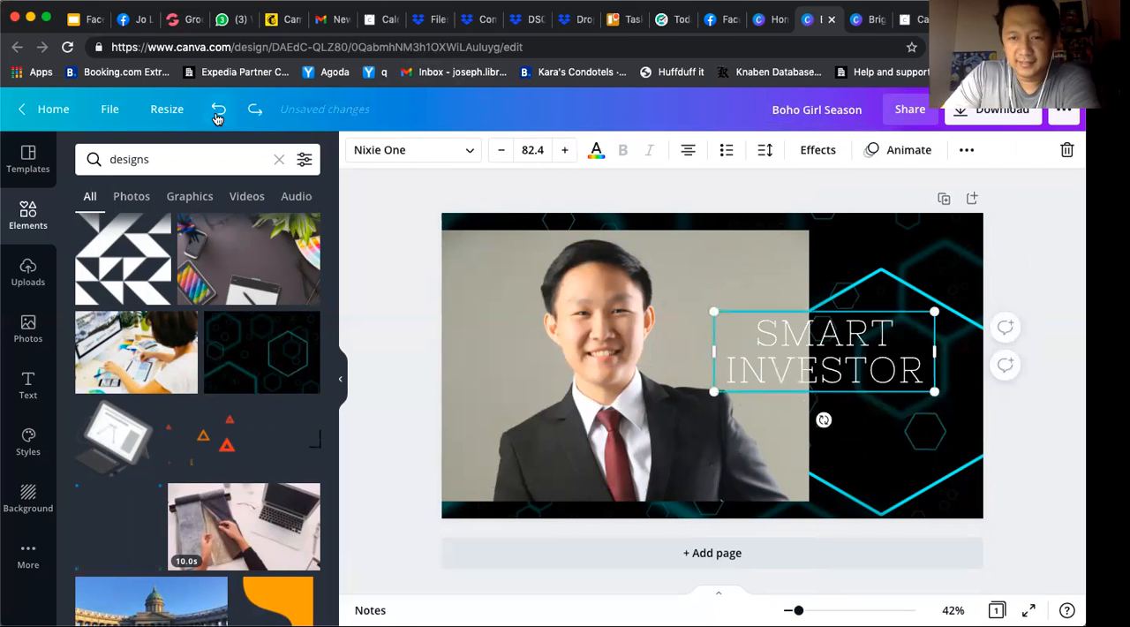
click(218, 110)
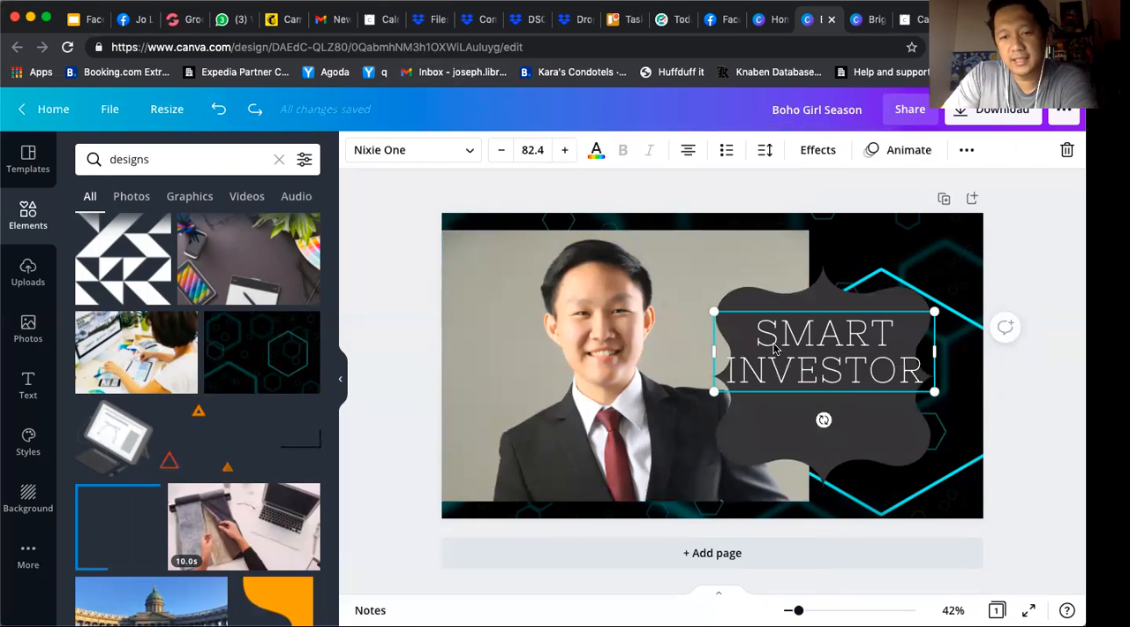
Enlarge the ornamental shape to about 767 by 767 and recentre it behind the heading
click(922, 468)
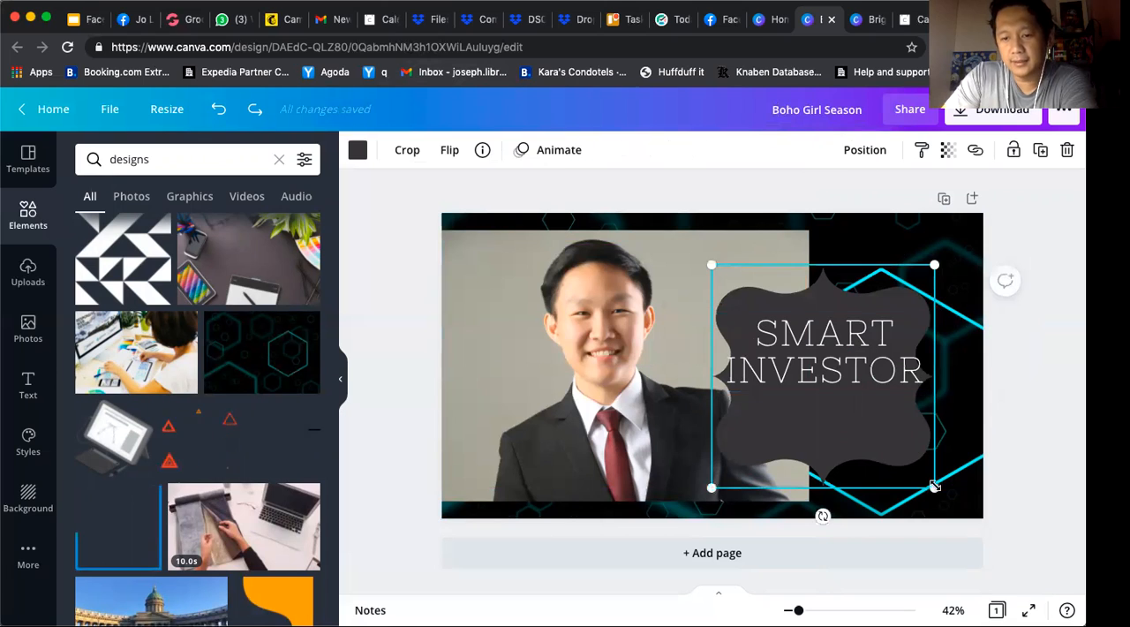
drag(974, 506, 1005, 537)
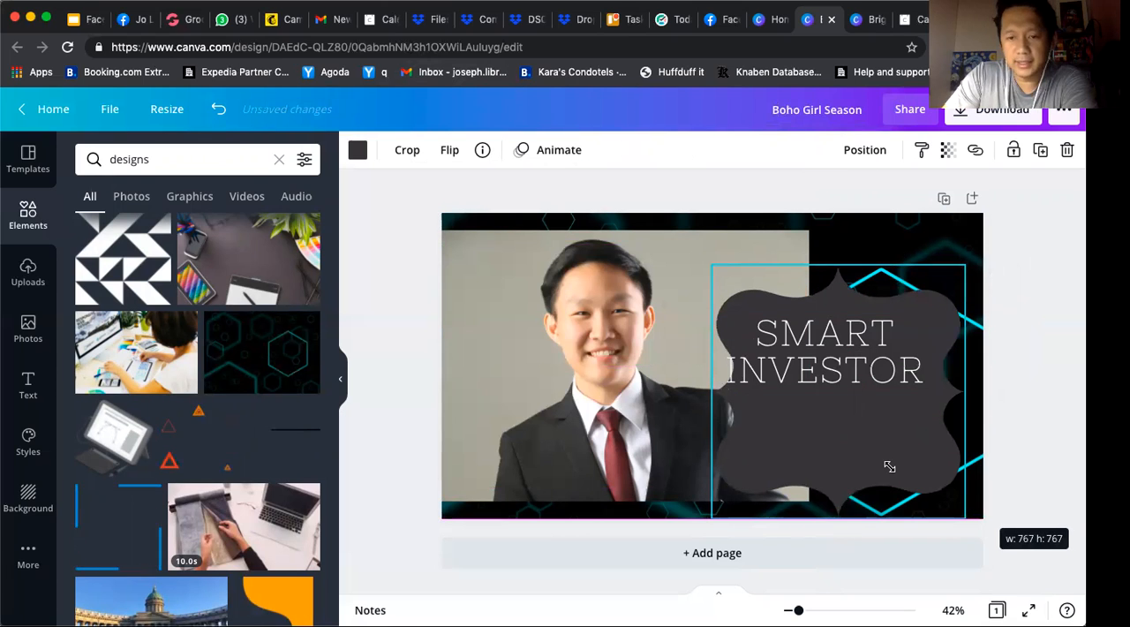
drag(880, 444, 867, 443)
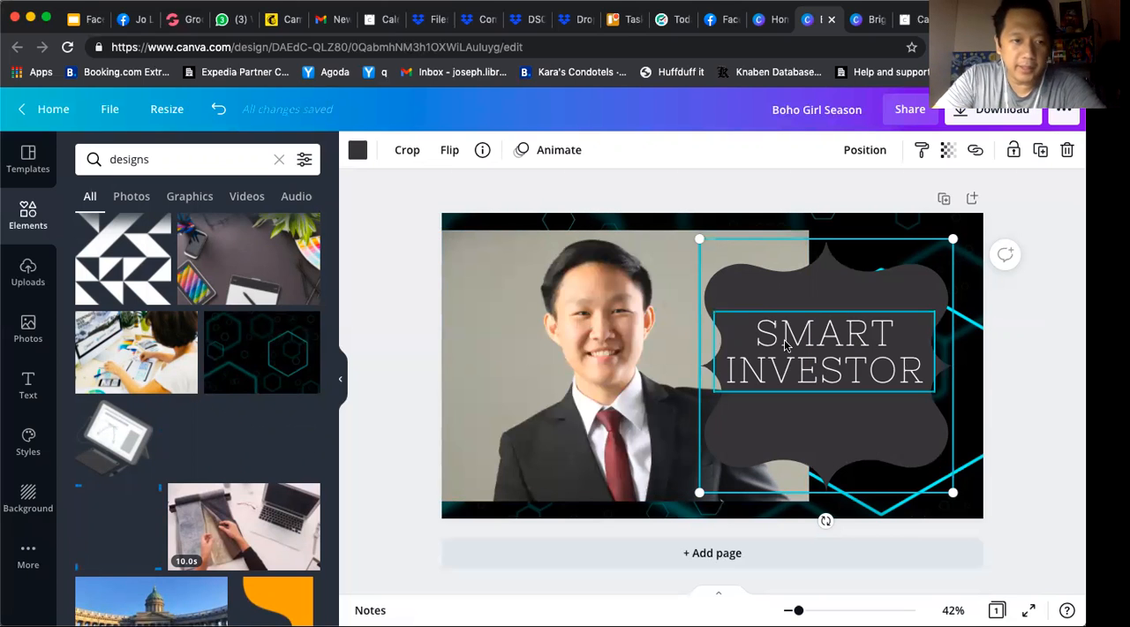
Browse the "designs" element results for another graphic or photo that could suit the cover
scroll(245, 492, down, 3)
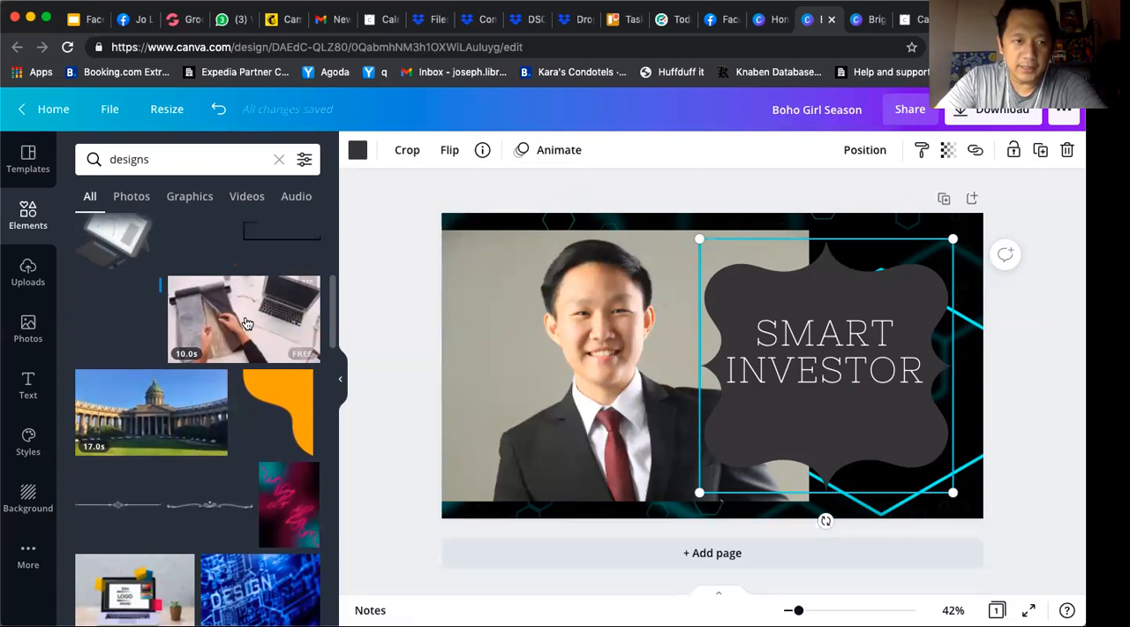
drag(436, 268, 524, 228)
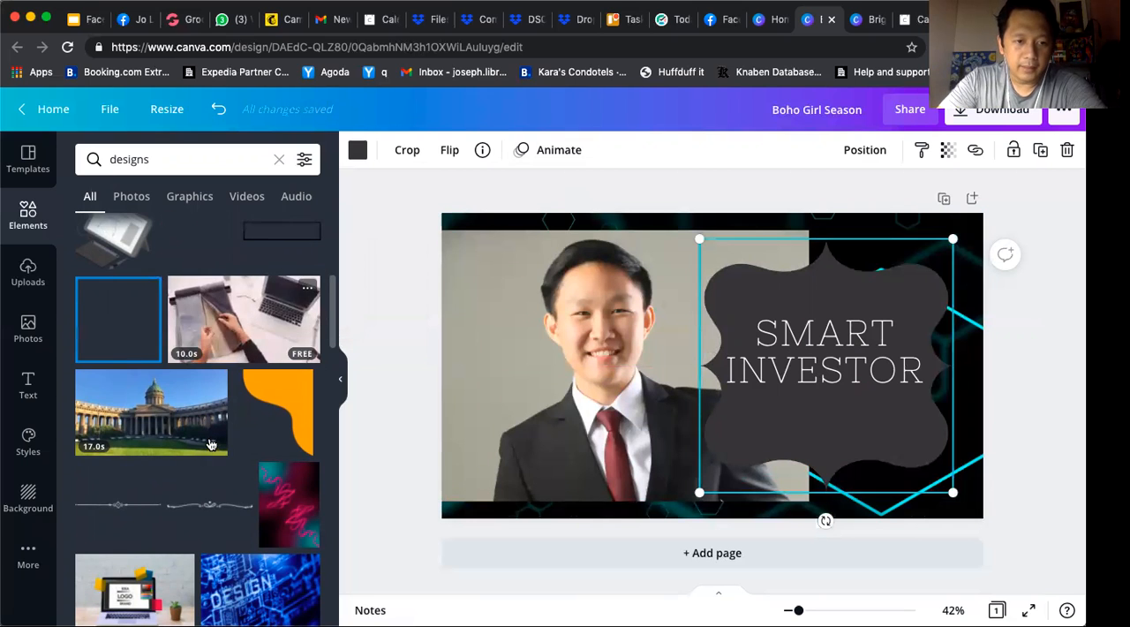
scroll(211, 444, down, 3)
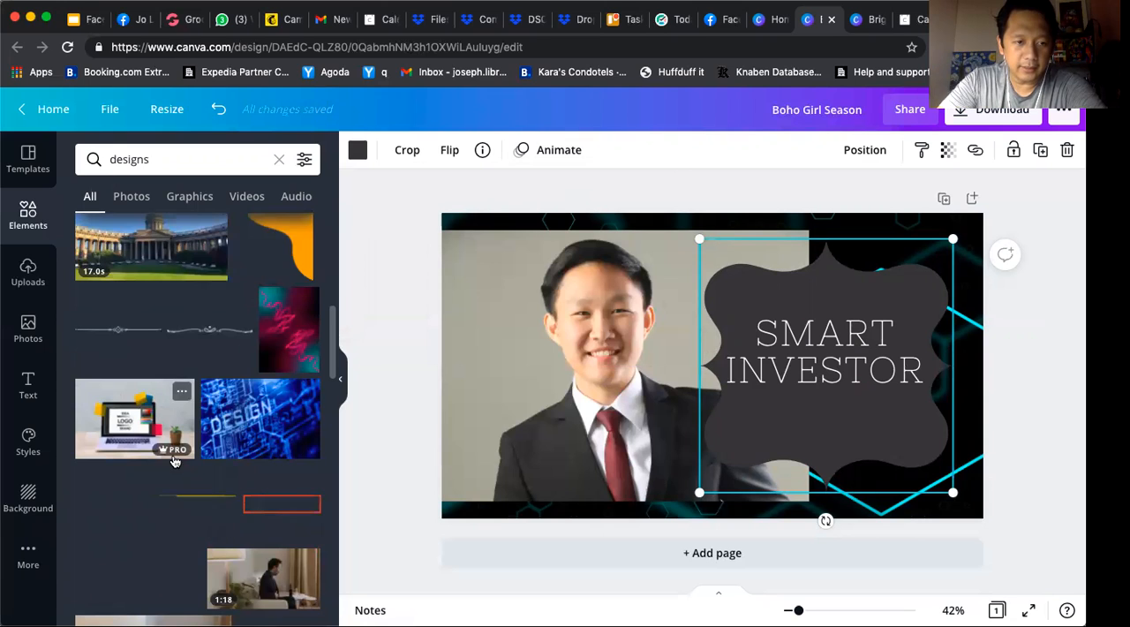
scroll(174, 459, down, 2)
scroll(174, 461, down, 1)
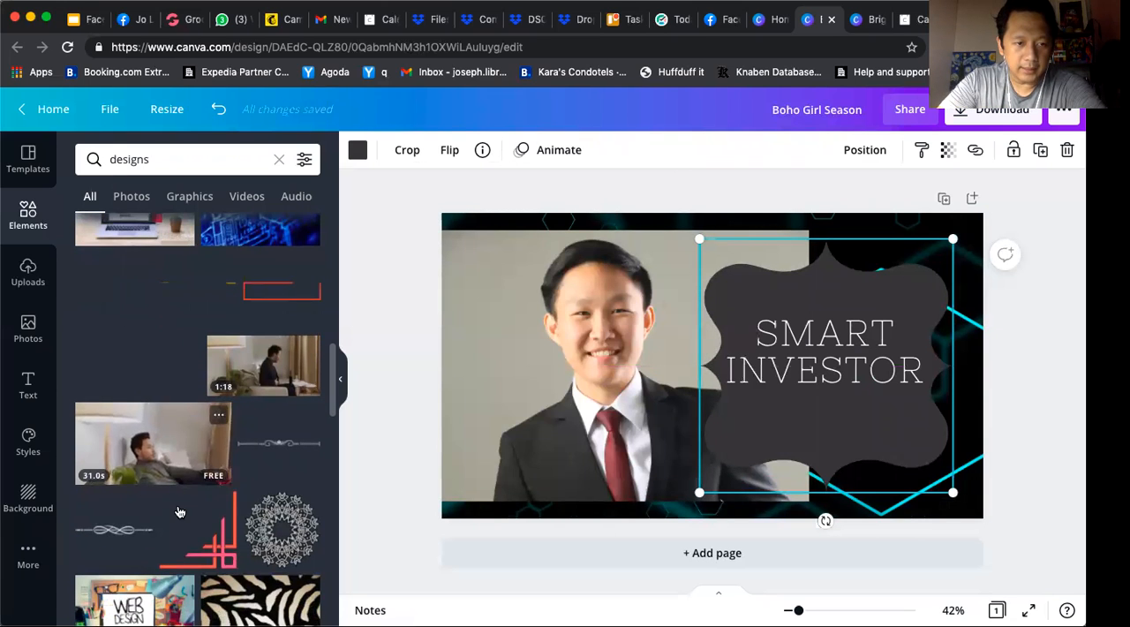
scroll(176, 510, down, 2)
scroll(177, 510, down, 1)
scroll(257, 341, down, 3)
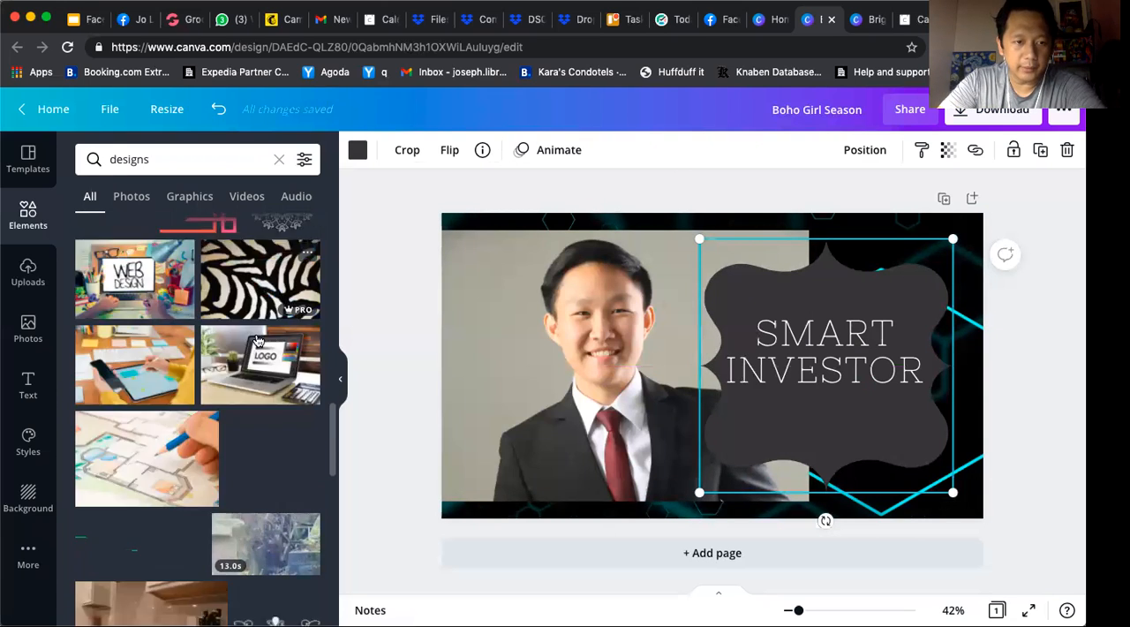
scroll(258, 389, down, 1)
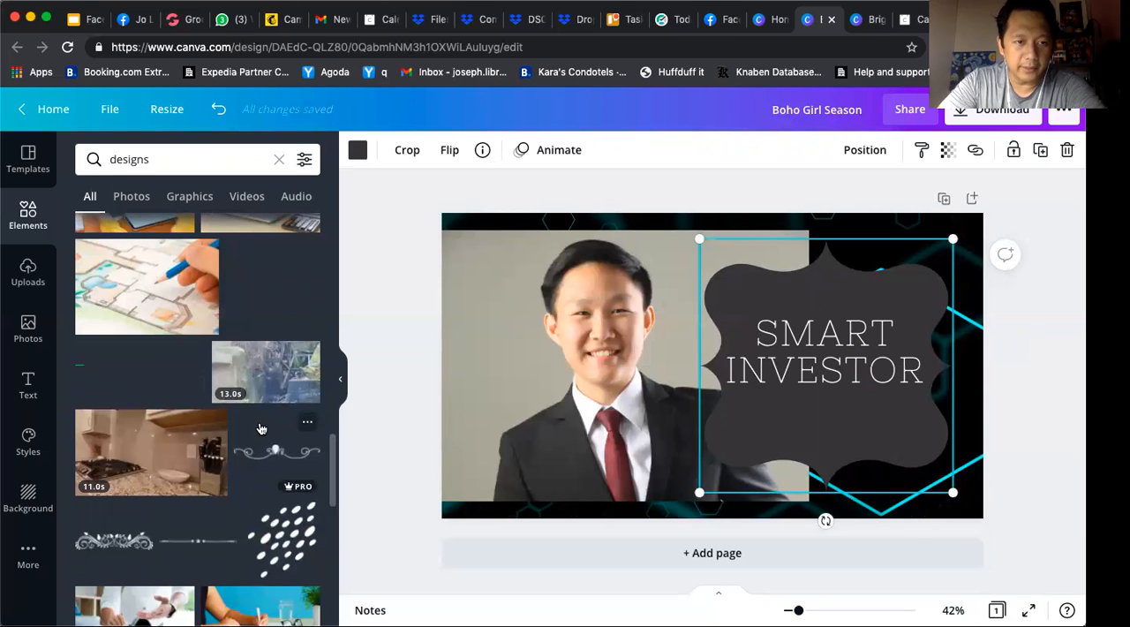
scroll(260, 429, down, 5)
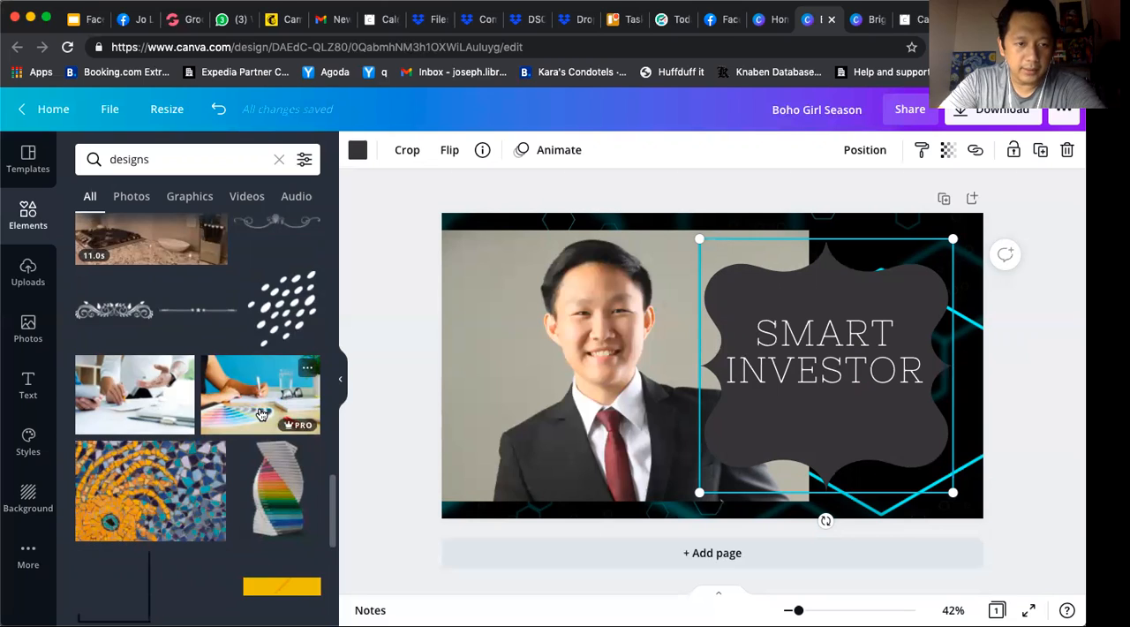
scroll(260, 414, down, 4)
scroll(238, 494, down, 5)
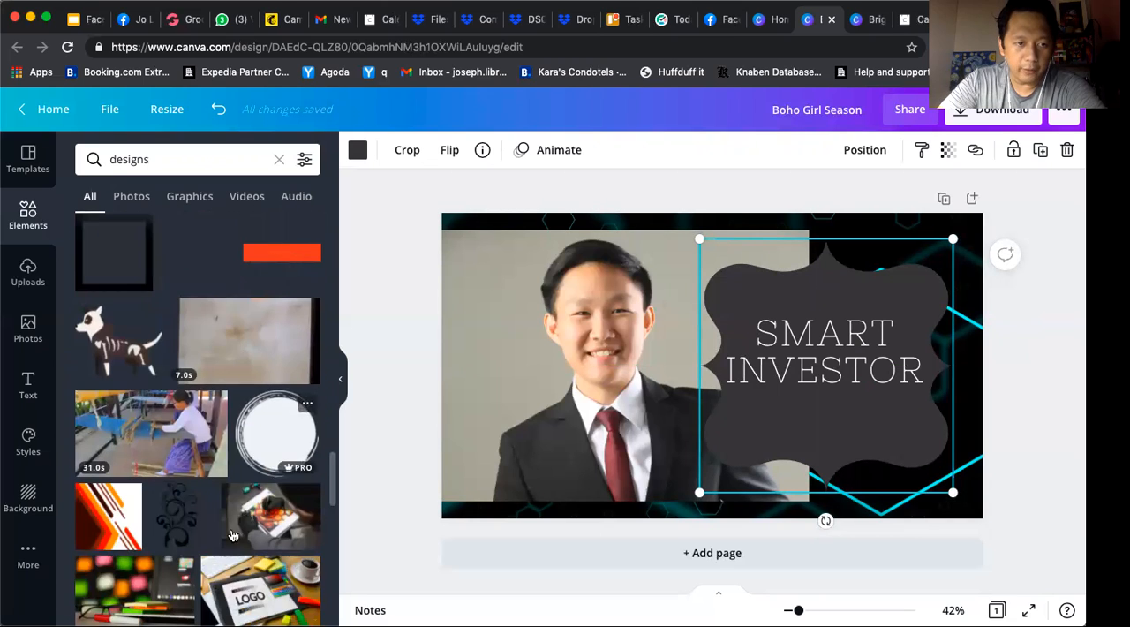
scroll(231, 535, down, 3)
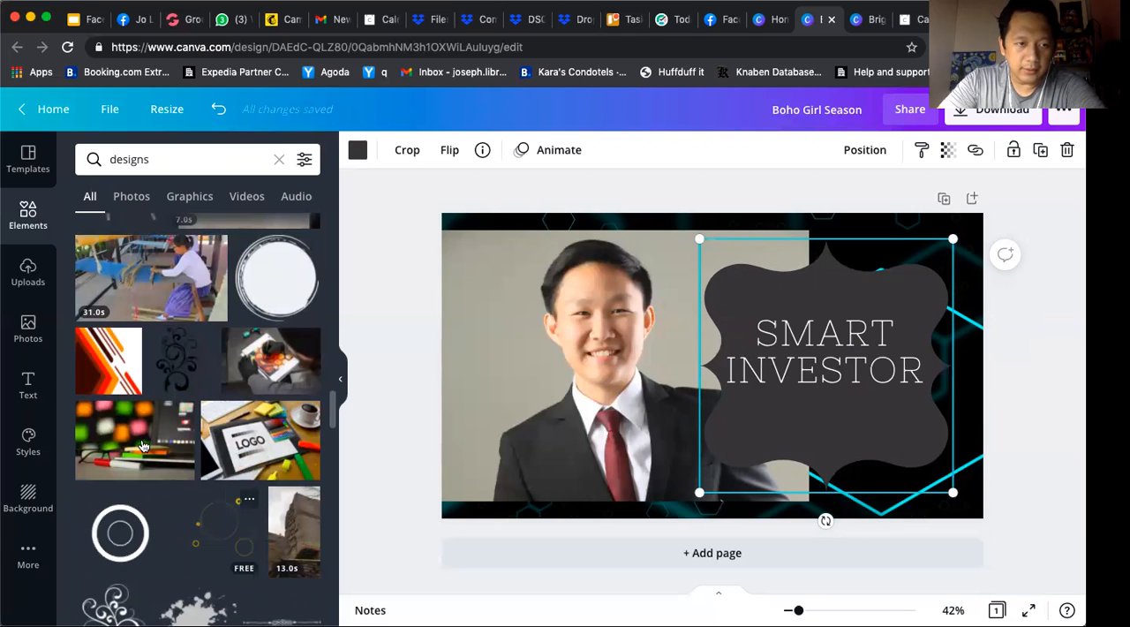
Try the blurred coloured-squares stationery photo and the "LOGO" desk photo as the cover's background
drag(392, 435, 629, 515)
drag(776, 494, 968, 468)
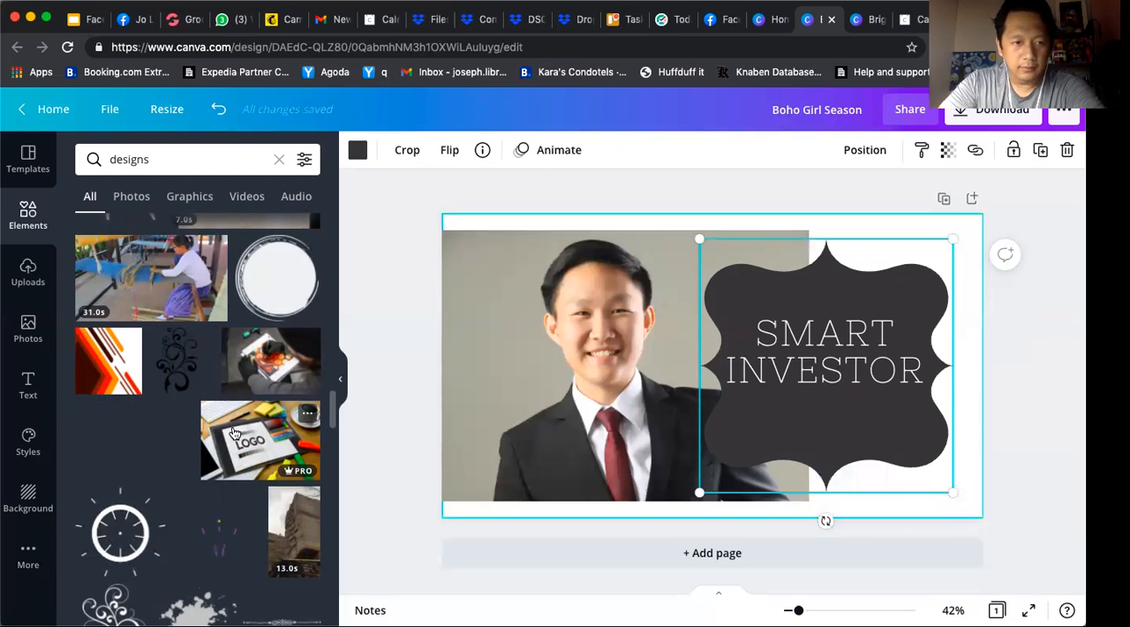
drag(246, 440, 825, 509)
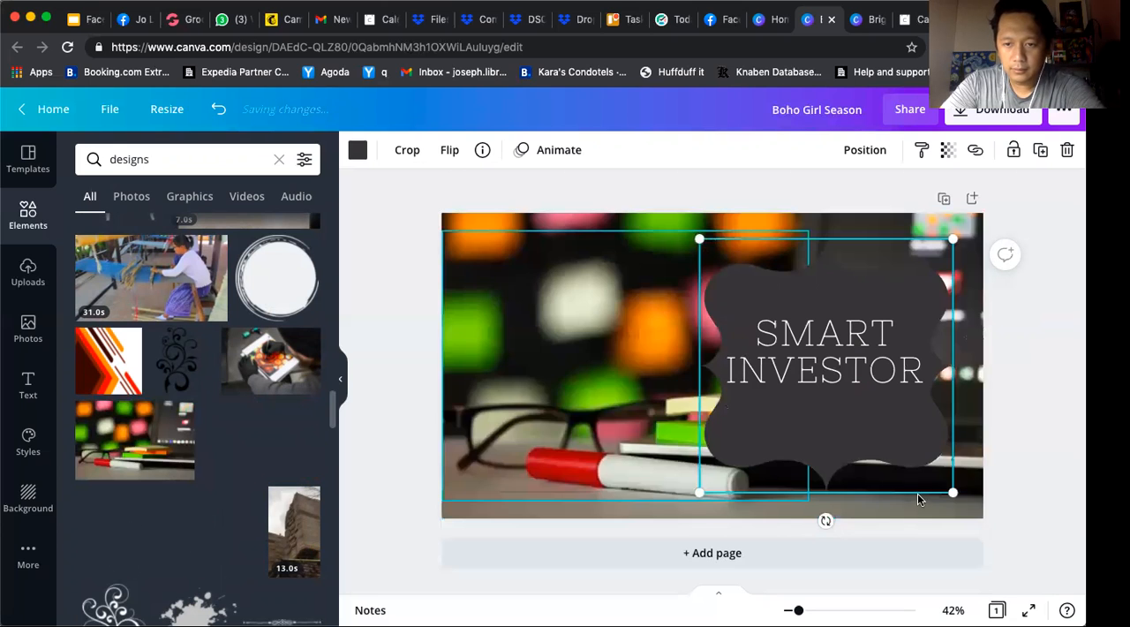
drag(918, 500, 922, 499)
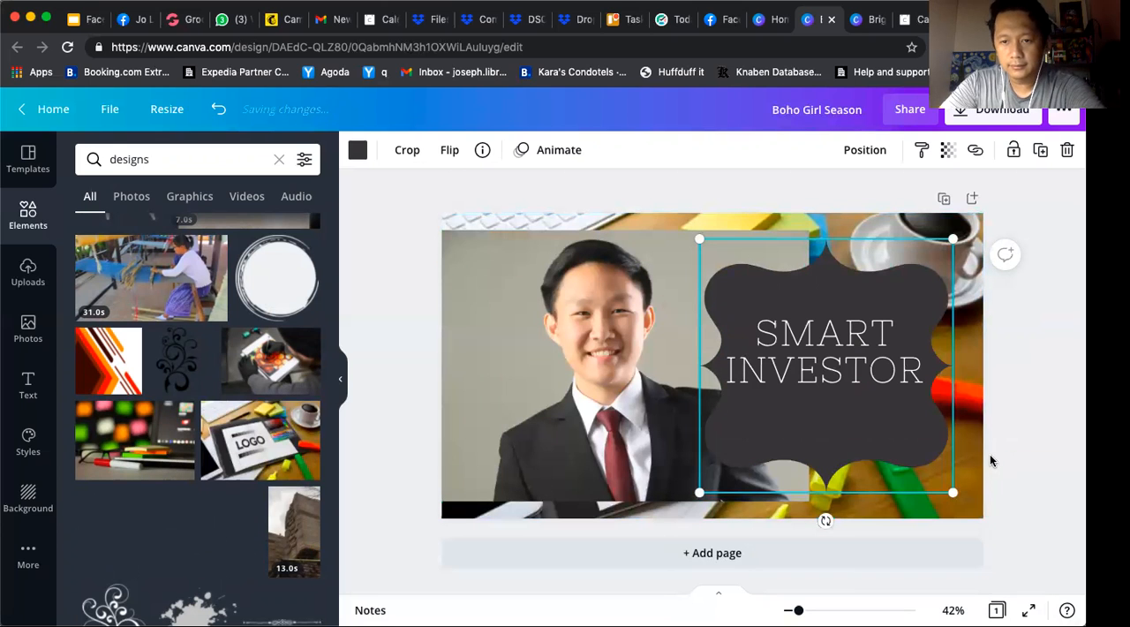
Undo both background photo replacements and the last move of the ornamental shape
click(217, 109)
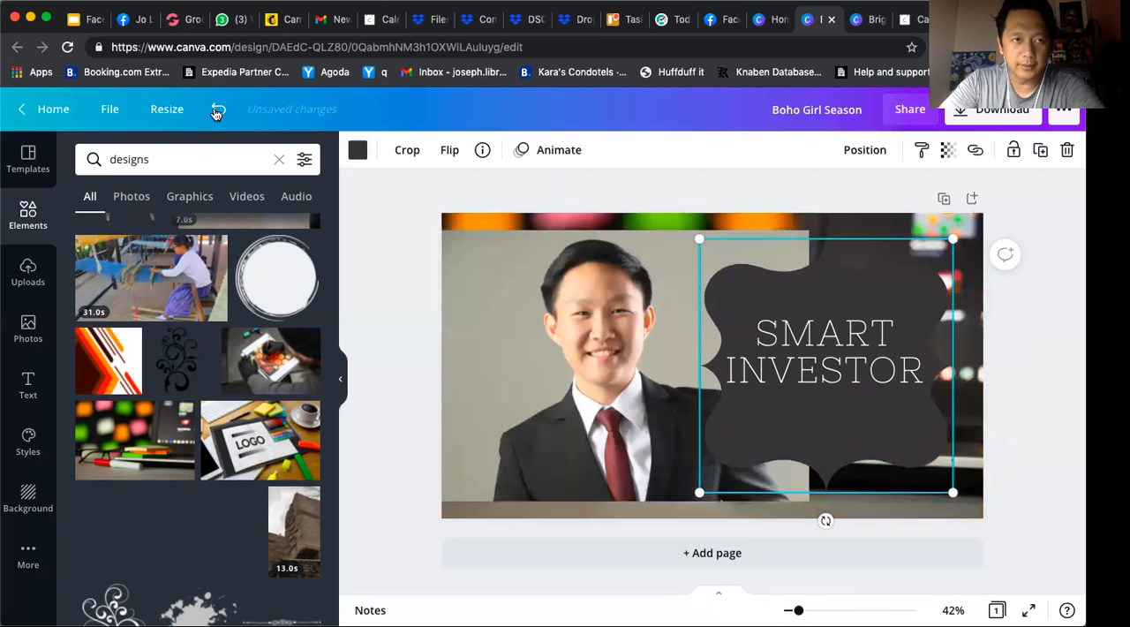
click(217, 109)
click(217, 109)
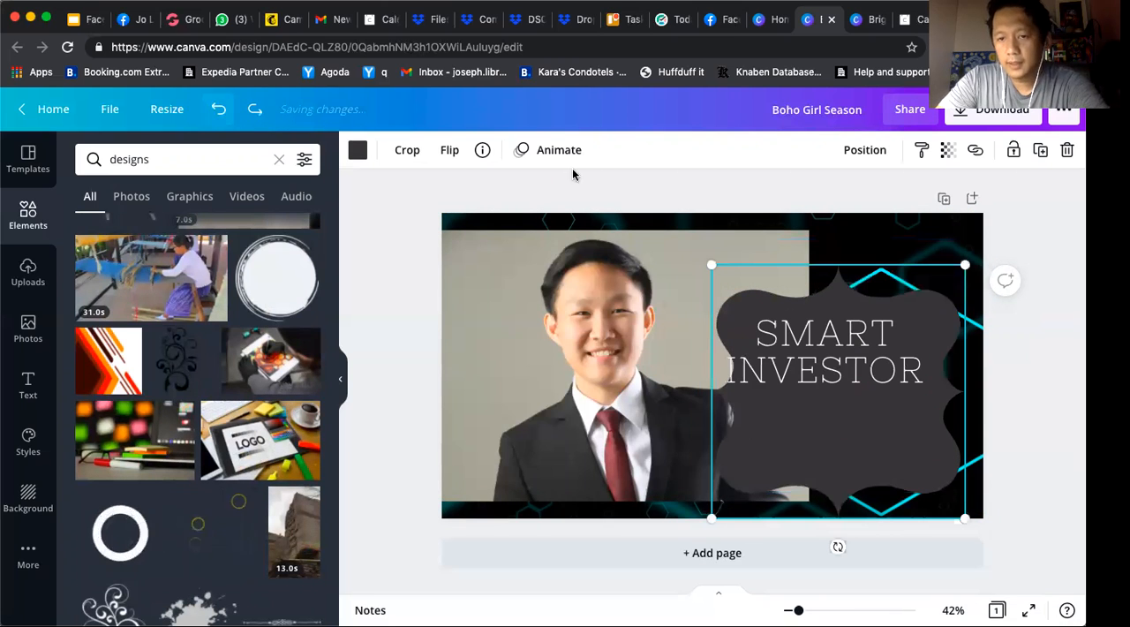
Recentre the ornamental shape behind the "SMART INVESTOR" heading and make it slightly smaller, keeping the whole heading inside it
mouse_move(853, 408)
mouse_down()
mouse_move(850, 399)
mouse_move(830, 418)
mouse_move(839, 422)
mouse_up()
drag(941, 487, 881, 435)
drag(692, 254, 692, 254)
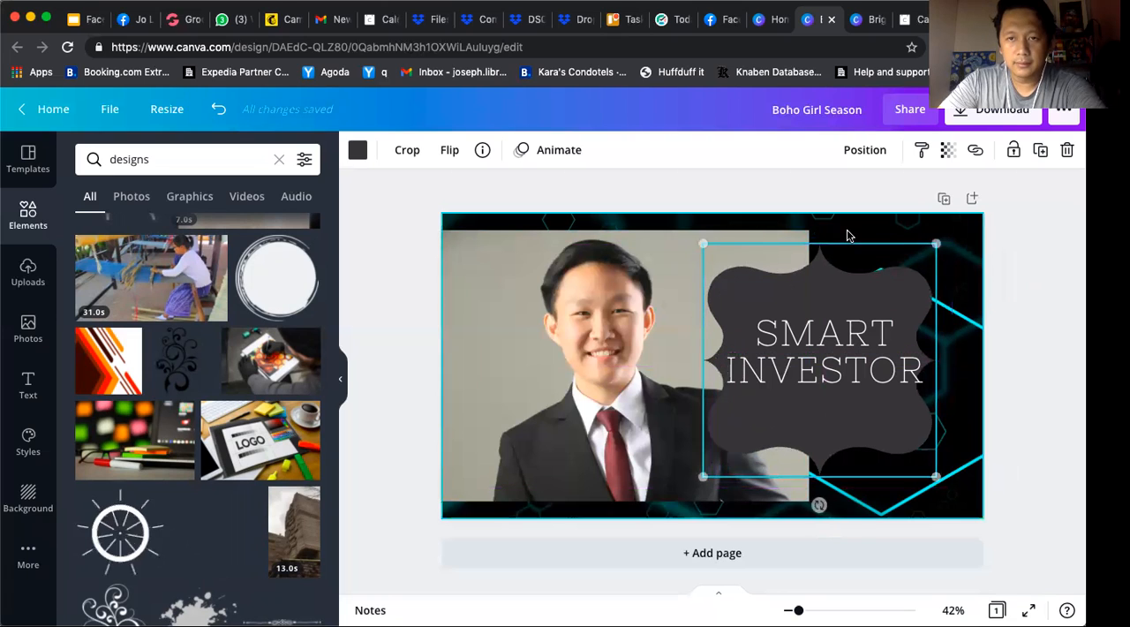
click(825, 188)
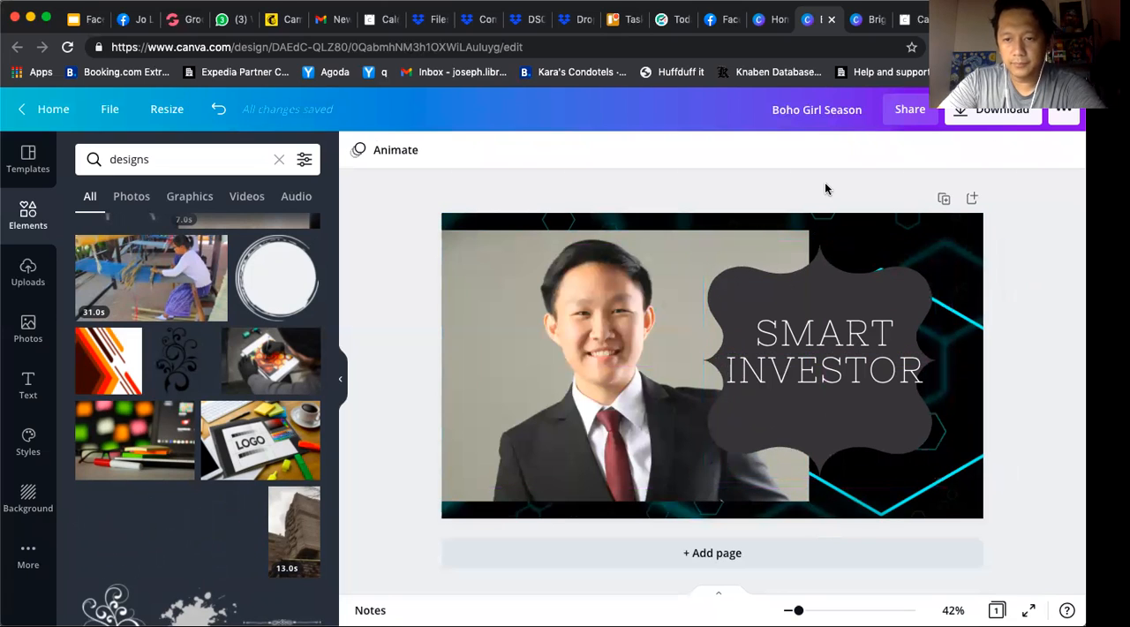
click(914, 455)
mouse_move(965, 490)
mouse_down()
mouse_move(958, 481)
mouse_move(967, 489)
mouse_up()
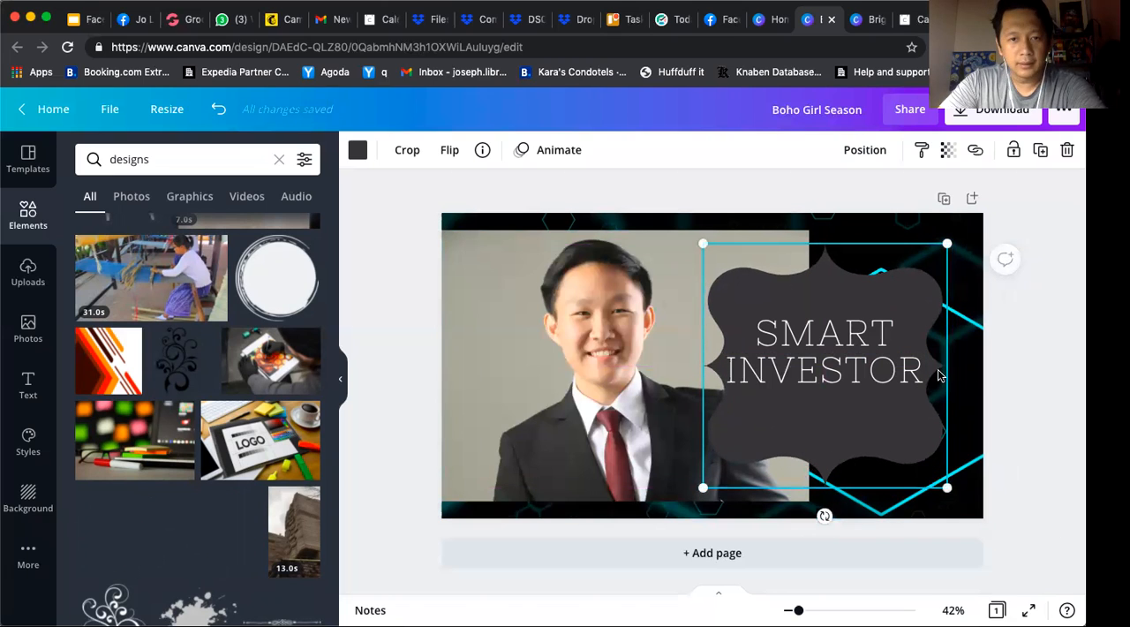
Try turquoise, teal and brown photo colours on the ornamental shape, and settle on the near-black from the portrait's palette
click(357, 150)
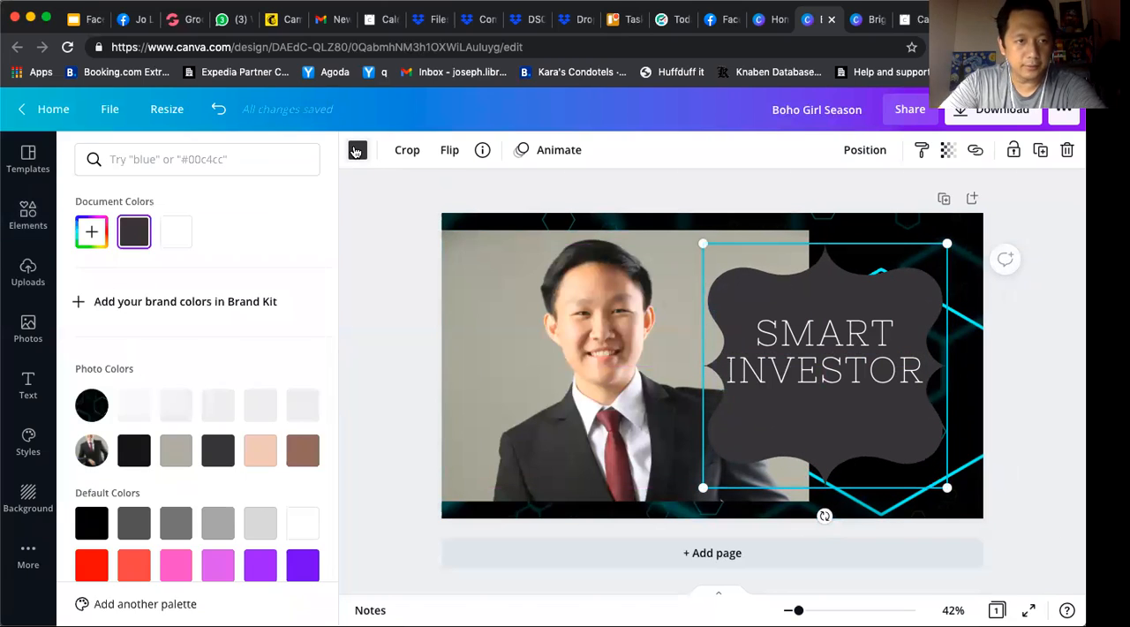
click(302, 408)
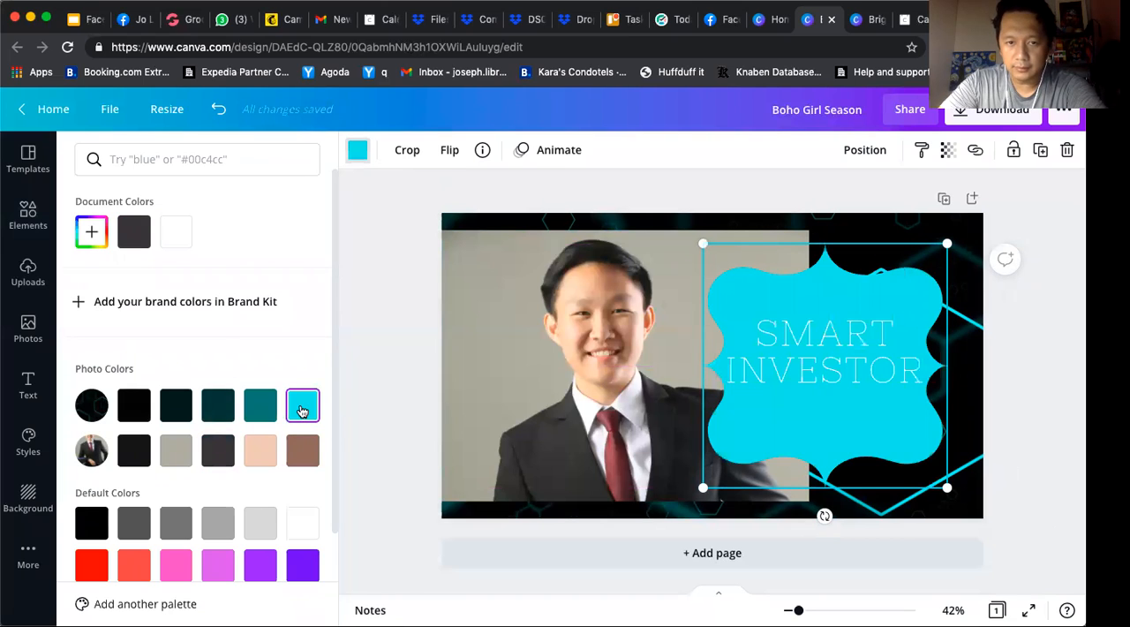
click(263, 408)
click(217, 408)
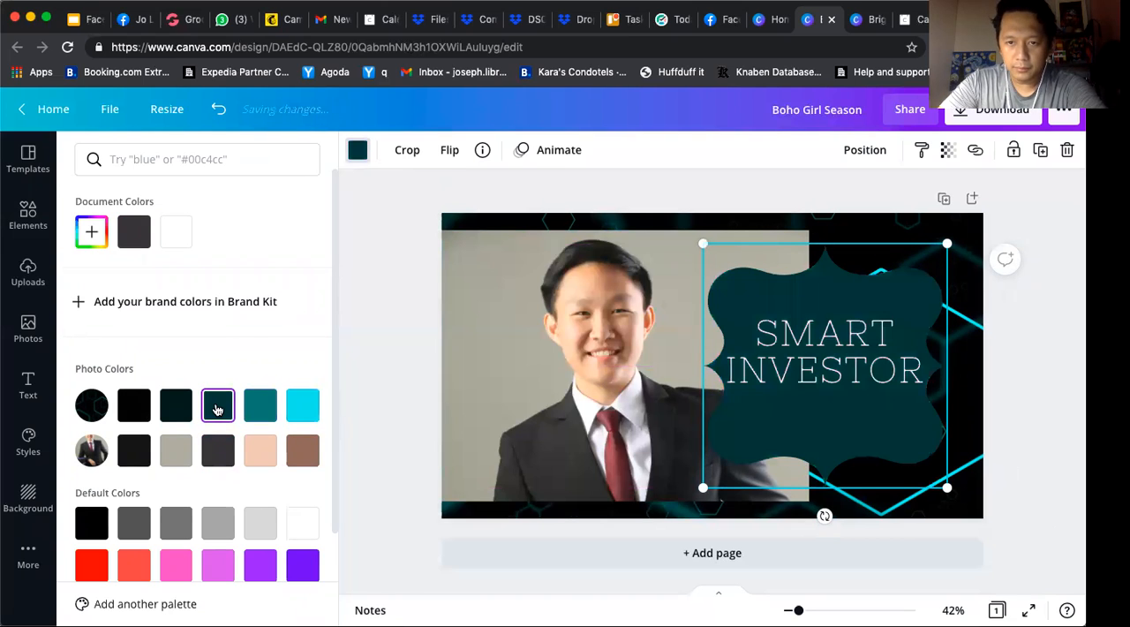
click(186, 413)
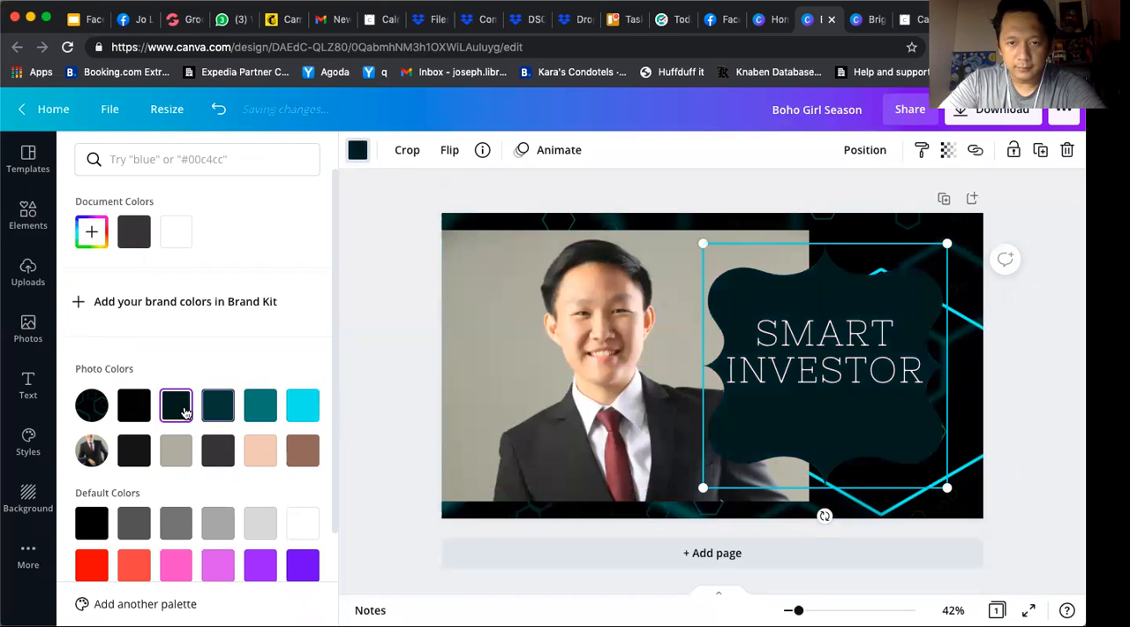
click(261, 457)
click(295, 455)
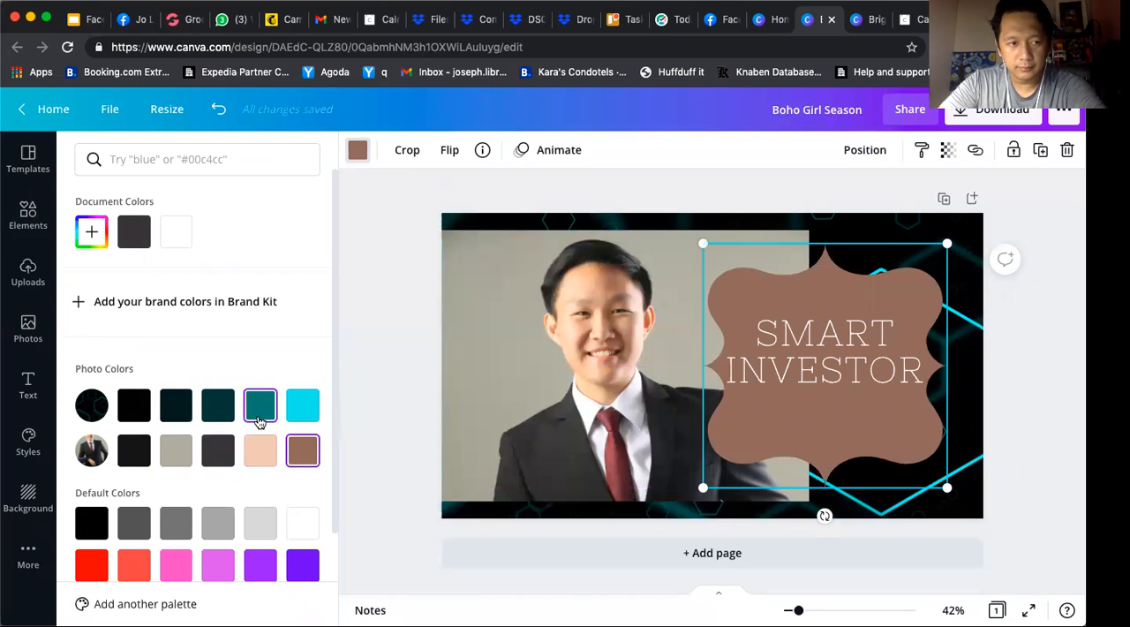
click(134, 450)
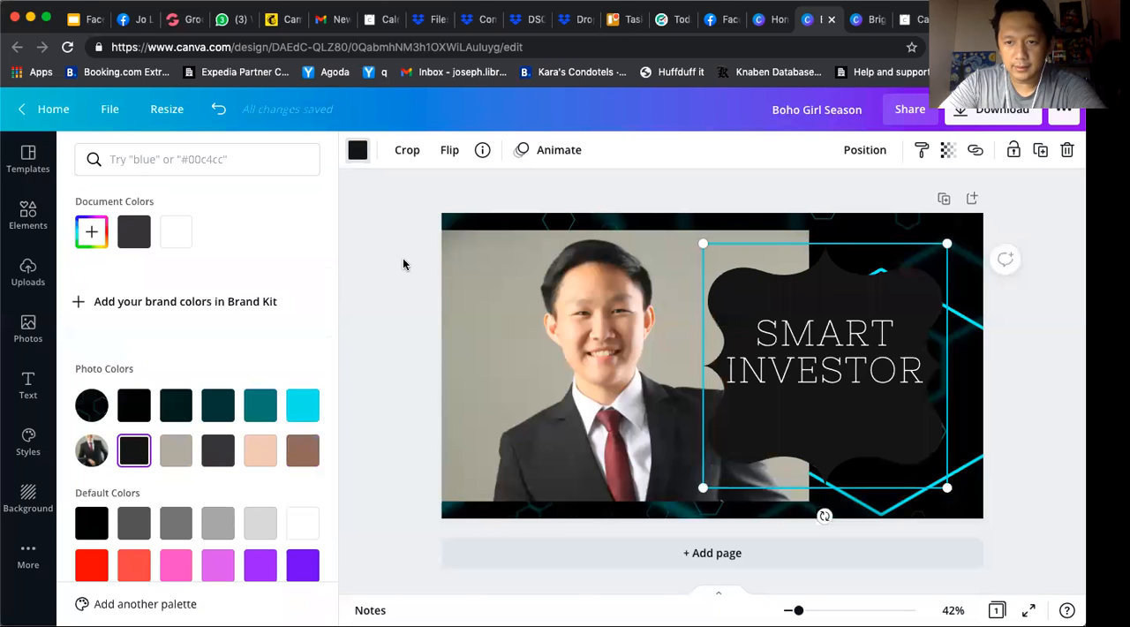
click(517, 183)
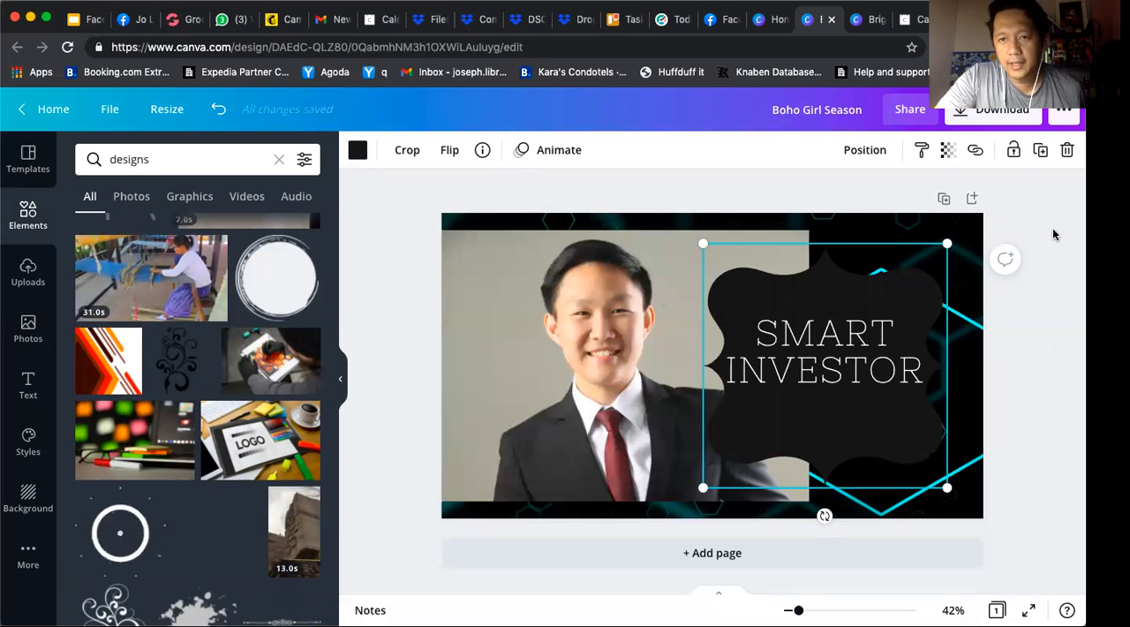
Download the cover as a PNG at size 1, 1640 × 924 px
click(962, 123)
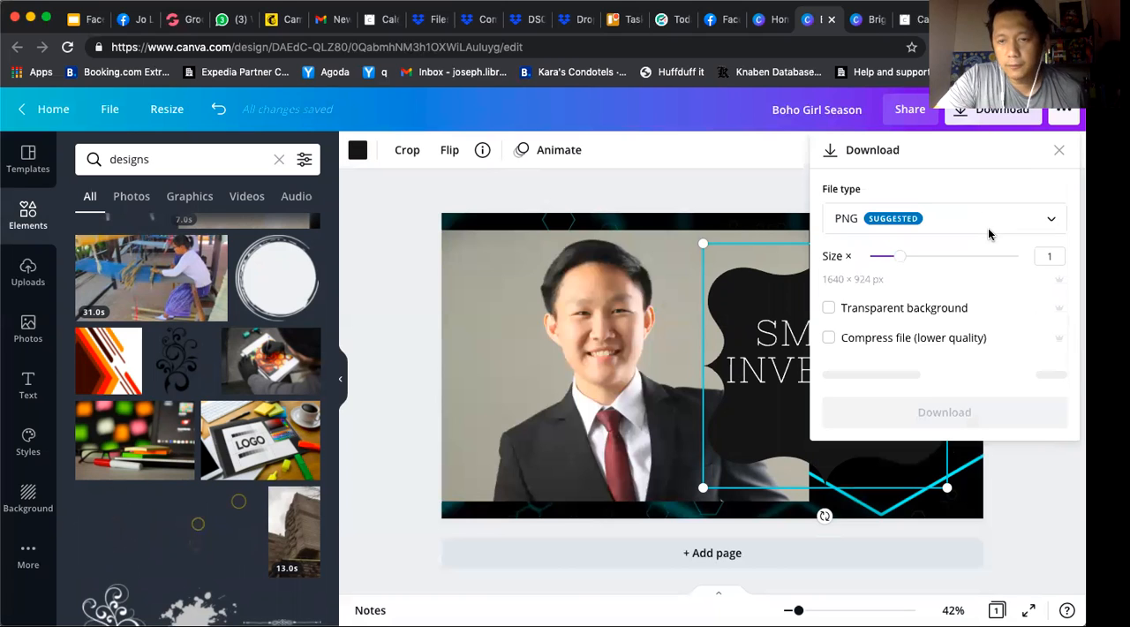
click(1004, 224)
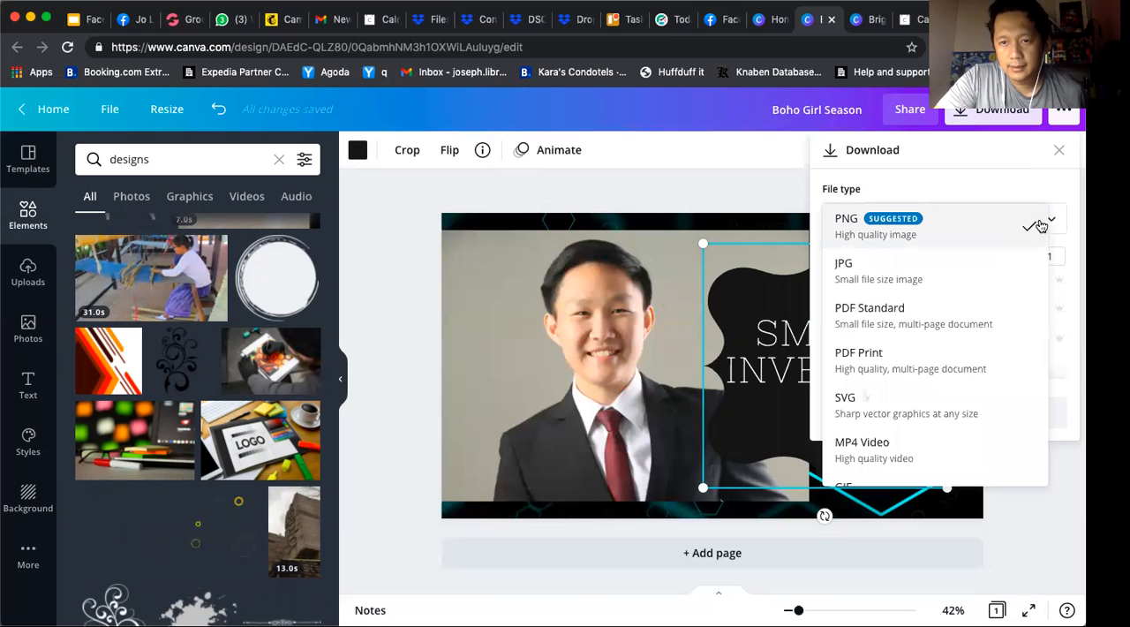
click(948, 235)
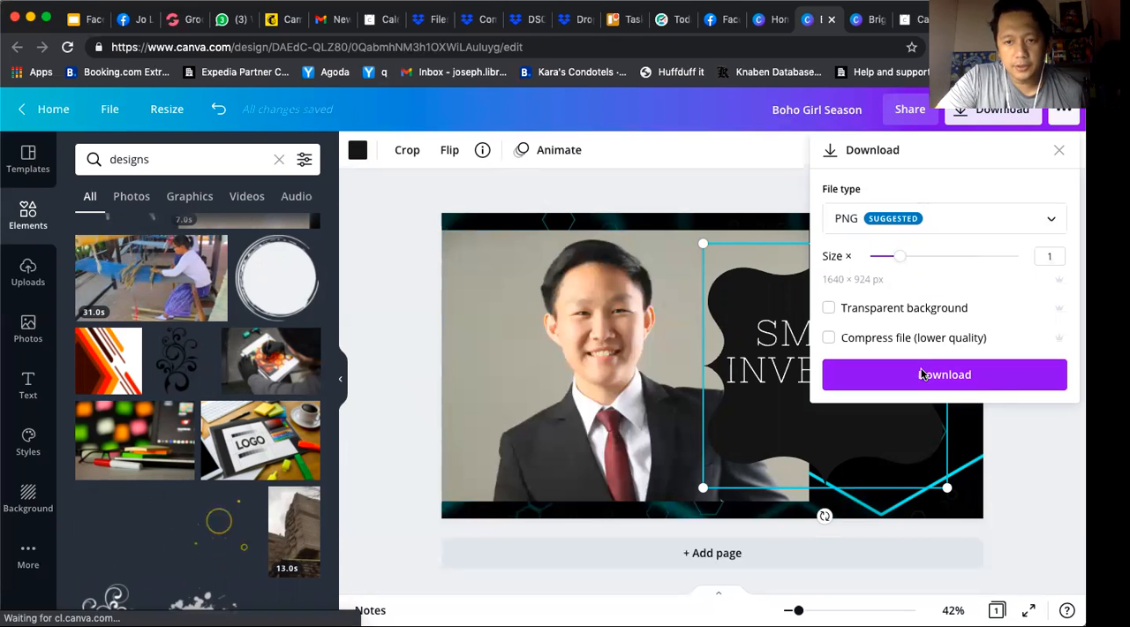
click(1012, 379)
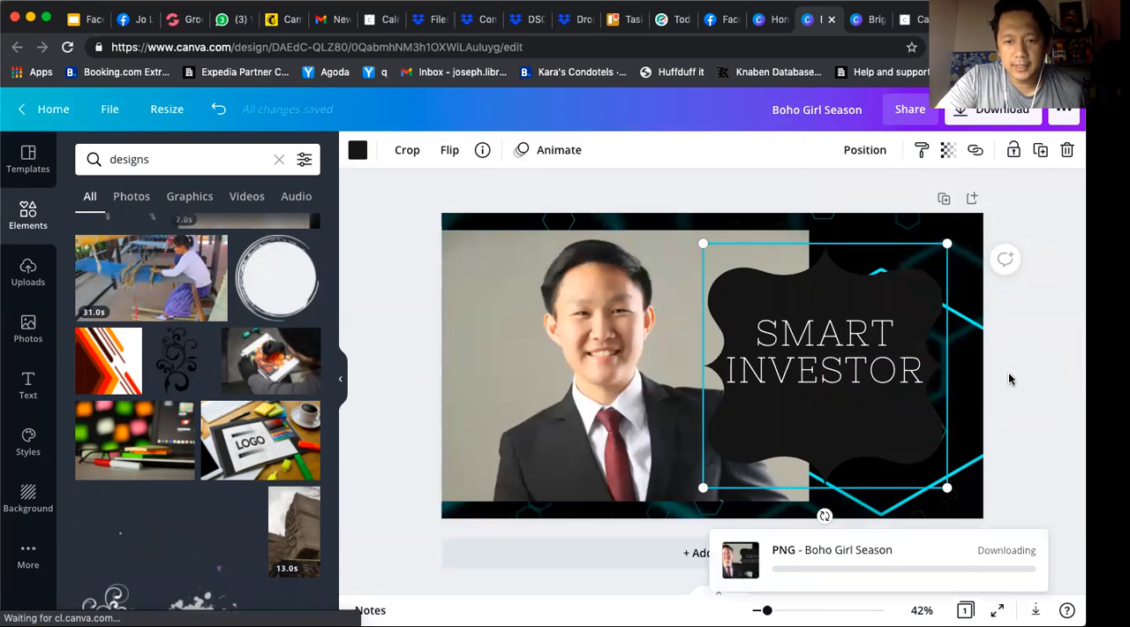